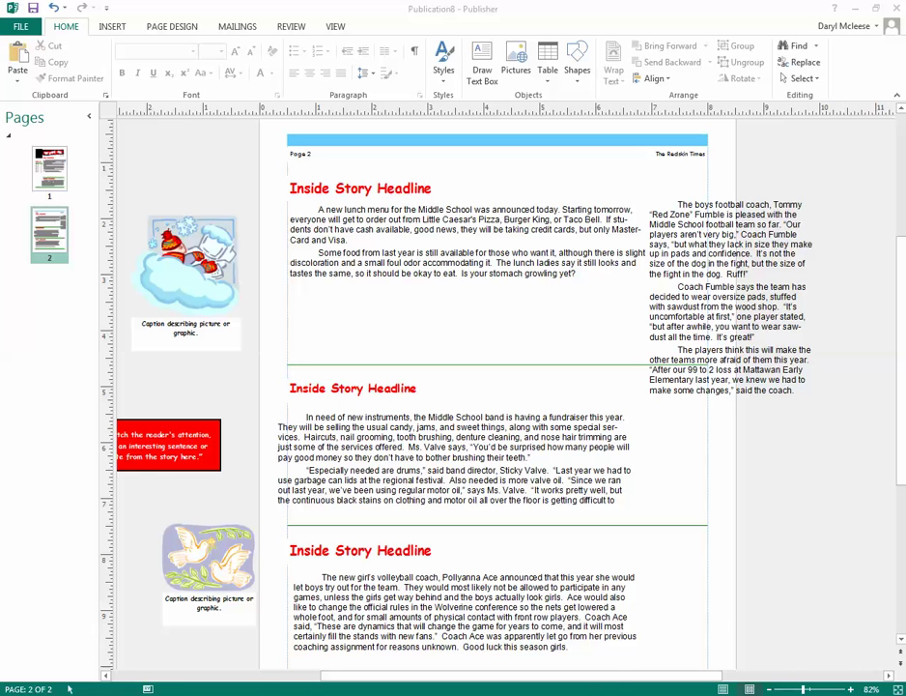
# On page 1, type five story titles into the Inside this issue table, ending with 'New Changes for Upcoming Volleyball'.
pyautogui.moveTo(615, 676); pyautogui.dragTo(547, 676)
pyautogui.click(50, 169)
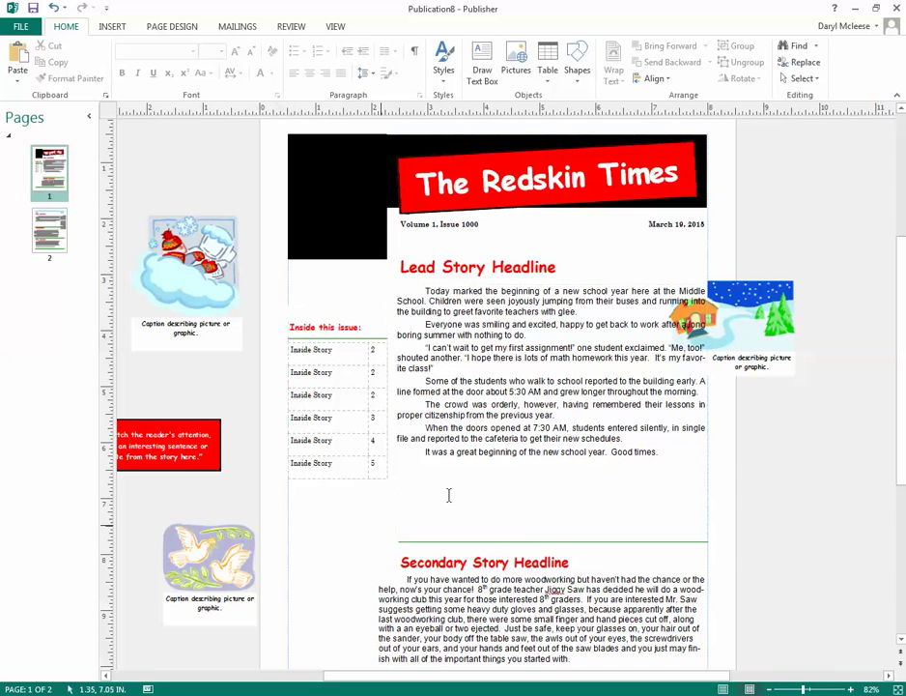
pyautogui.click(324, 350)
pyautogui.moveTo(323, 350); pyautogui.dragTo(277, 354)
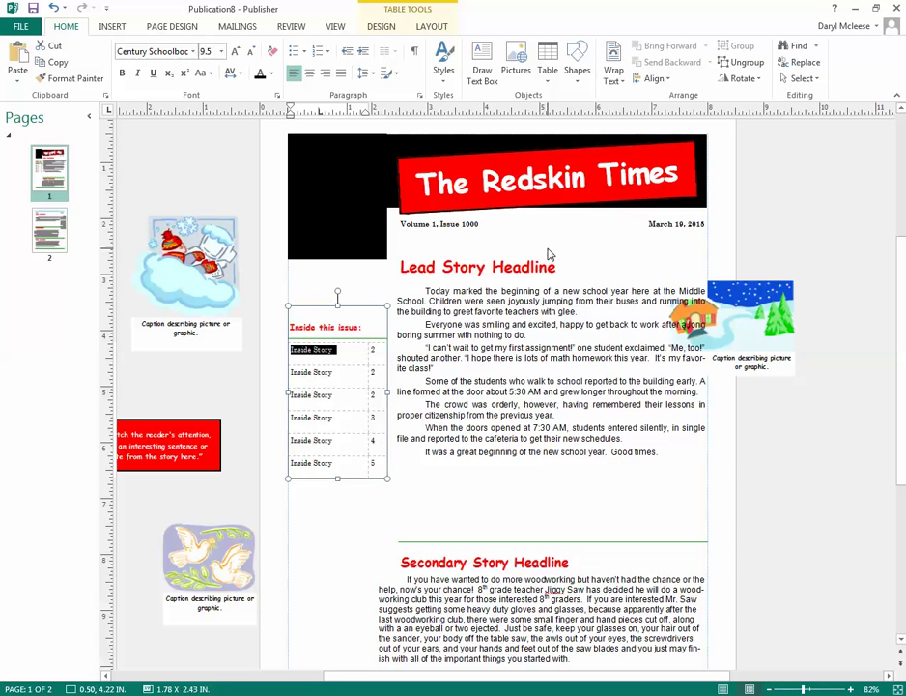
pyautogui.write('Back to School = Good')
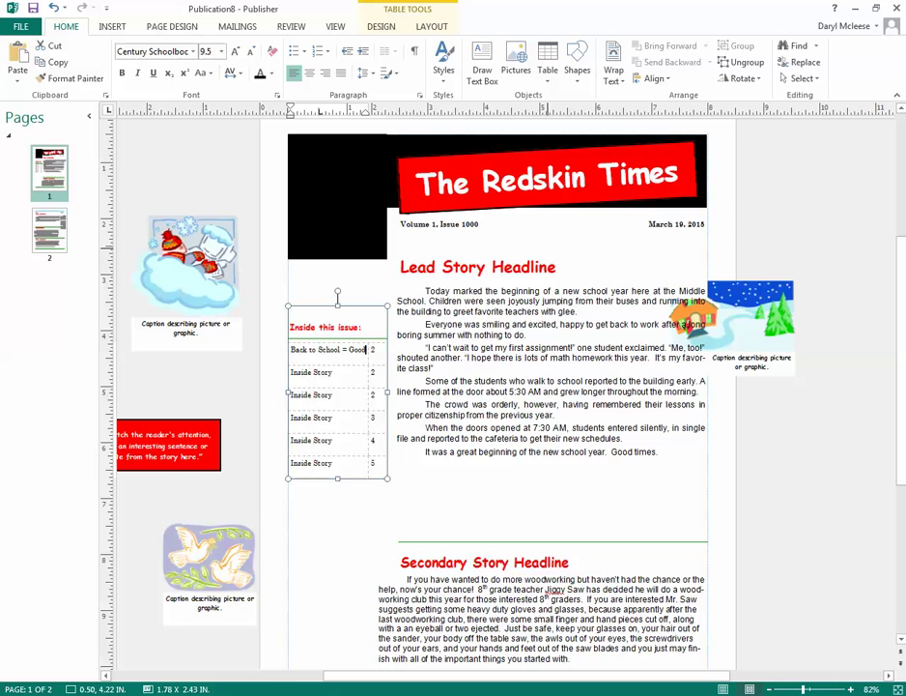
pyautogui.press('Tab')
pyautogui.press('Tab')
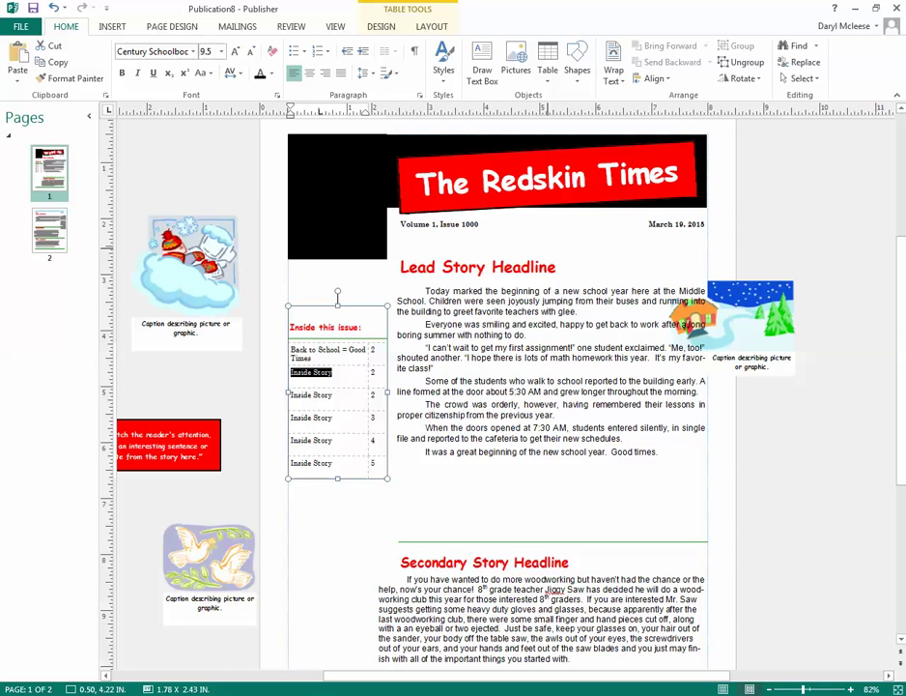
pyautogui.write('New Woodworking Club Safe for All')
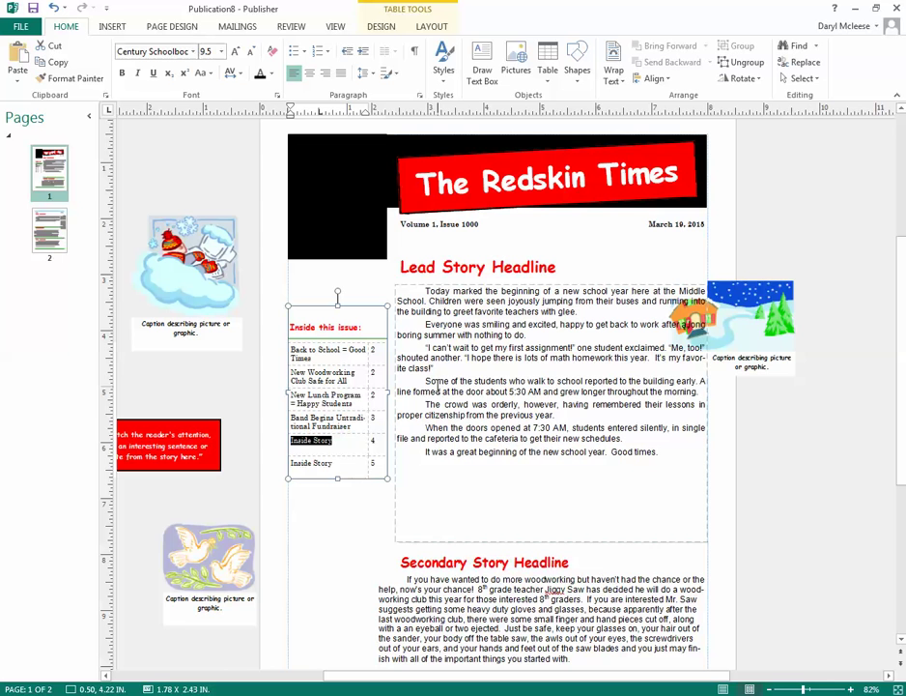
pyautogui.write('New Change')
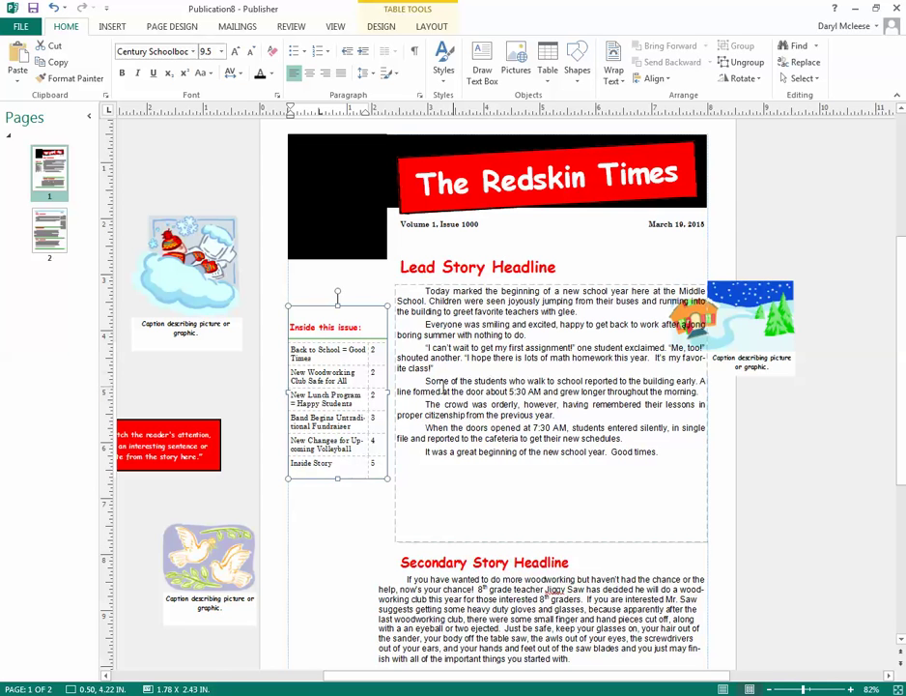
# Drag the contents table's side, bottom and corner handles until it measures about 2.13 × 2.99 in.
pyautogui.moveTo(388, 391); pyautogui.dragTo(396, 391)
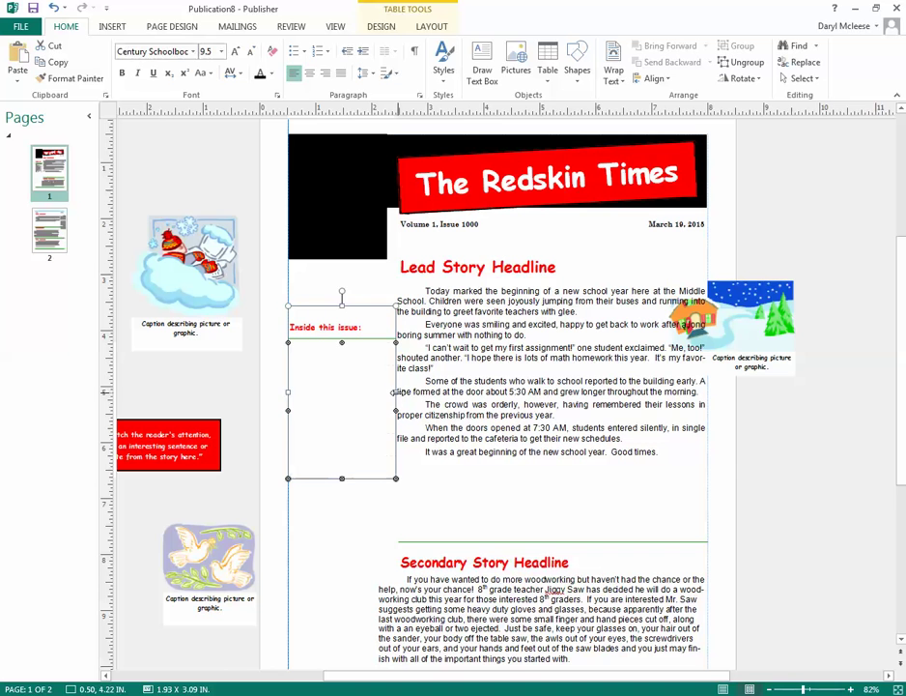
pyautogui.moveTo(343, 476); pyautogui.dragTo(343, 499)
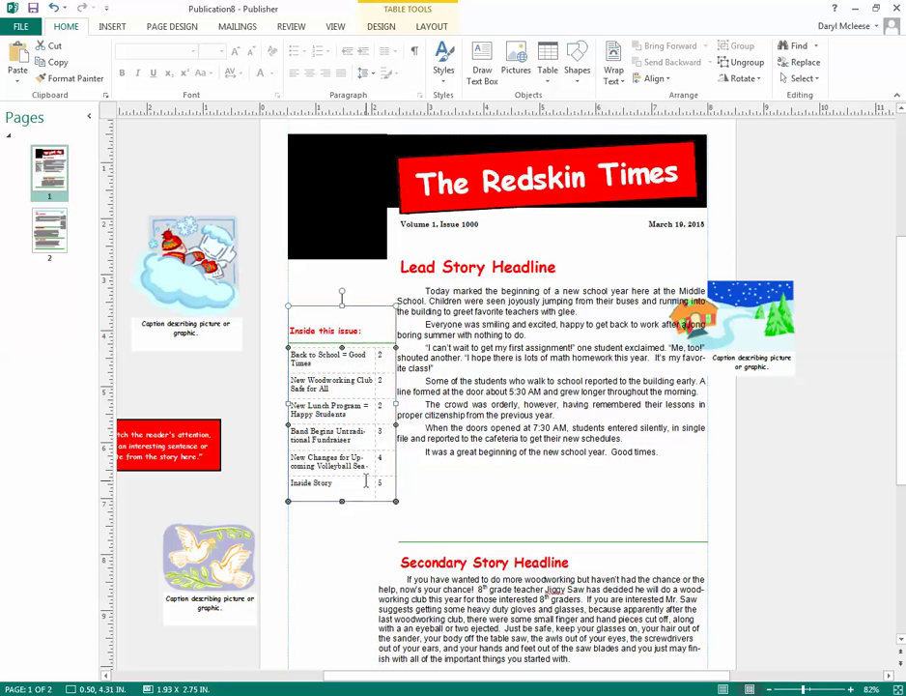
pyautogui.moveTo(396, 501); pyautogui.dragTo(410, 506)
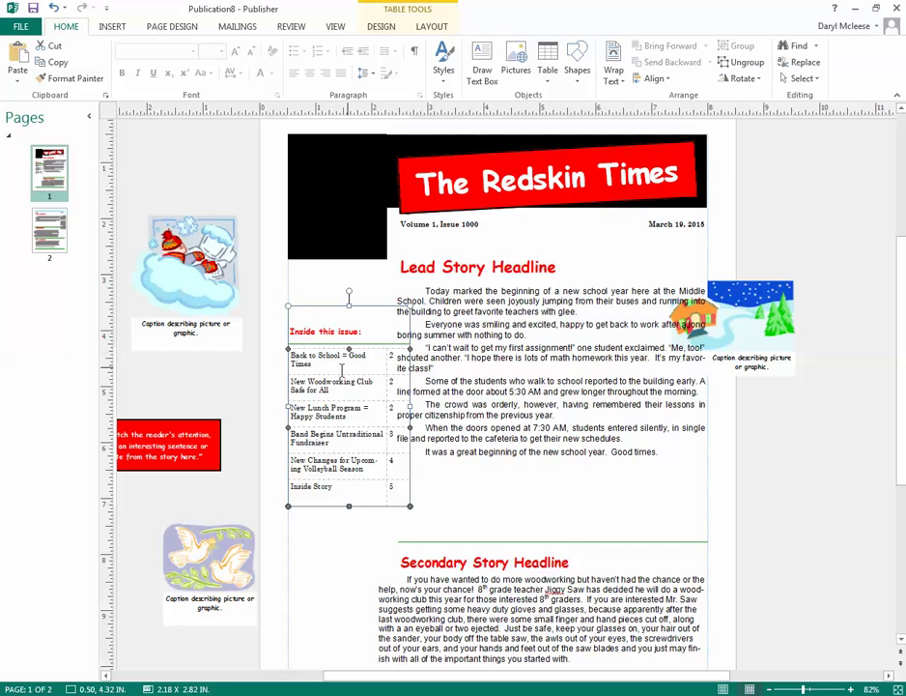
pyautogui.moveTo(349, 505); pyautogui.dragTo(349, 517)
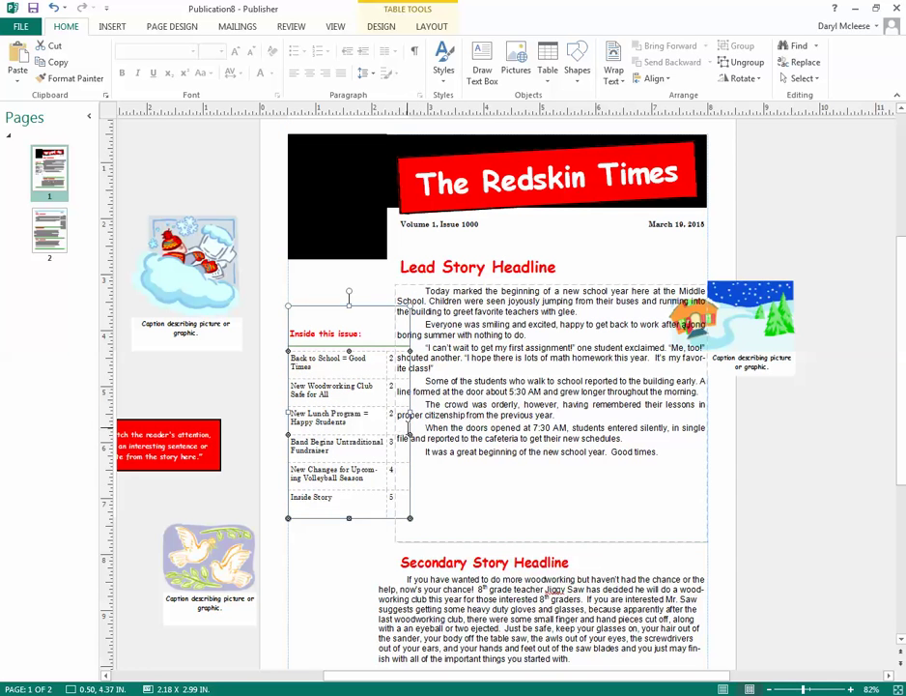
pyautogui.moveTo(410, 416); pyautogui.dragTo(406, 416)
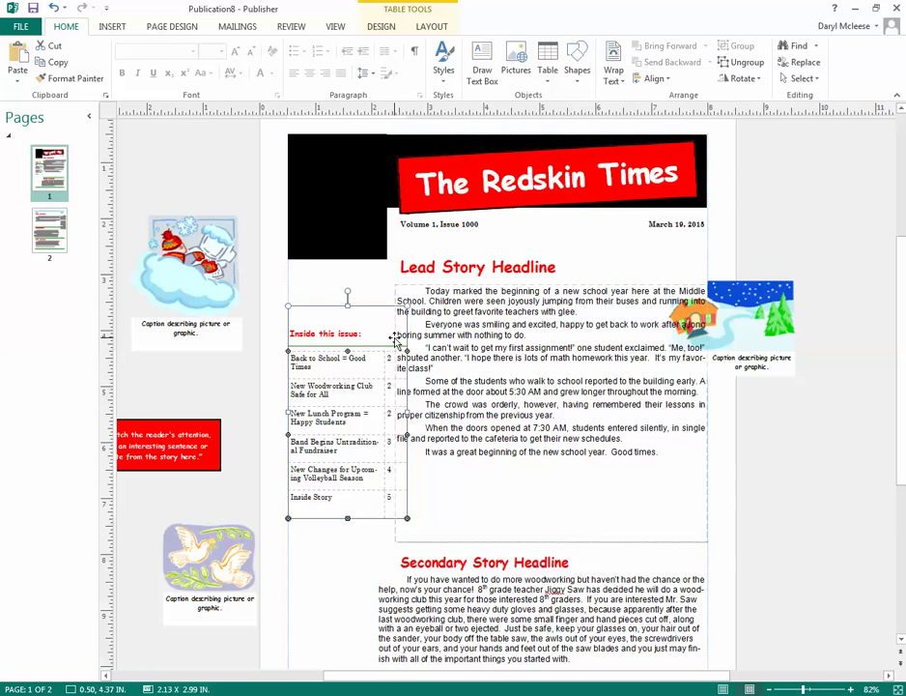
# Change page 1's headlines to 'Back to School = Good Times' and 'New Woodworking Club Safe for All', then show page 2.
pyautogui.tripleClick(506, 270)
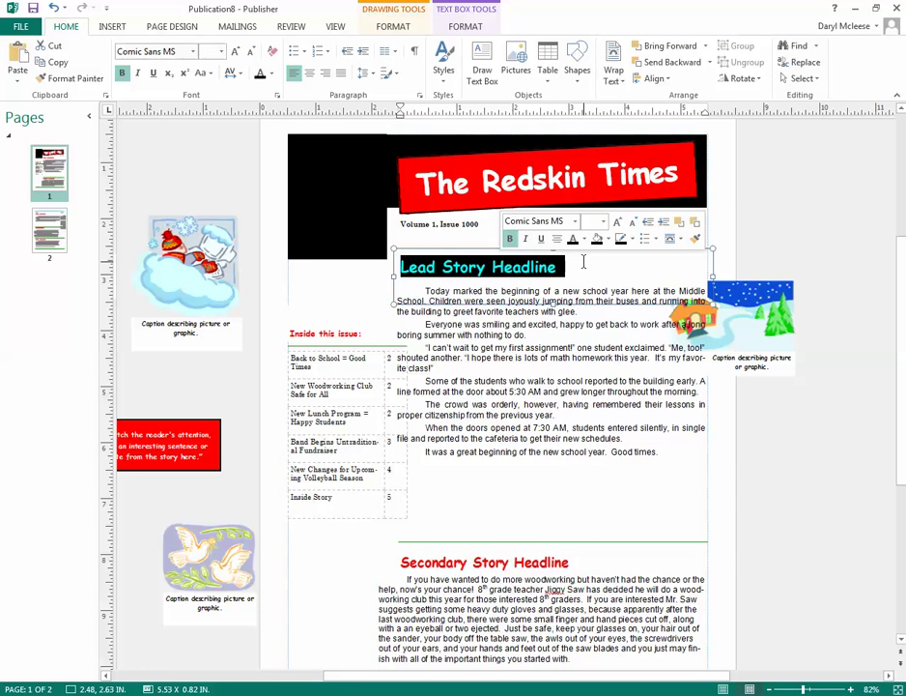
pyautogui.write('Back to School = Good Times')
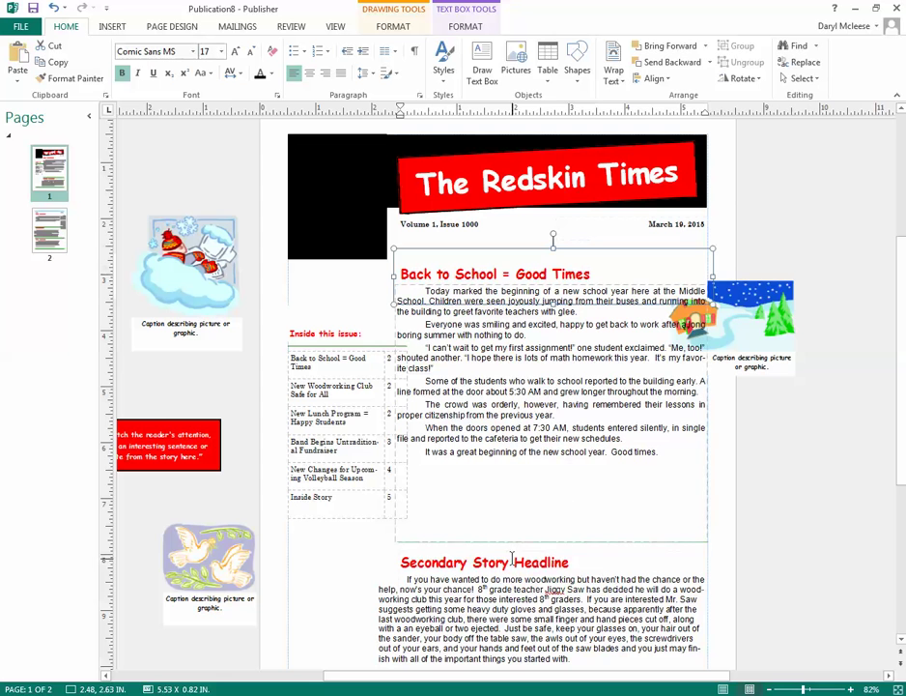
pyautogui.click(512, 557)
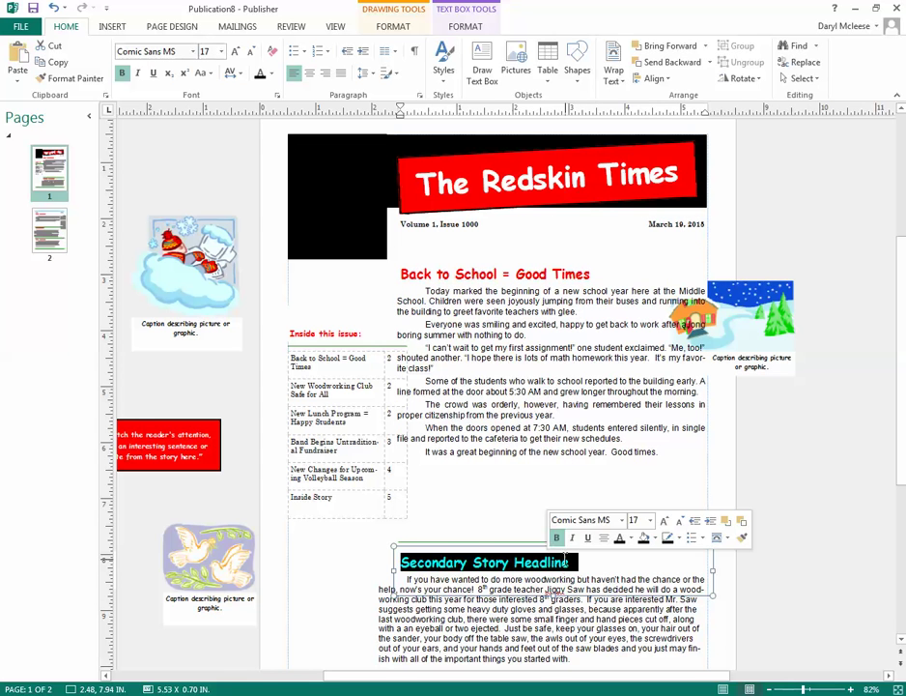
pyautogui.write('New Woodworking Club Safe for All')
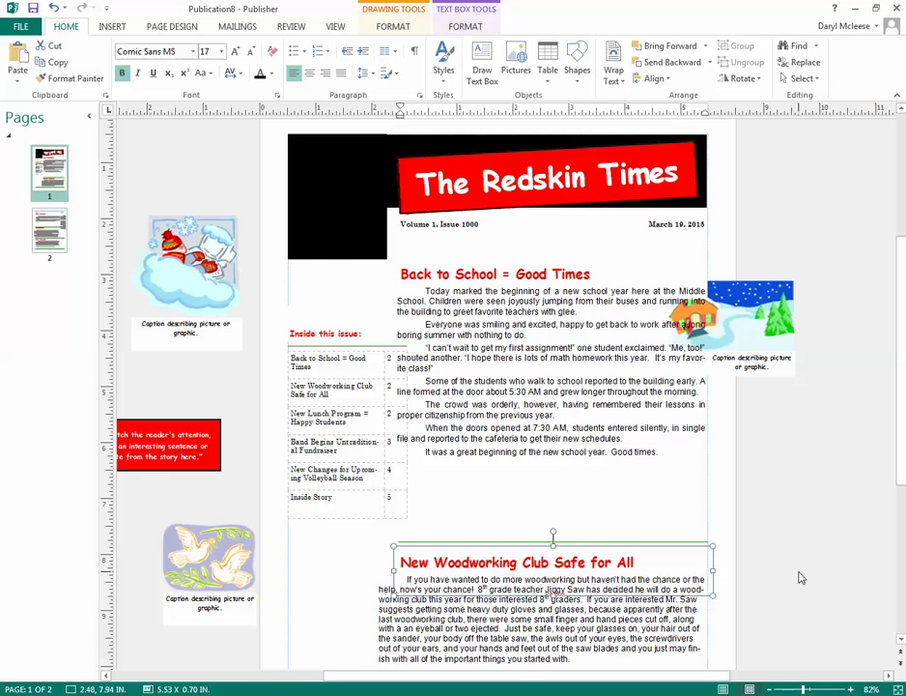
pyautogui.click(50, 230)
pyautogui.click(390, 189)
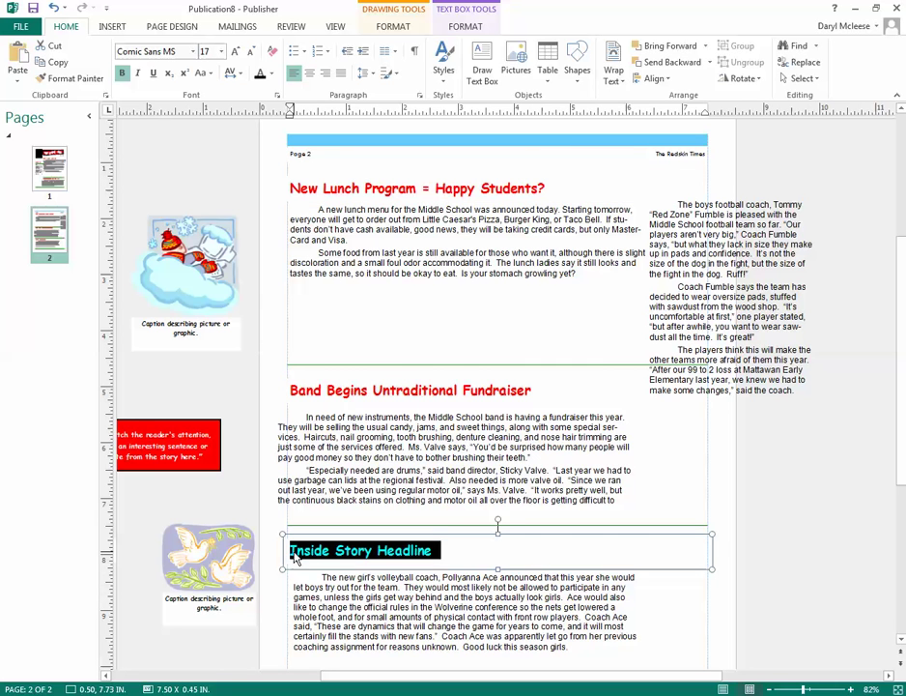
# Retitle a page 2 headline 'New Changes for Upcoming Volleyball Season'.
pyautogui.write('New Cha')
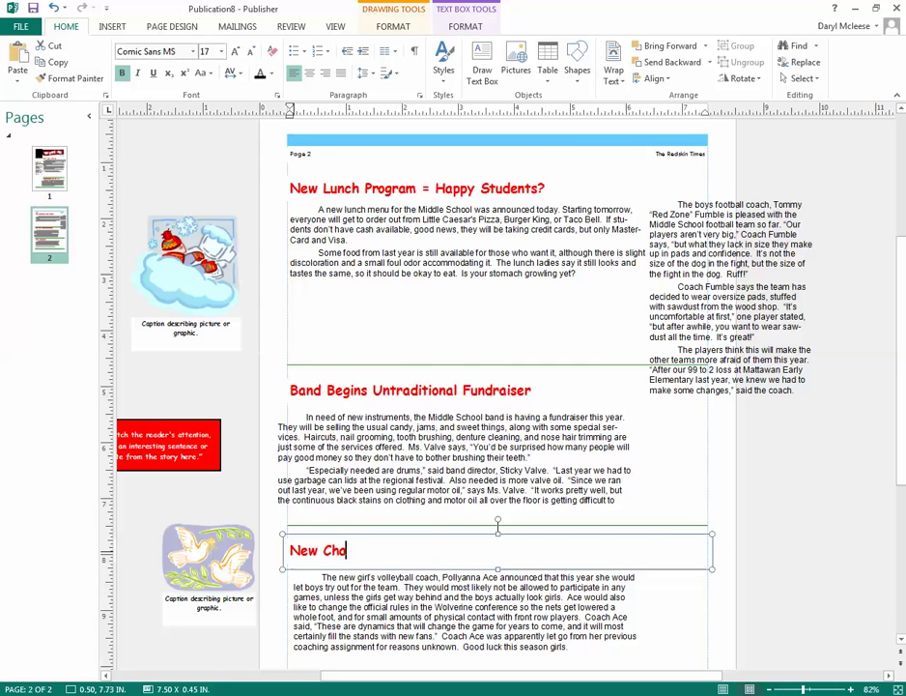
pyautogui.write('nges for Upcomin')
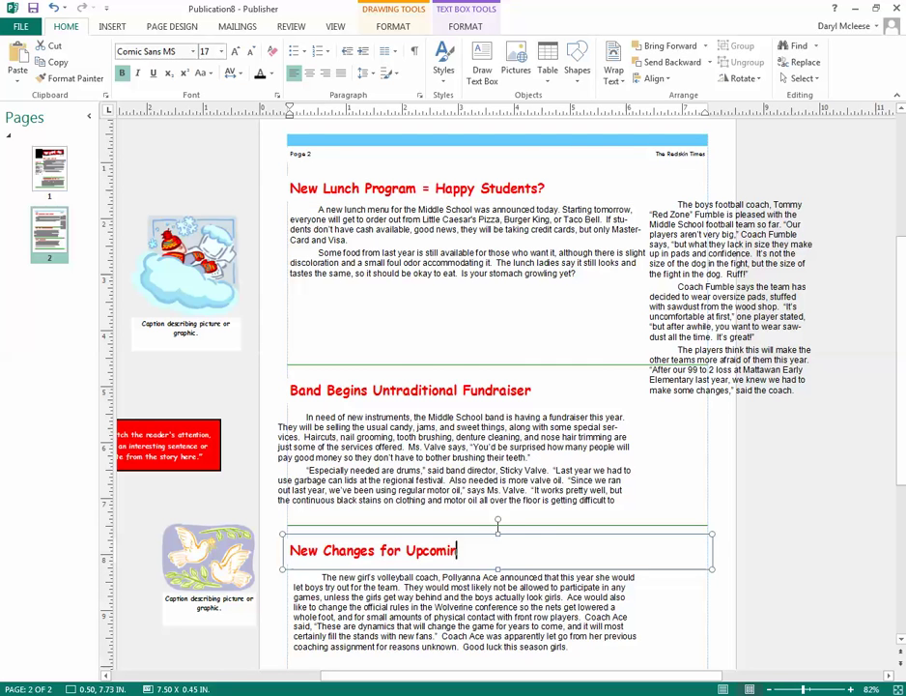
pyautogui.write('g Volleyball Season')
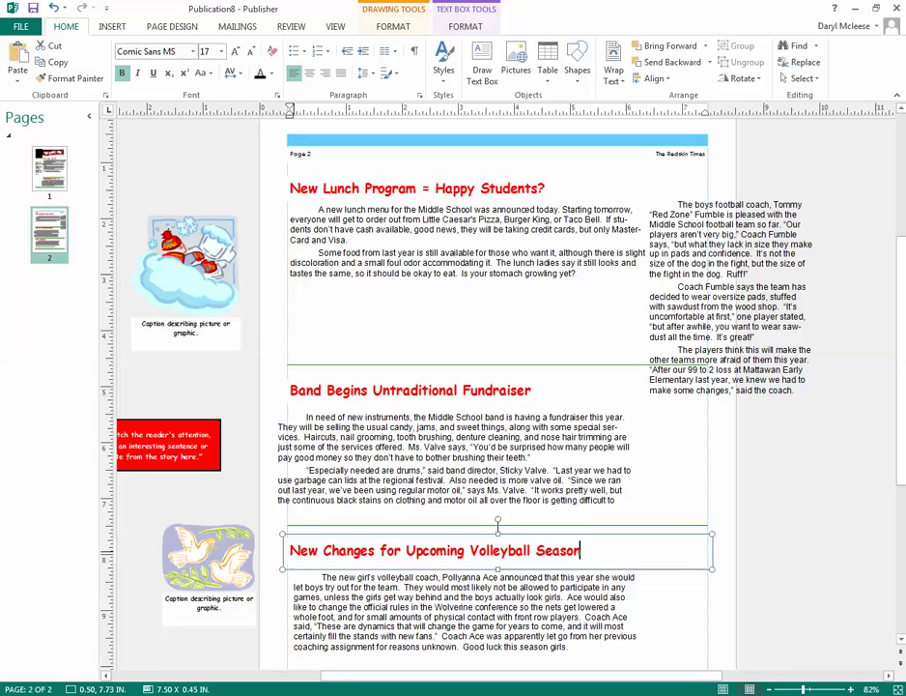
pyautogui.press('Escape')
pyautogui.click(441, 426)
# Narrow the Band Begins headline box so it clears the sidebar.
pyautogui.click(447, 388)
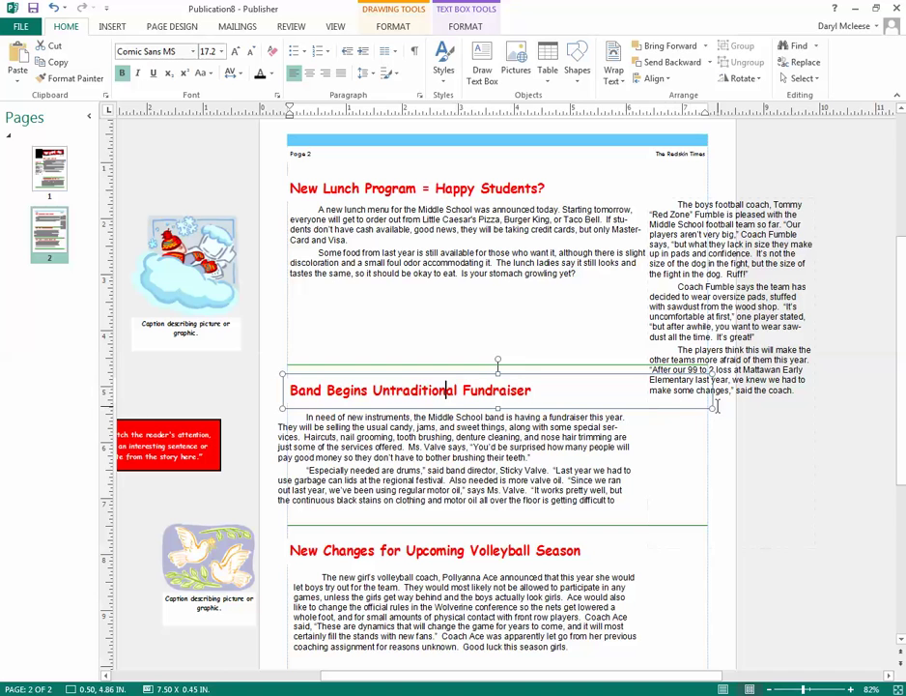
pyautogui.moveTo(713, 408); pyautogui.dragTo(655, 413)
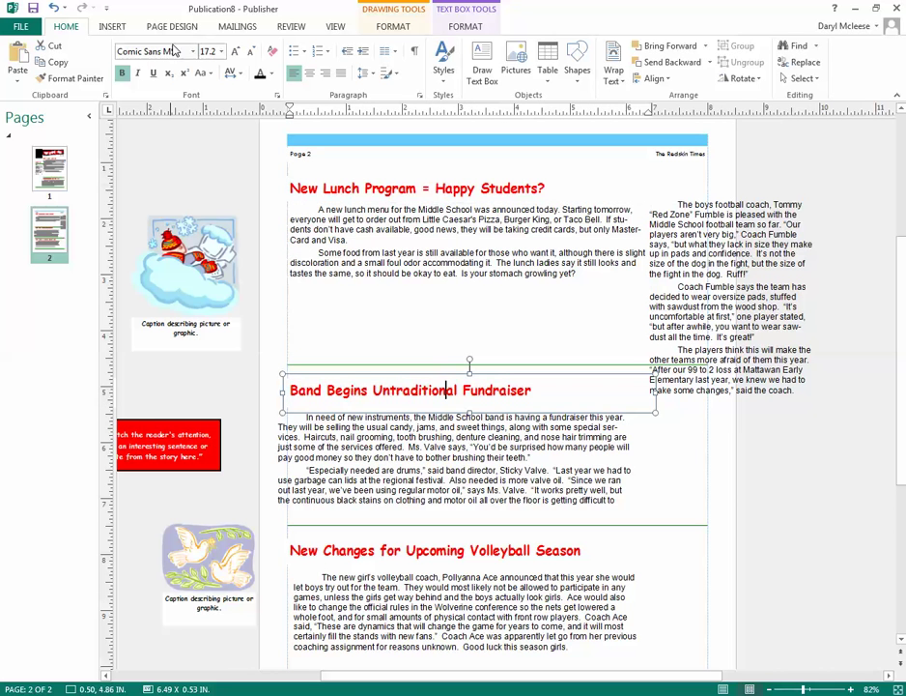
pyautogui.click(423, 189)
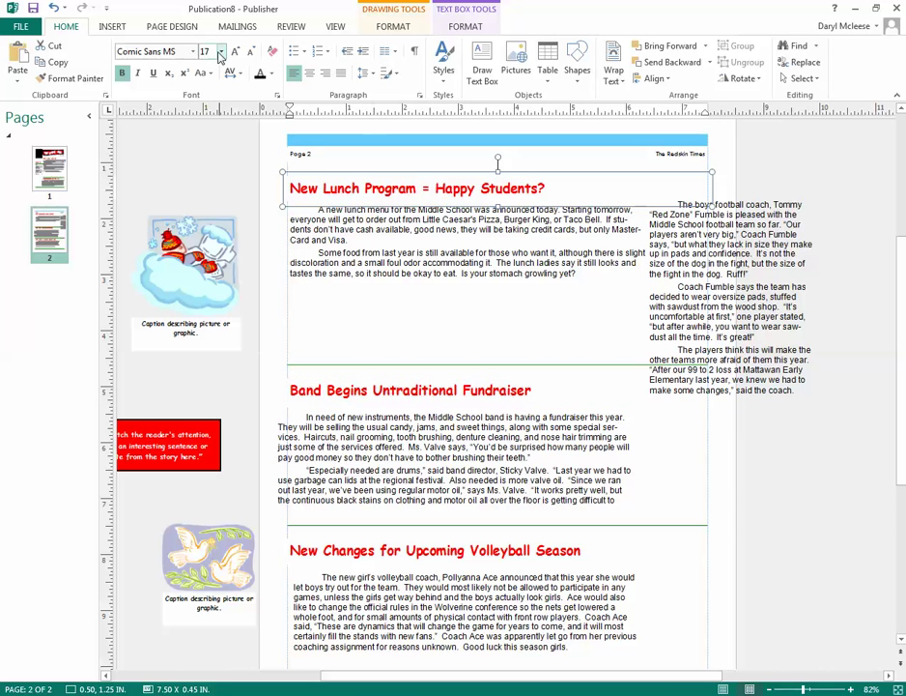
pyautogui.click(474, 549)
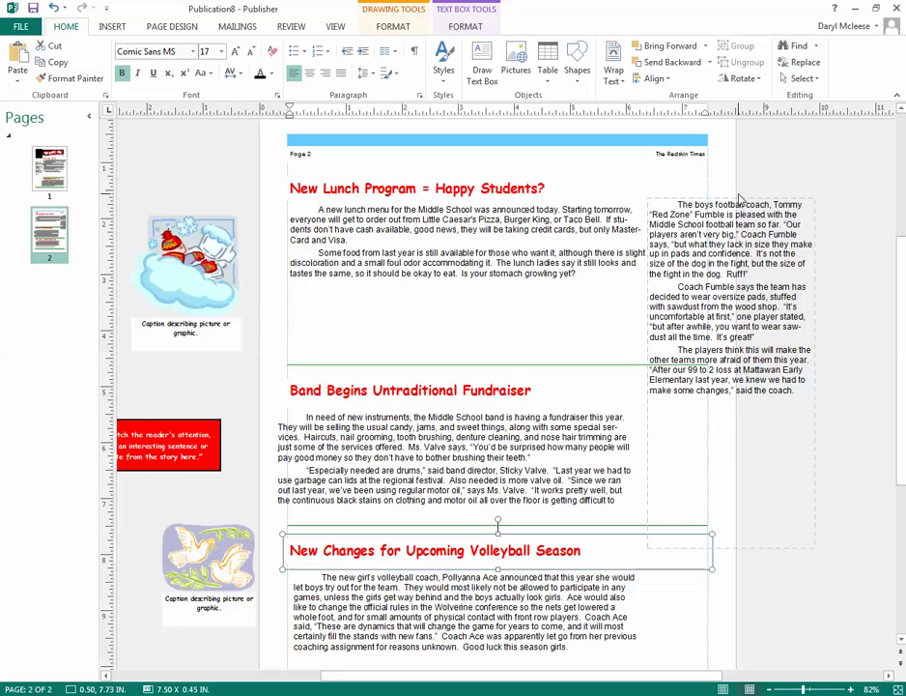
pyautogui.click(520, 184)
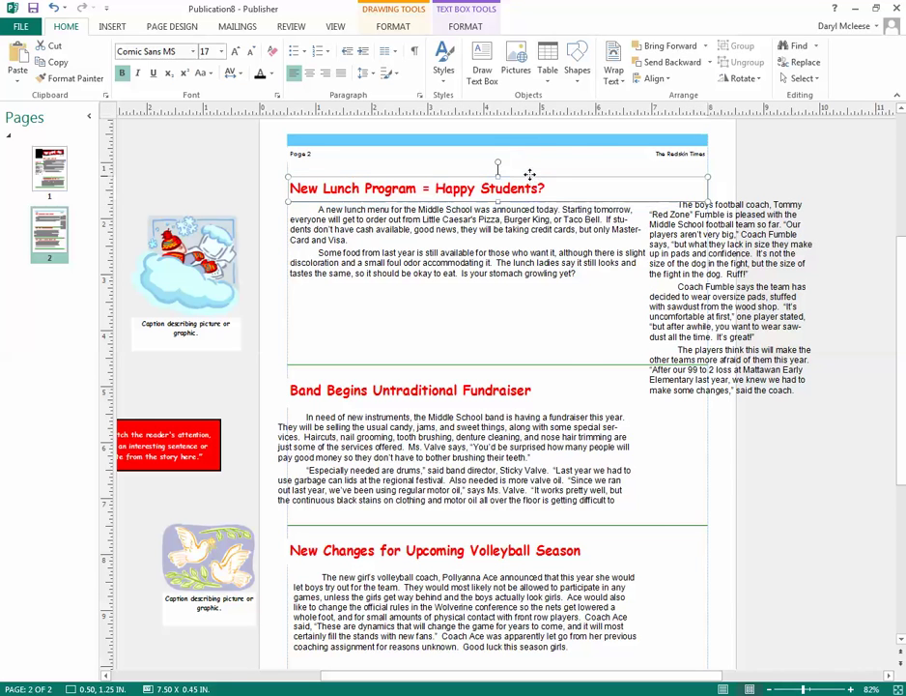
# Copy the New Lunch Program headline box and paste a copy beside page 2.
pyautogui.rightClick(530, 177)
pyautogui.click(562, 289)
pyautogui.rightClick(779, 186)
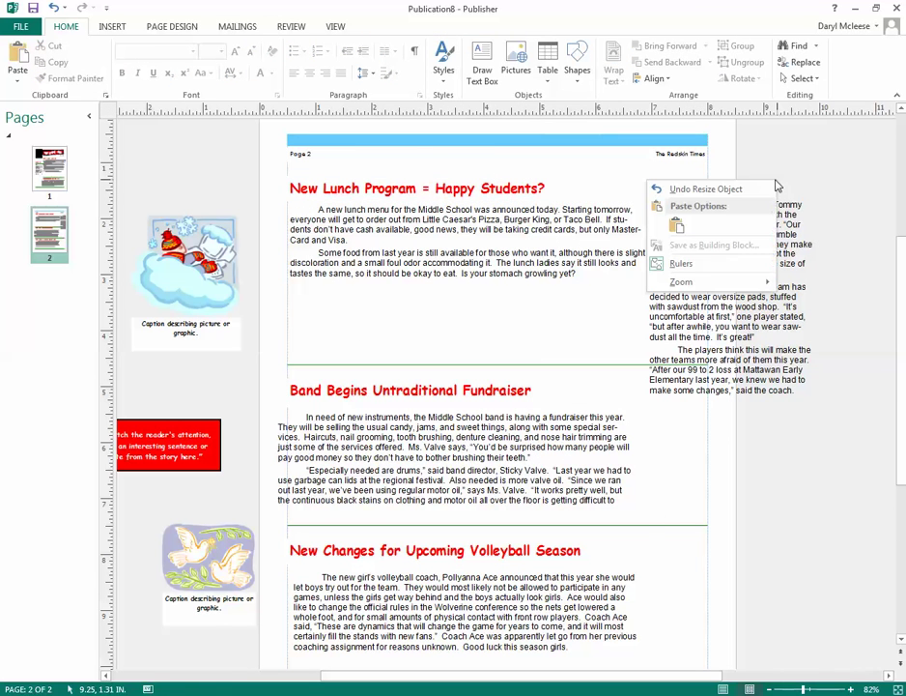
pyautogui.click(676, 225)
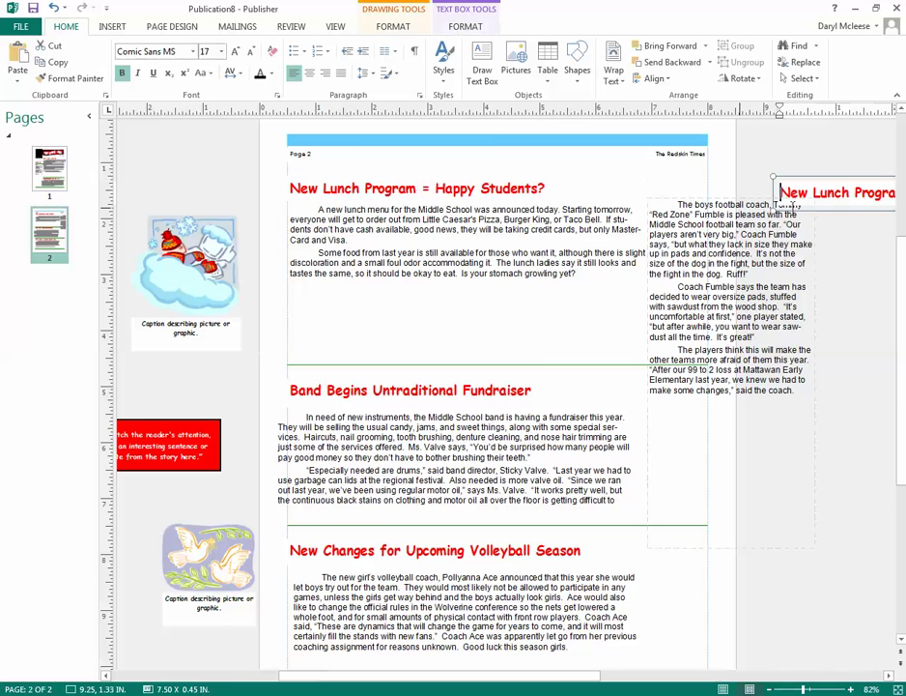
# Replace the pasted headline's text with 'Football Season Begins'.
pyautogui.hscroll(4, 579, 676)
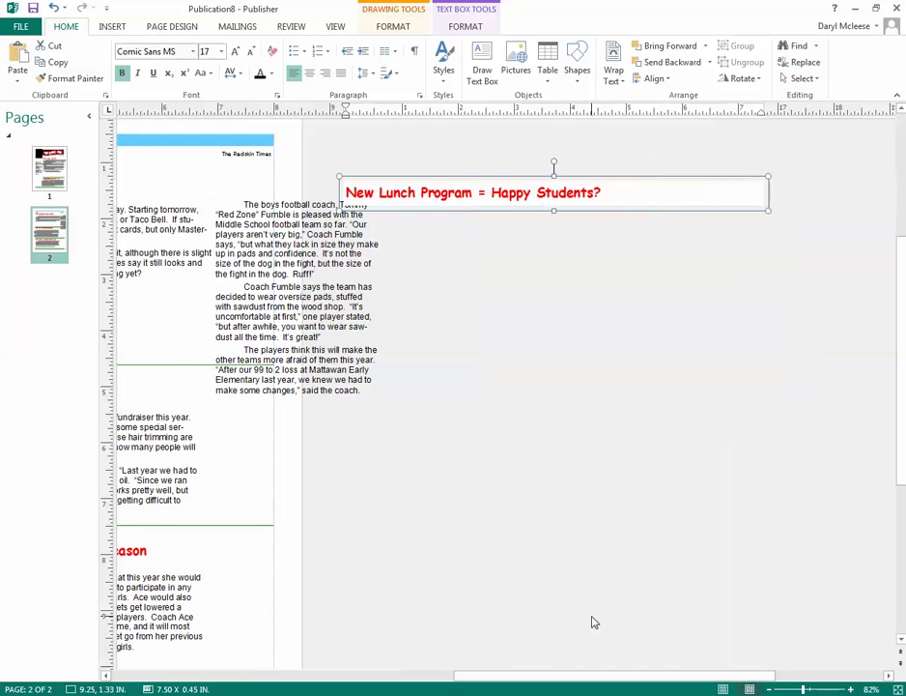
pyautogui.moveTo(599, 192); pyautogui.dragTo(345, 194)
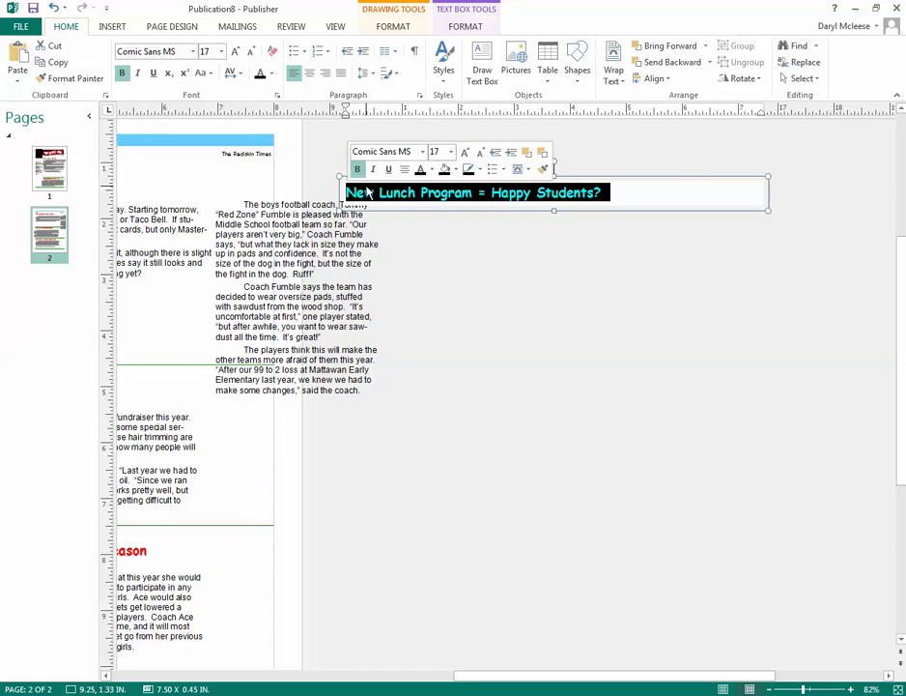
pyautogui.write('Football Season Begins')
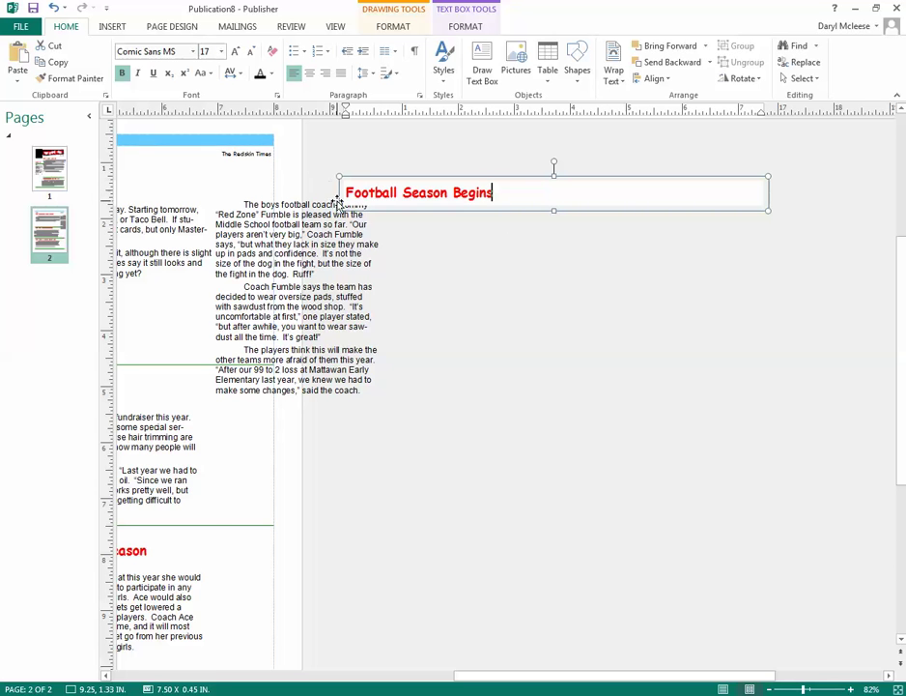
pyautogui.scroll(2, 293, 333)
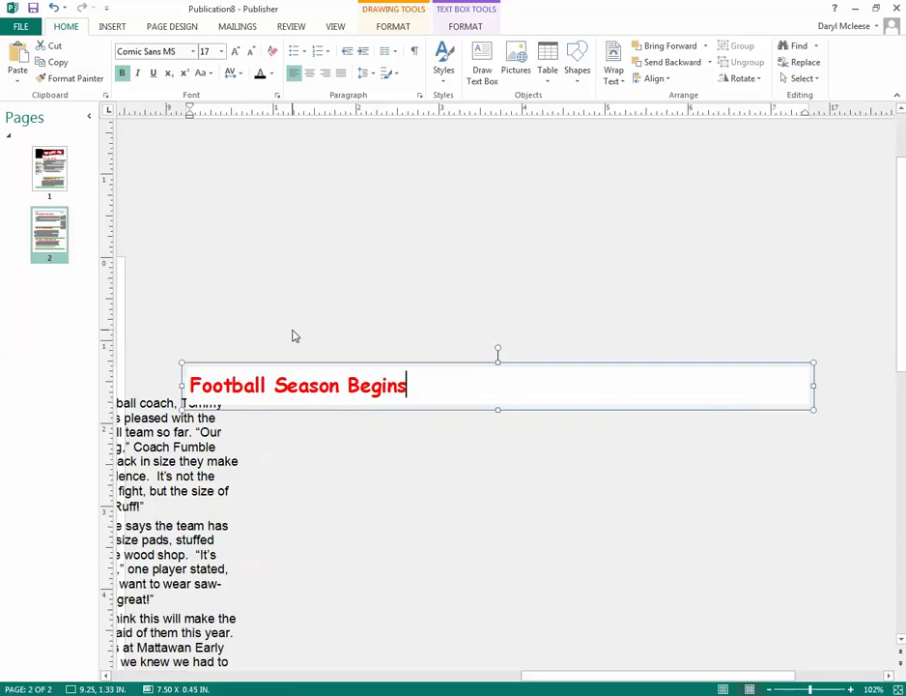
pyautogui.scroll(-3, 294, 335)
pyautogui.scroll(4, 528, 623)
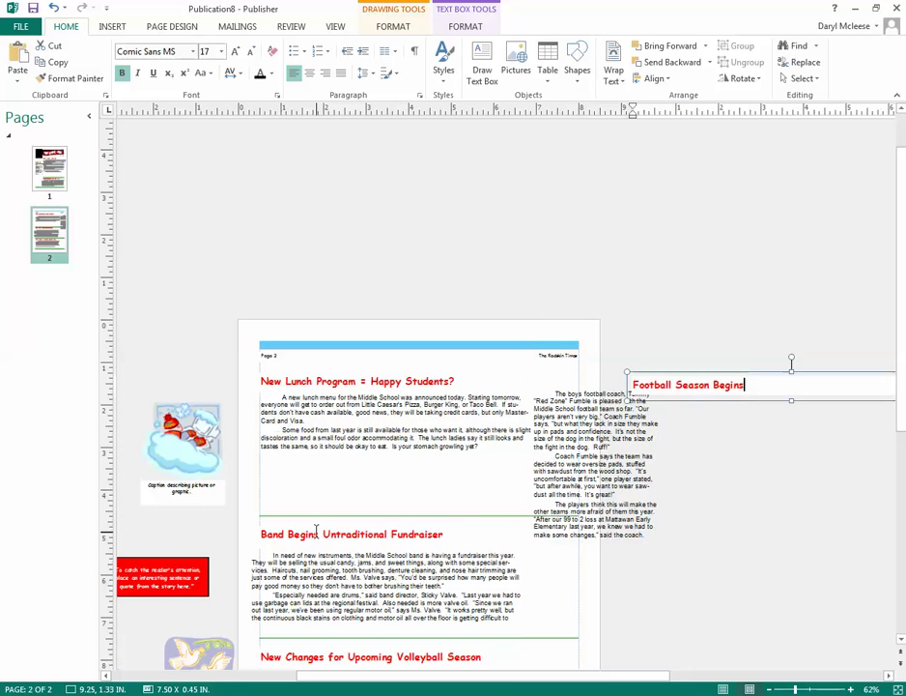
pyautogui.scroll(-4, 319, 534)
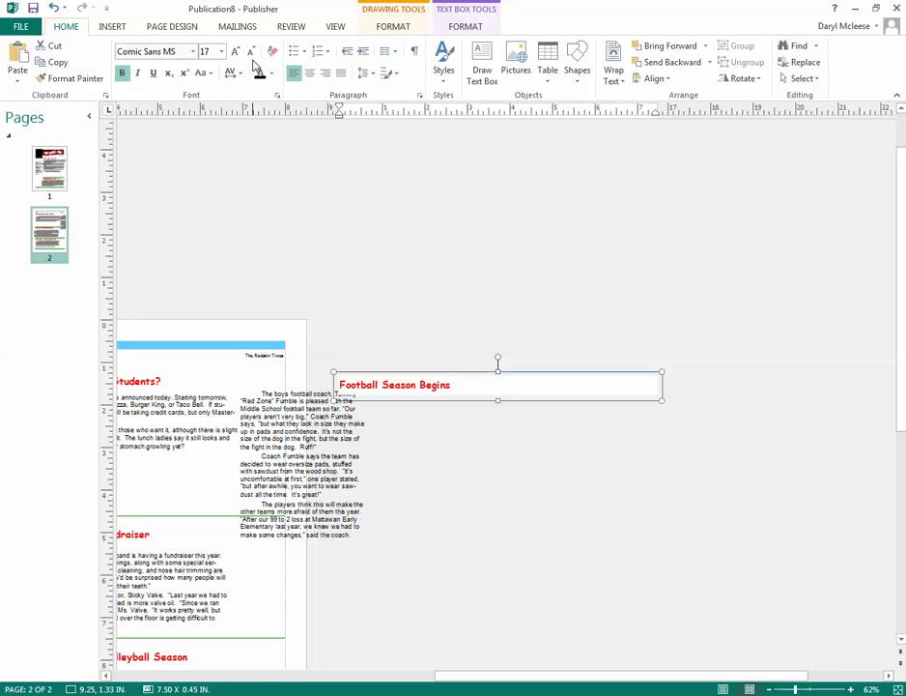
pyautogui.click(332, 27)
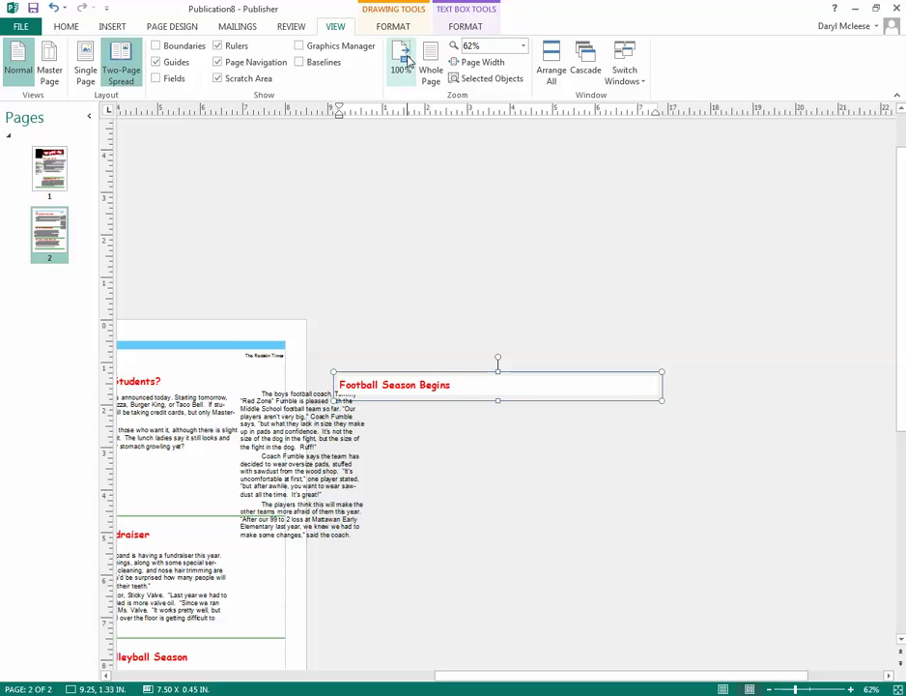
# Zoom the view out to 33%, then in to 150%.
pyautogui.click(488, 46)
pyautogui.click(523, 46)
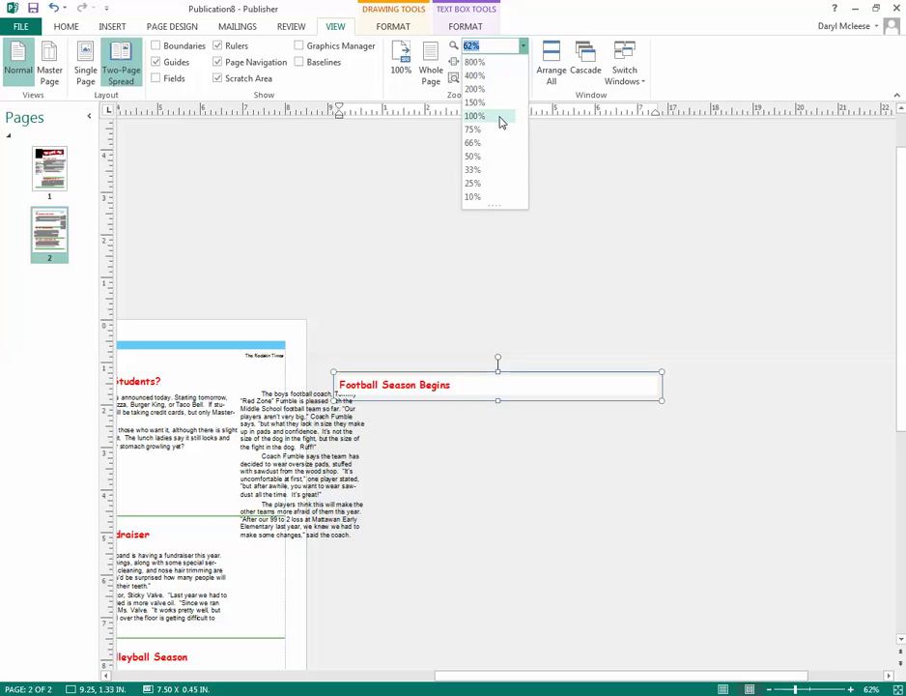
pyautogui.click(495, 170)
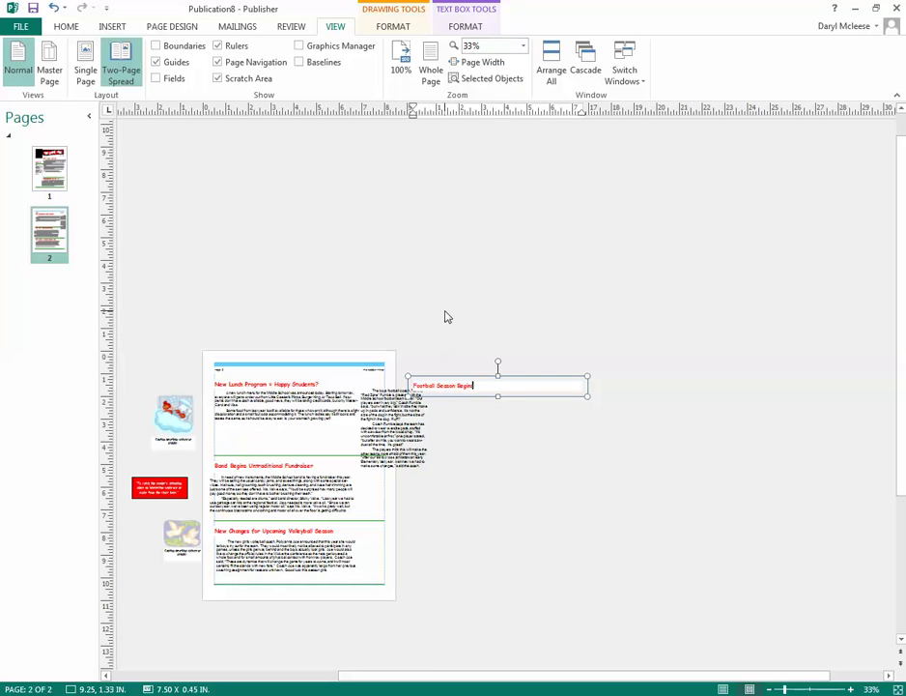
pyautogui.click(523, 46)
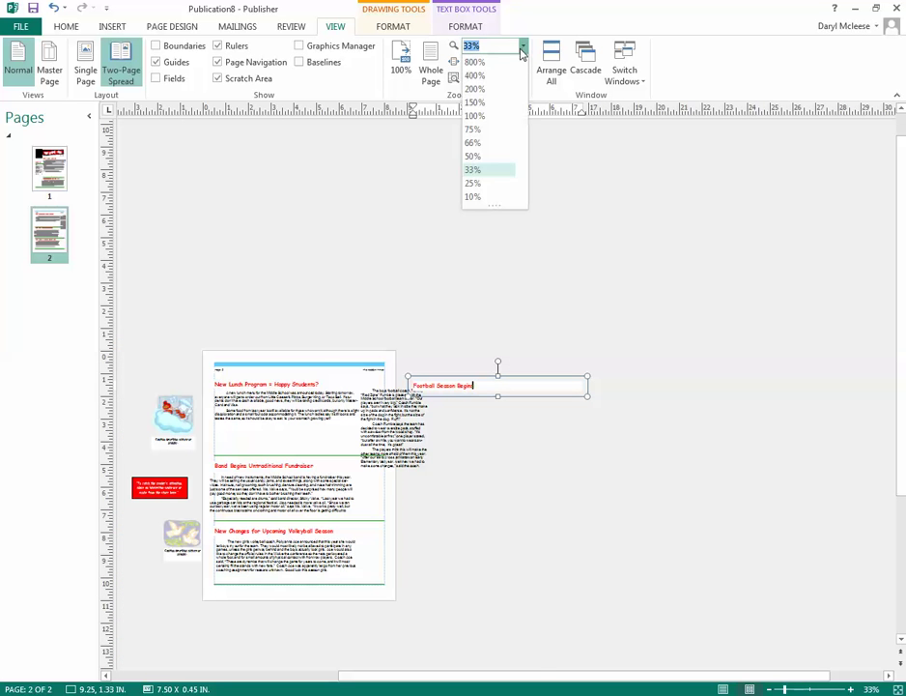
pyautogui.click(506, 101)
# Return to 100% view and scroll up until page 1 is showing.
pyautogui.moveTo(568, 679); pyautogui.dragTo(397, 678)
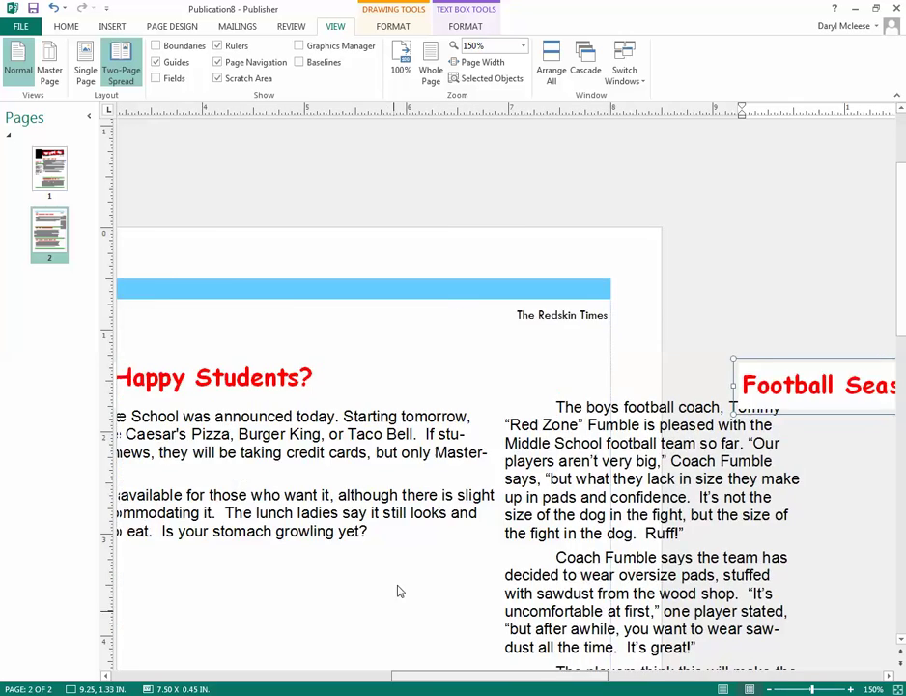
pyautogui.press('F9')
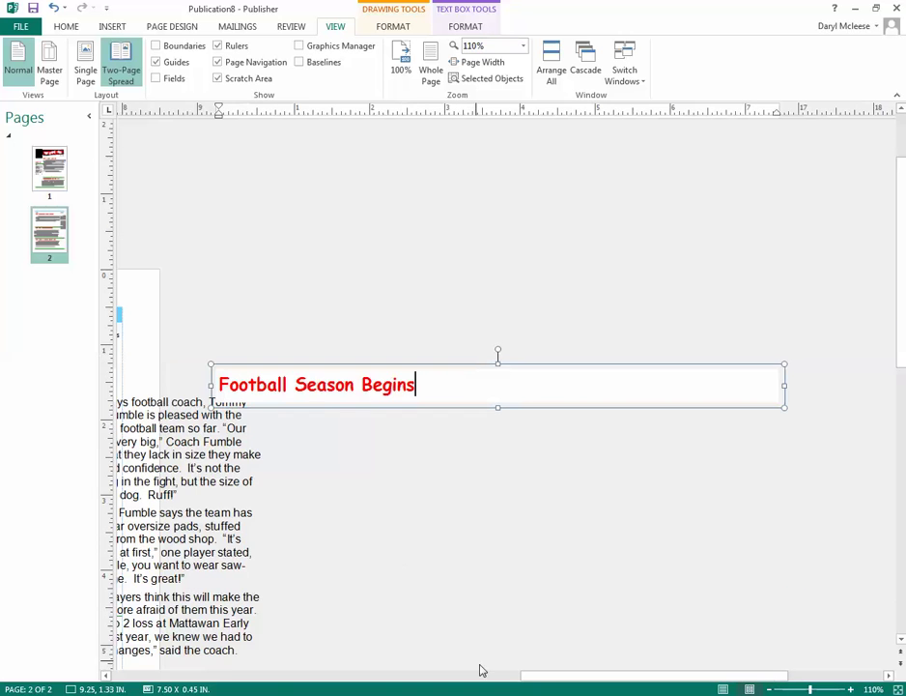
pyautogui.scroll(1, 314, 674)
pyautogui.scroll(-2, 324, 577)
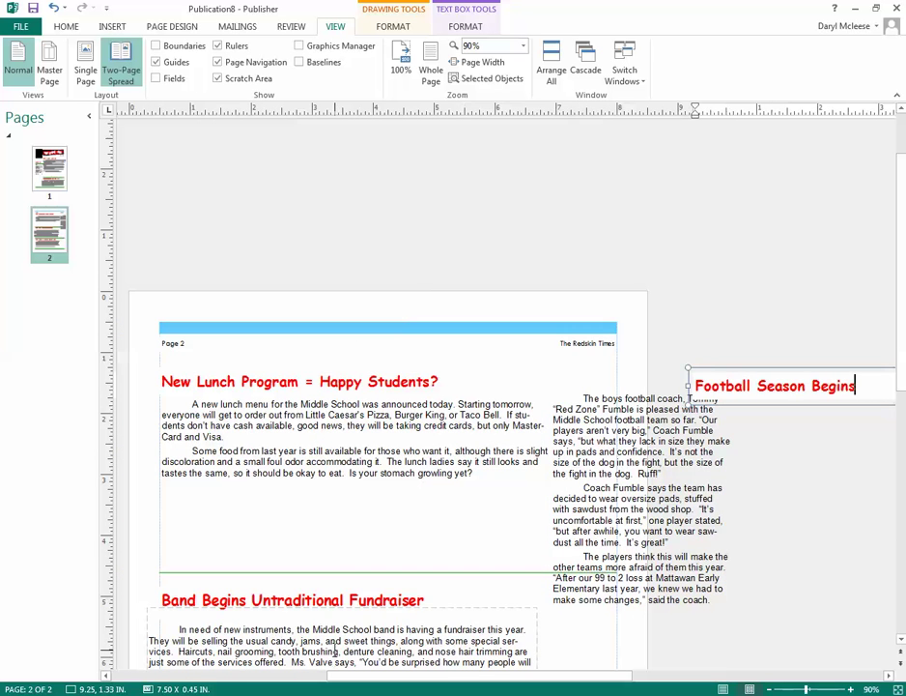
pyautogui.scroll(5, 290, 503)
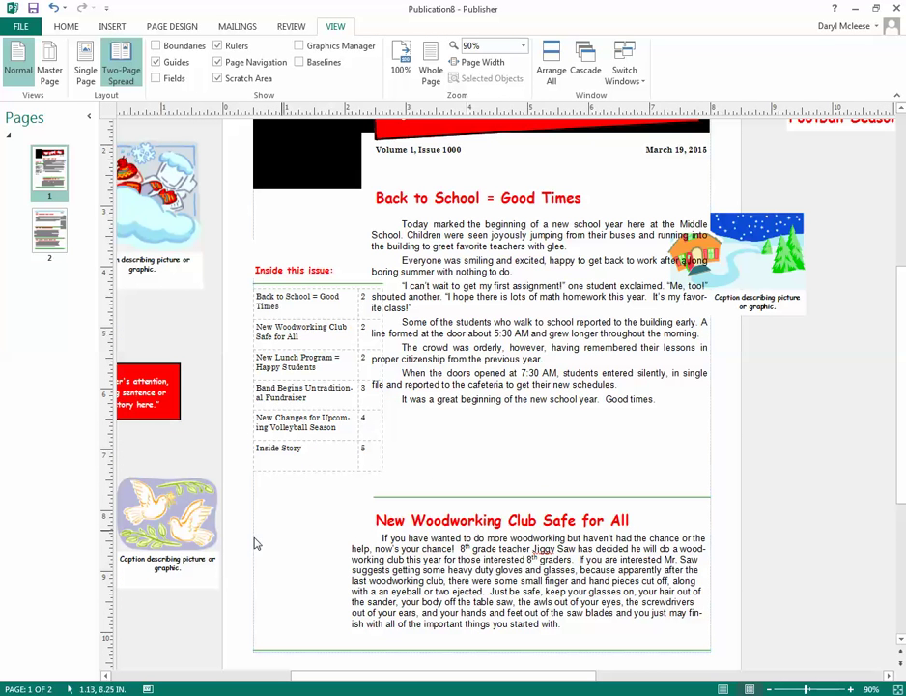
# Delete the snowy village picture and its caption from page 1.
pyautogui.moveTo(463, 677); pyautogui.dragTo(426, 656)
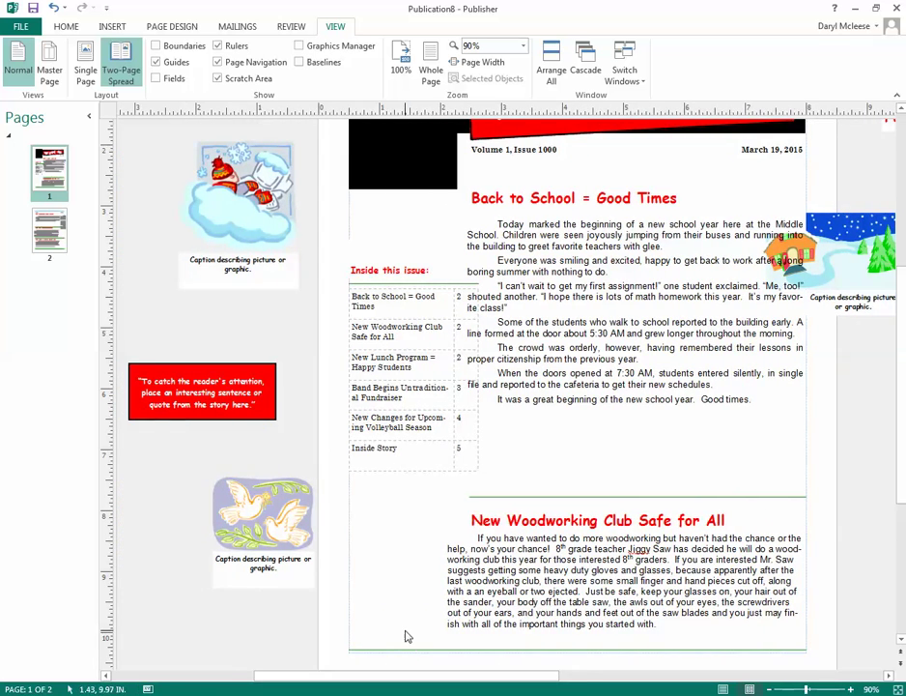
pyautogui.scroll(-2, 405, 632)
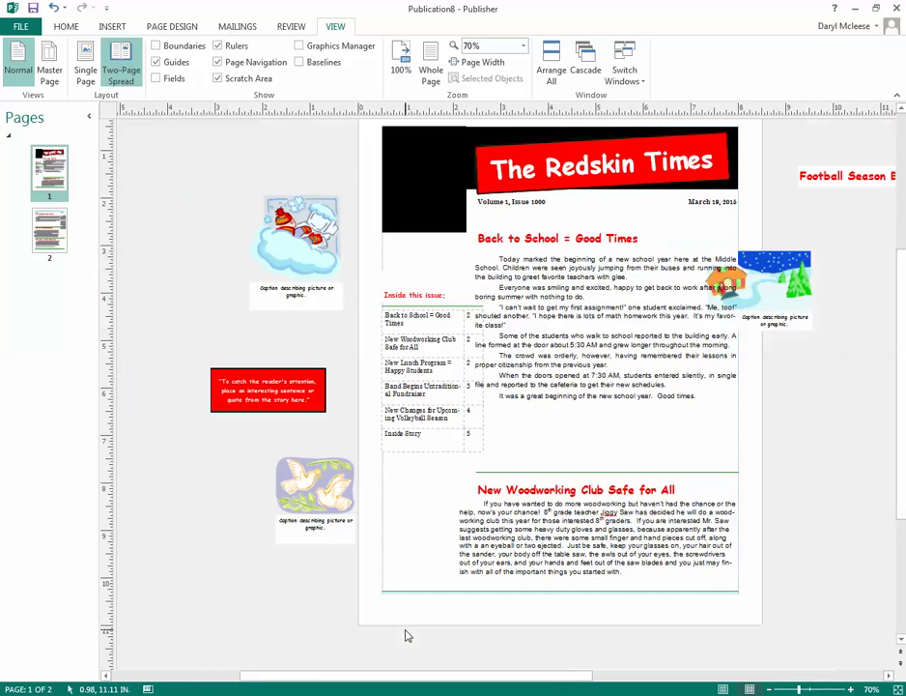
pyautogui.click(768, 285)
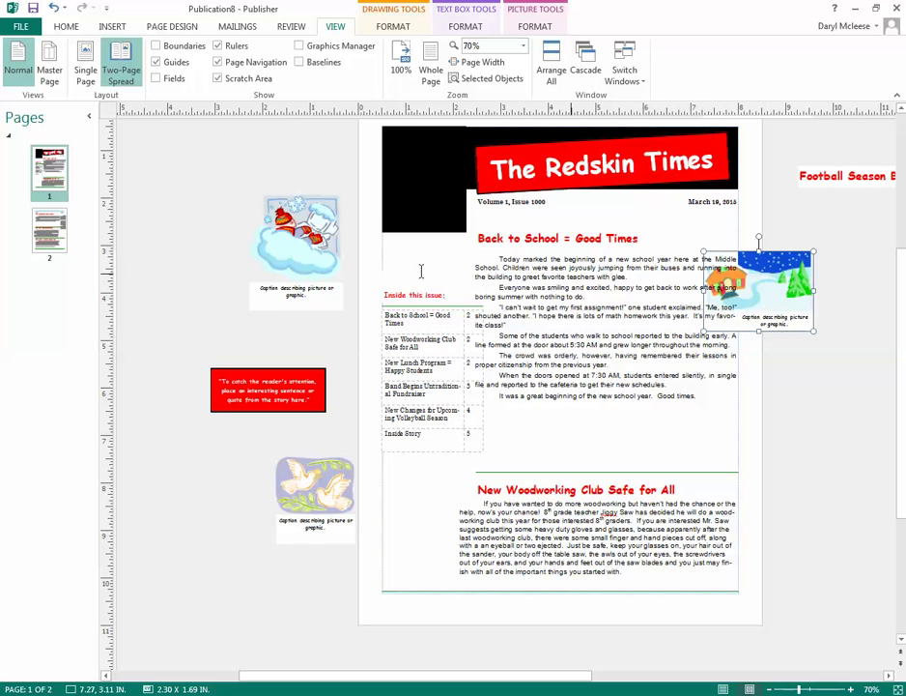
pyautogui.press('Delete')
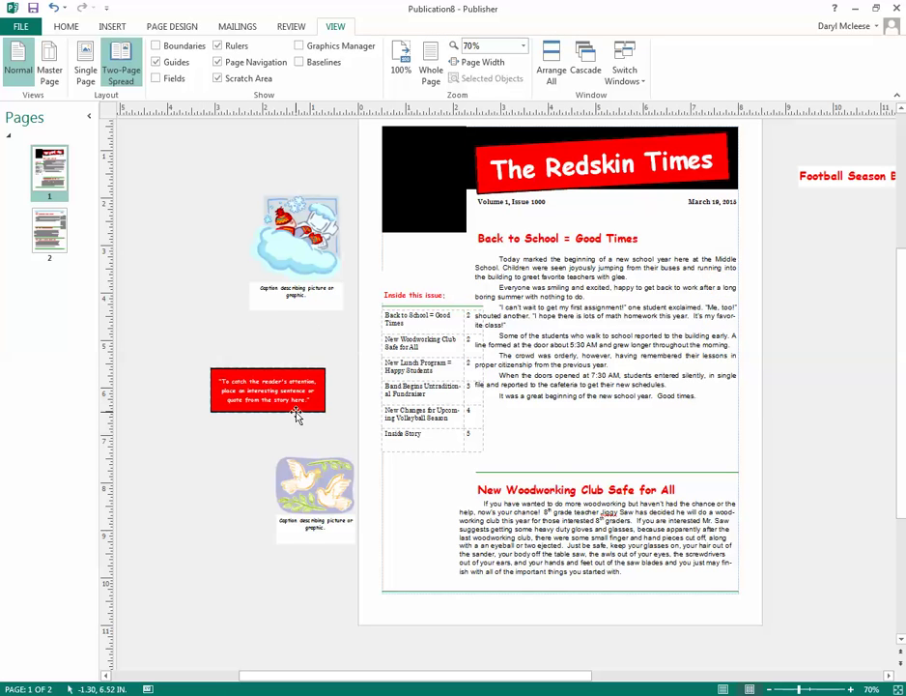
# Delete the cloud clip-art and its caption from the scratch area.
pyautogui.scroll(1, 307, 417)
pyautogui.click(273, 265)
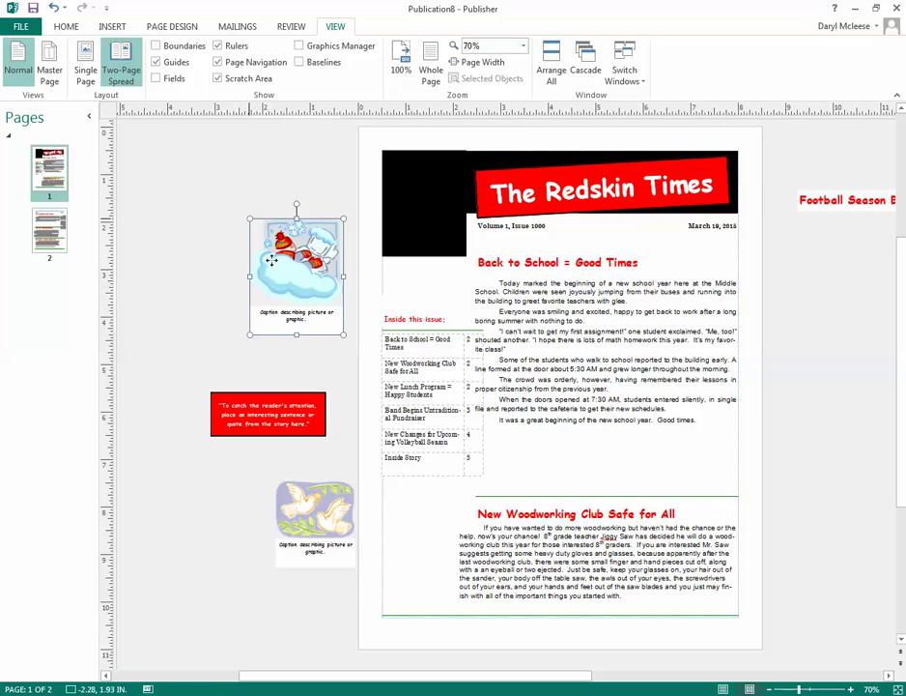
pyautogui.press('Delete')
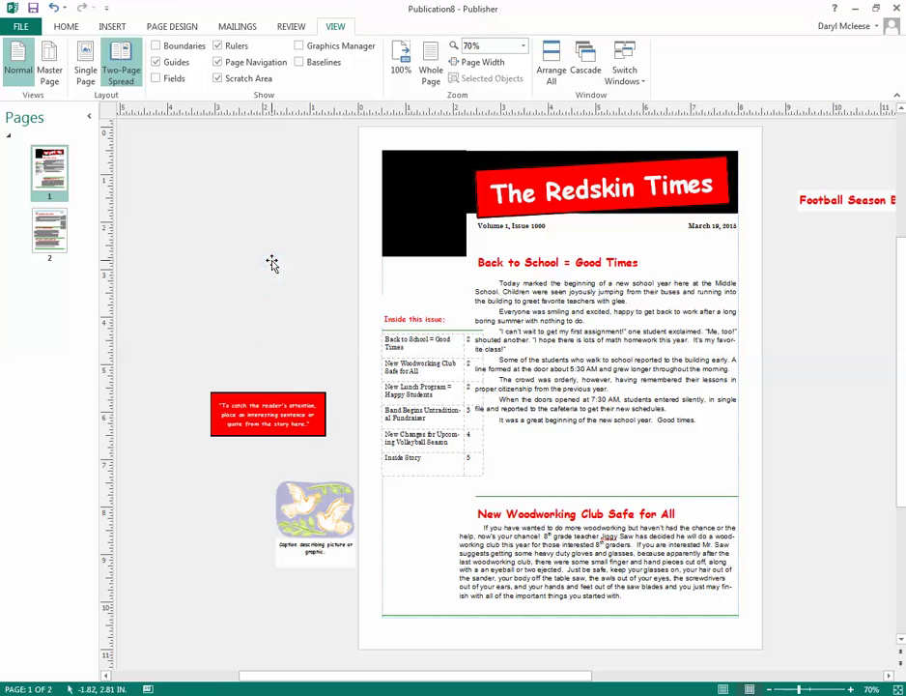
# Delete the red quote box and move the doves picture up beside the page.
pyautogui.click(229, 394)
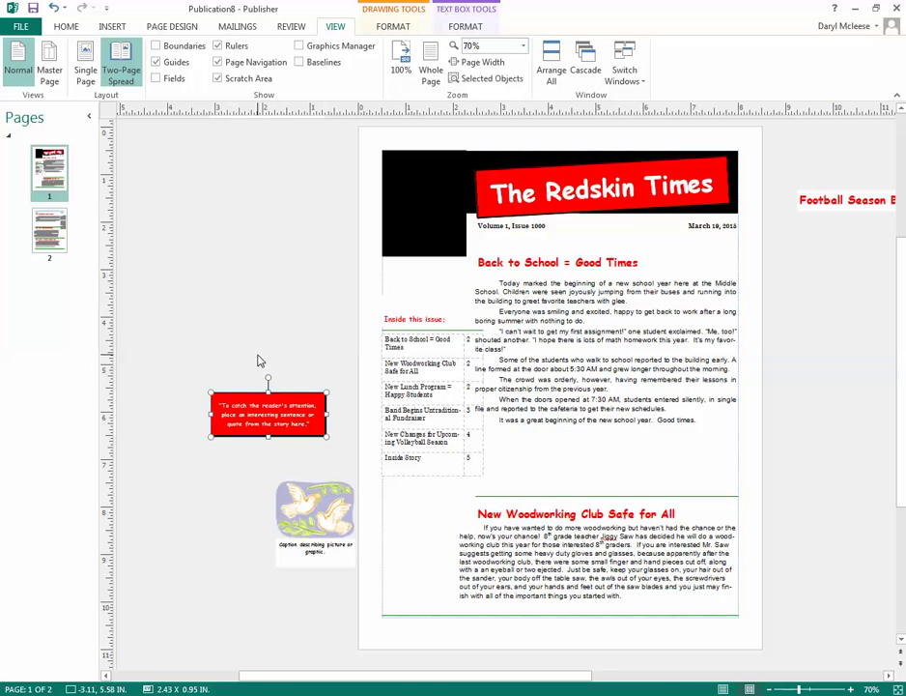
pyautogui.press('Delete')
pyautogui.moveTo(293, 483); pyautogui.dragTo(239, 384)
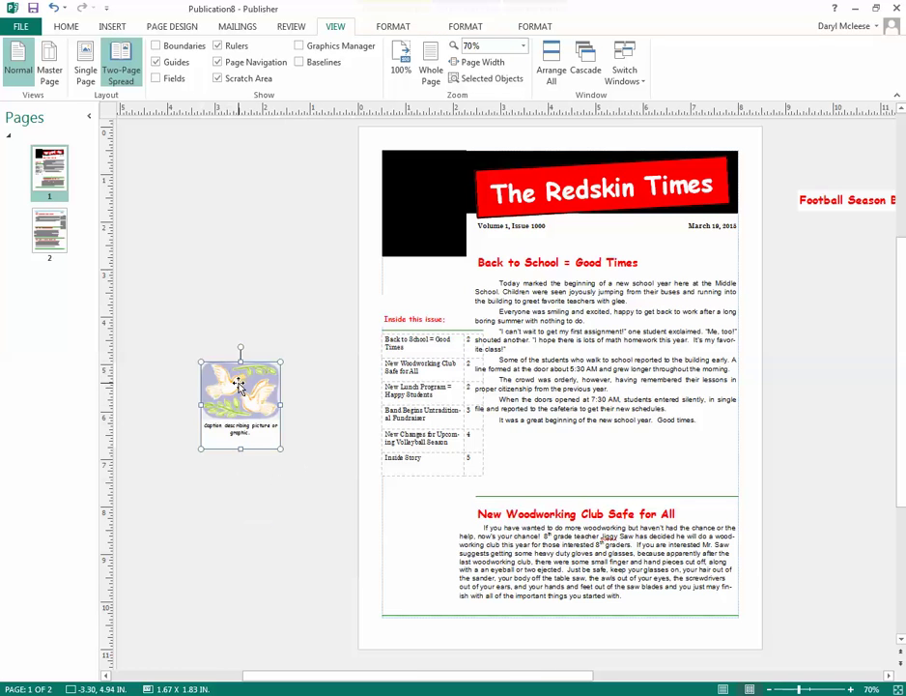
# Zoom in and select the doves picture's caption box.
pyautogui.scroll(2, 254, 440)
pyautogui.scroll(4, 522, 461)
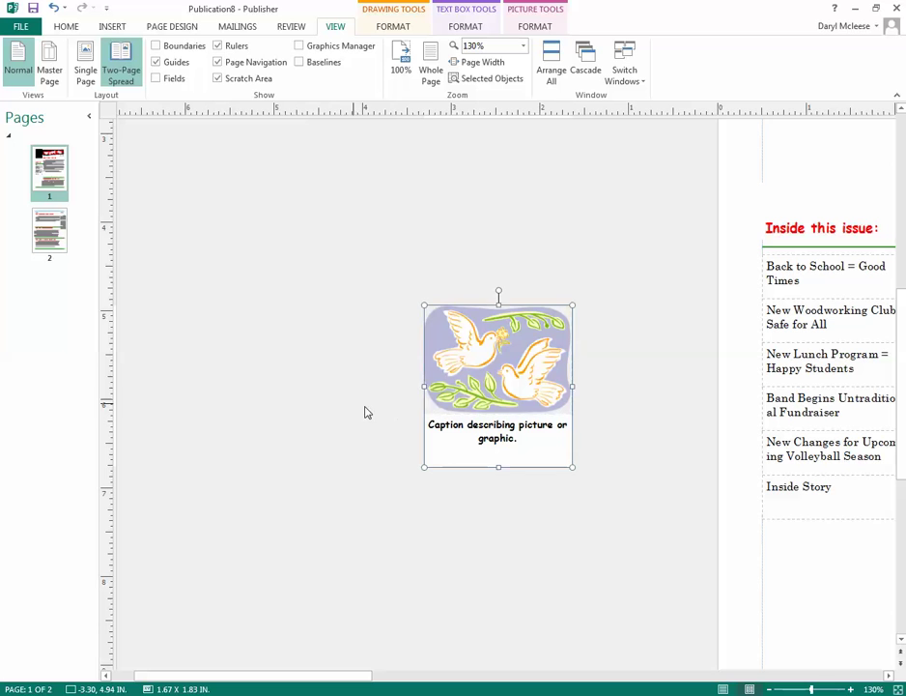
pyautogui.click(523, 440)
pyautogui.tripleClick(540, 442)
pyautogui.click(644, 449)
pyautogui.click(522, 434)
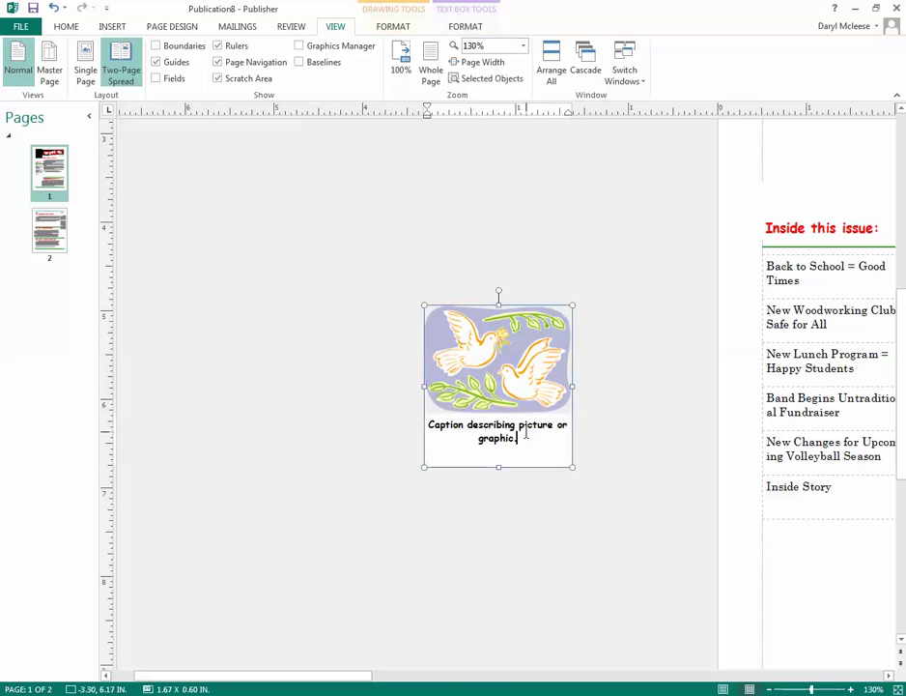
pyautogui.moveTo(372, 676); pyautogui.dragTo(412, 675)
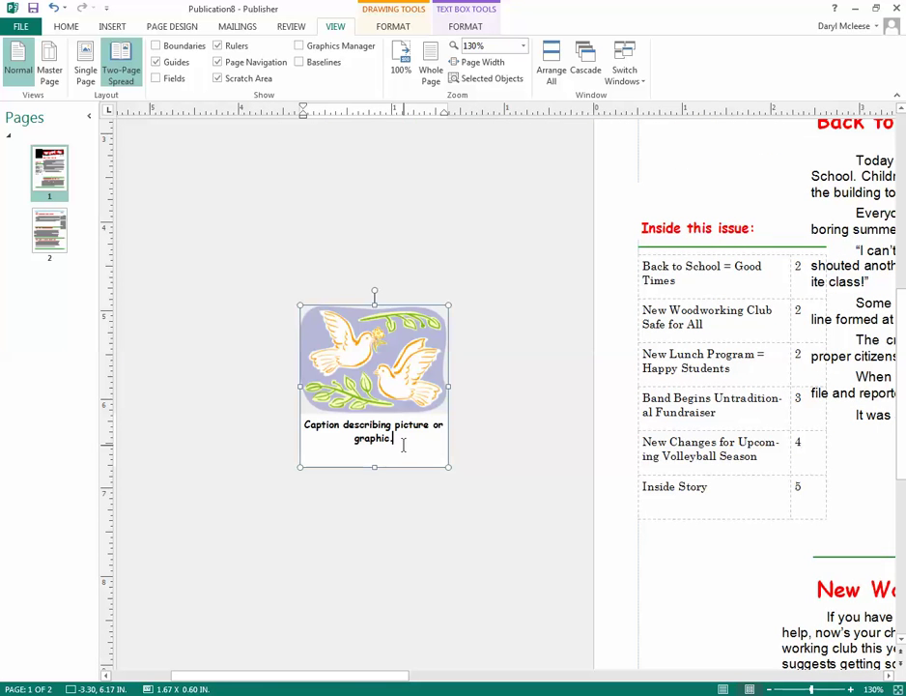
# Fill the doves caption box with black.
pyautogui.click(463, 29)
pyautogui.click(394, 27)
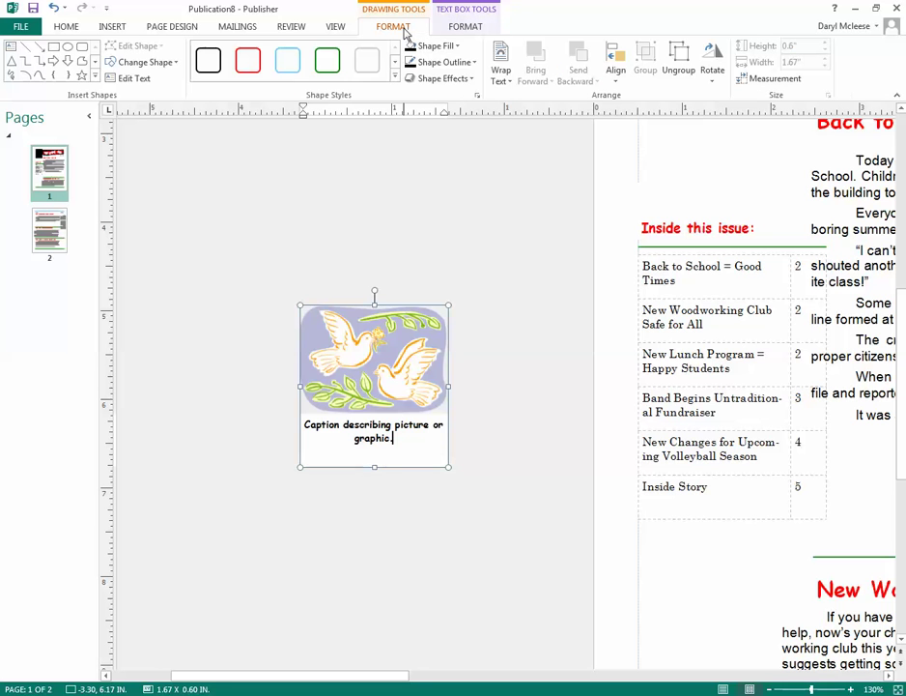
pyautogui.click(431, 46)
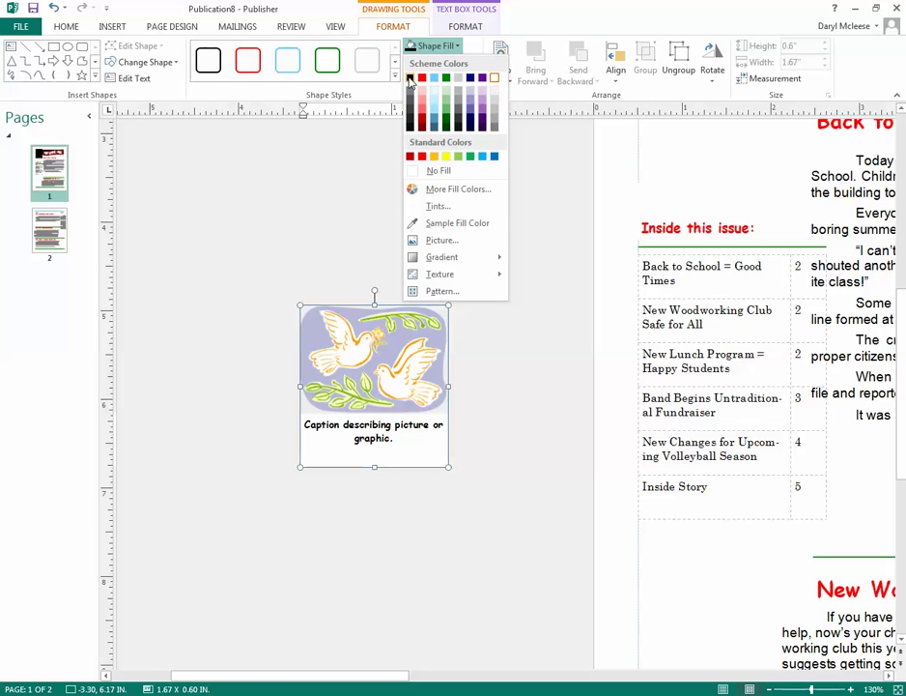
pyautogui.click(409, 78)
# Make the caption text white.
pyautogui.click(408, 452)
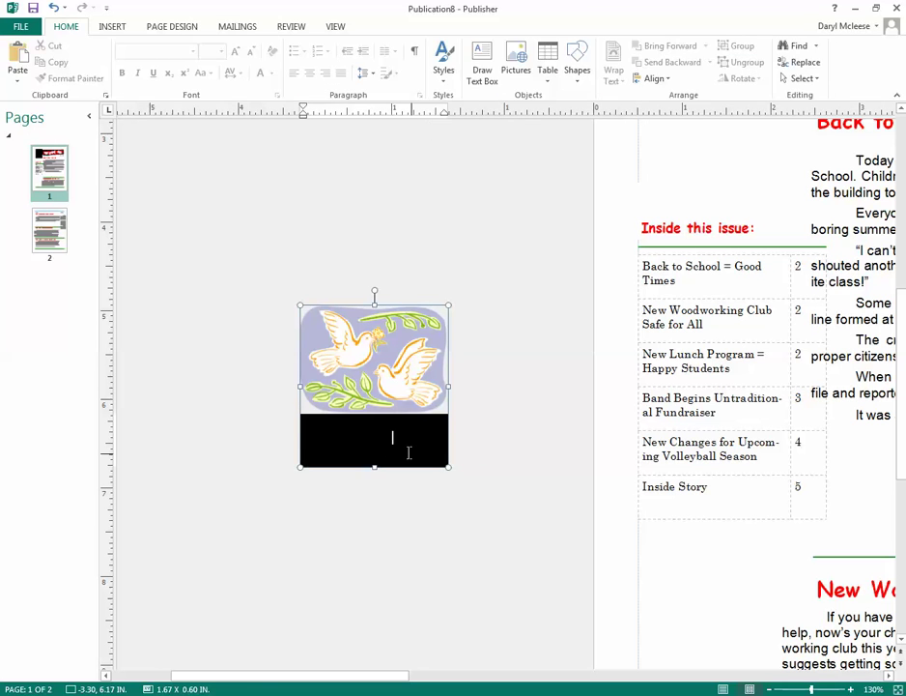
pyautogui.click(300, 436)
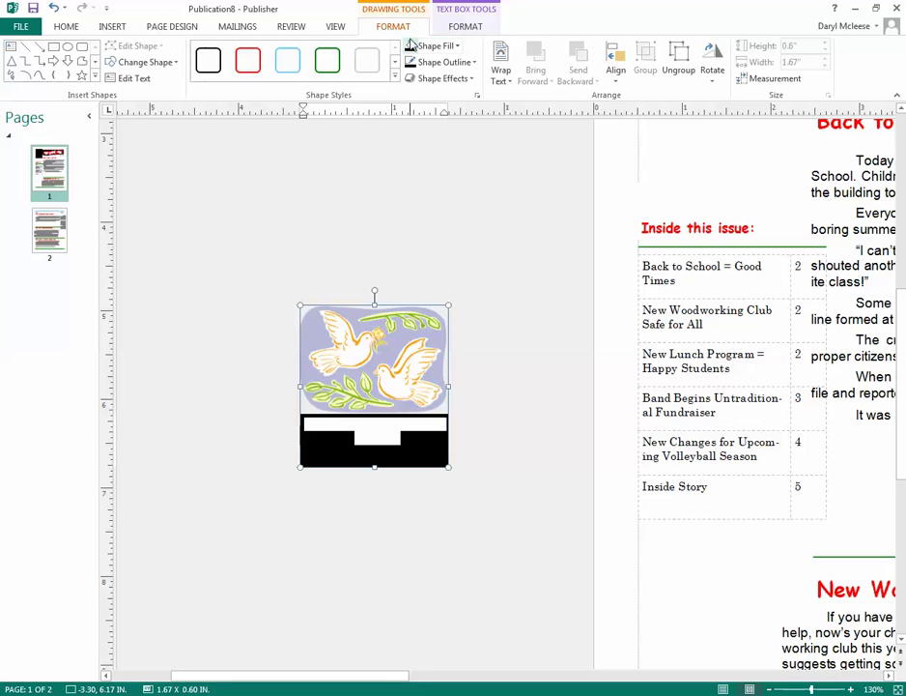
pyautogui.click(461, 31)
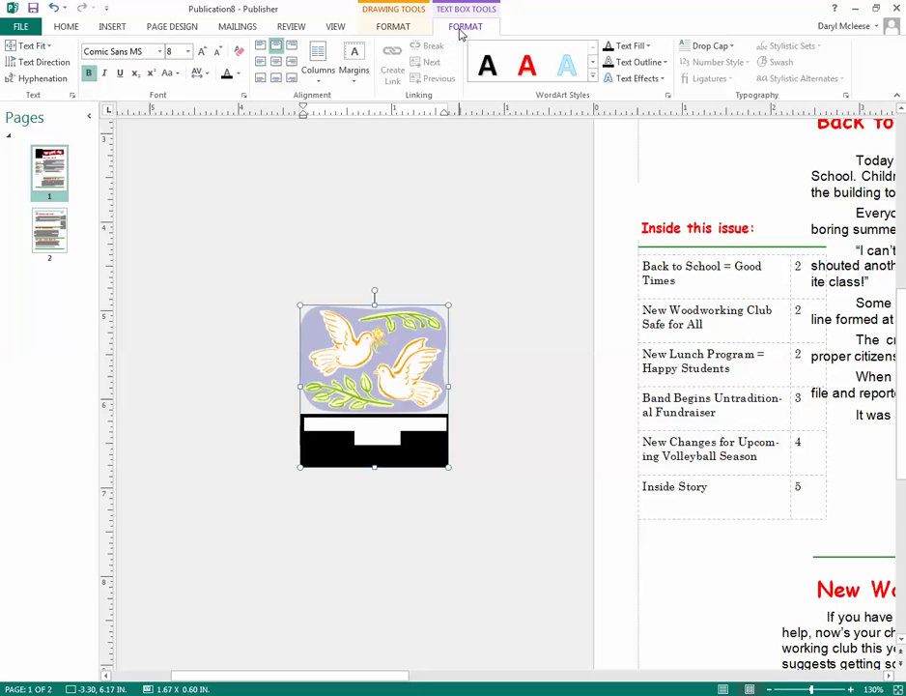
pyautogui.click(636, 47)
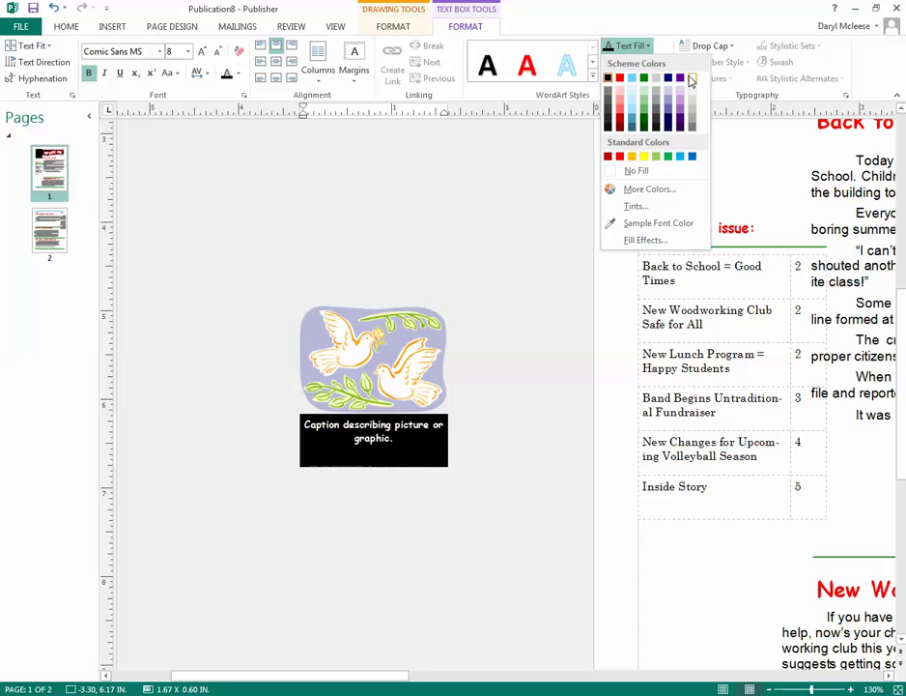
pyautogui.click(690, 78)
pyautogui.click(523, 217)
pyautogui.rightClick(372, 348)
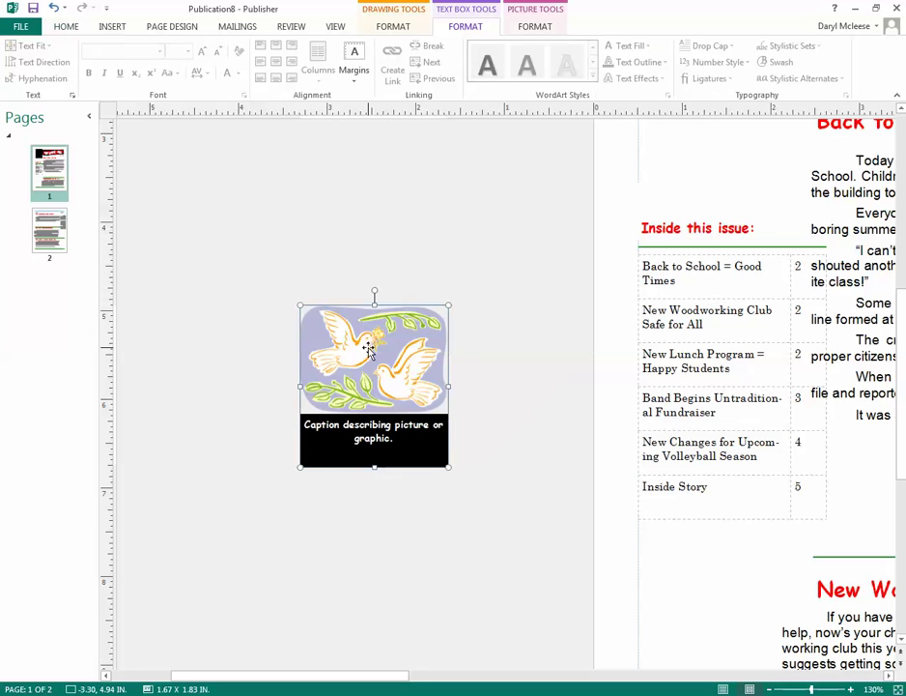
# Copy the captioned doves picture and paste five copies onto the scratch area.
pyautogui.click(397, 373)
pyautogui.click(469, 291)
pyautogui.scroll(-4, 469, 291)
pyautogui.rightClick(407, 251)
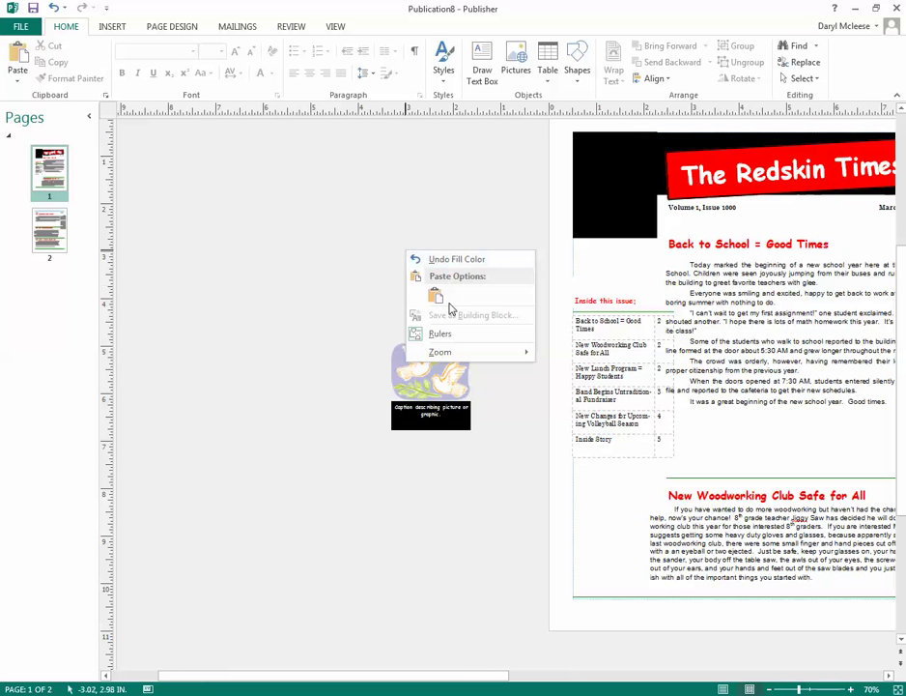
pyautogui.click(435, 296)
pyautogui.click(326, 240)
pyautogui.rightClick(326, 240)
pyautogui.click(355, 281)
pyautogui.click(397, 207)
pyautogui.rightClick(402, 202)
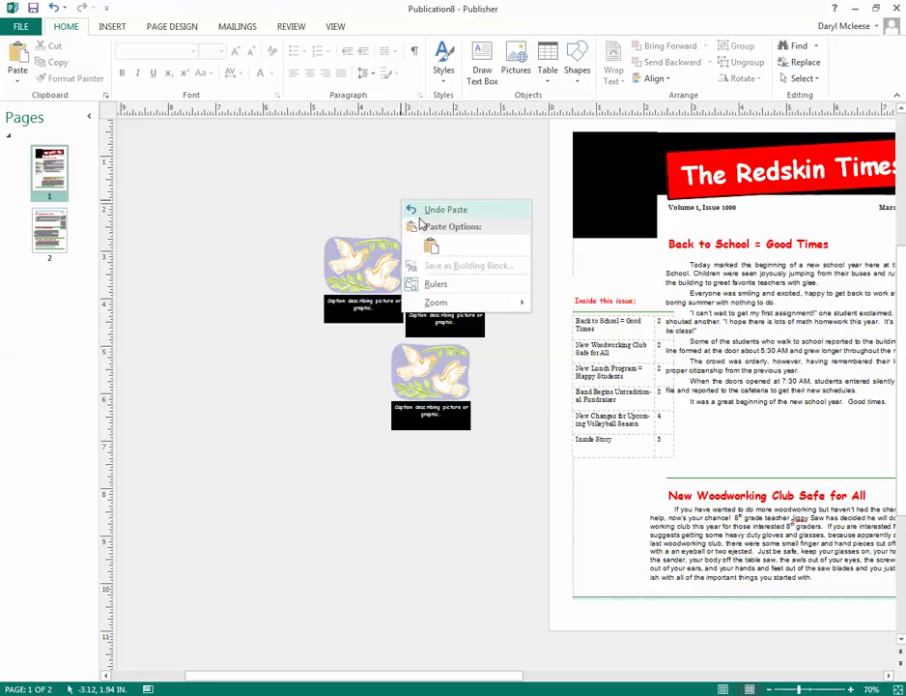
pyautogui.click(430, 250)
pyautogui.click(366, 180)
pyautogui.rightClick(361, 179)
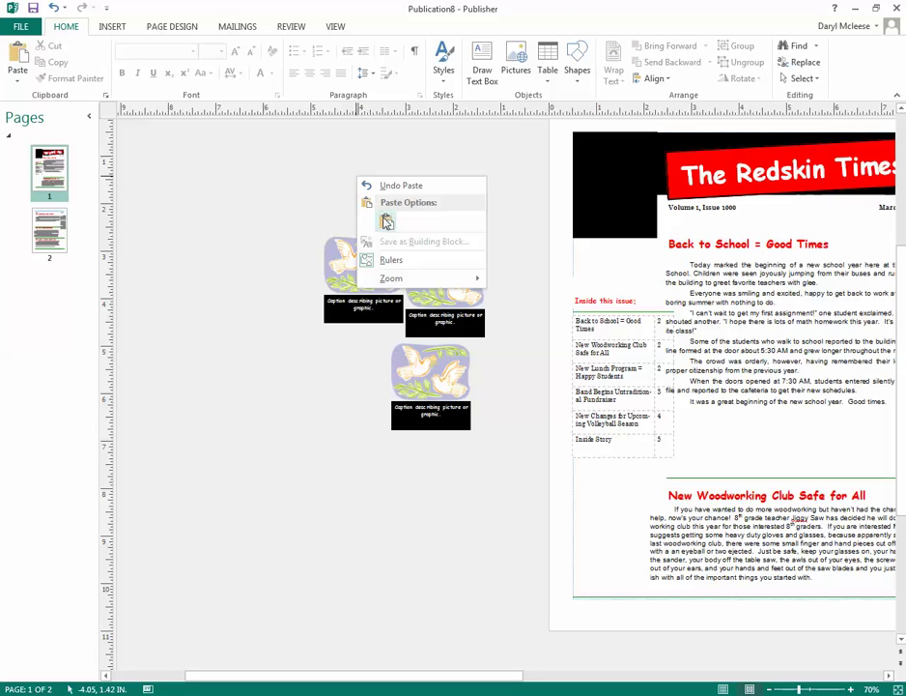
pyautogui.click(389, 228)
pyautogui.click(328, 196)
pyautogui.rightClick(328, 196)
pyautogui.click(359, 242)
# Spread the dove copies apart and drag one into the Back to School article.
pyautogui.moveTo(342, 224); pyautogui.dragTo(350, 477)
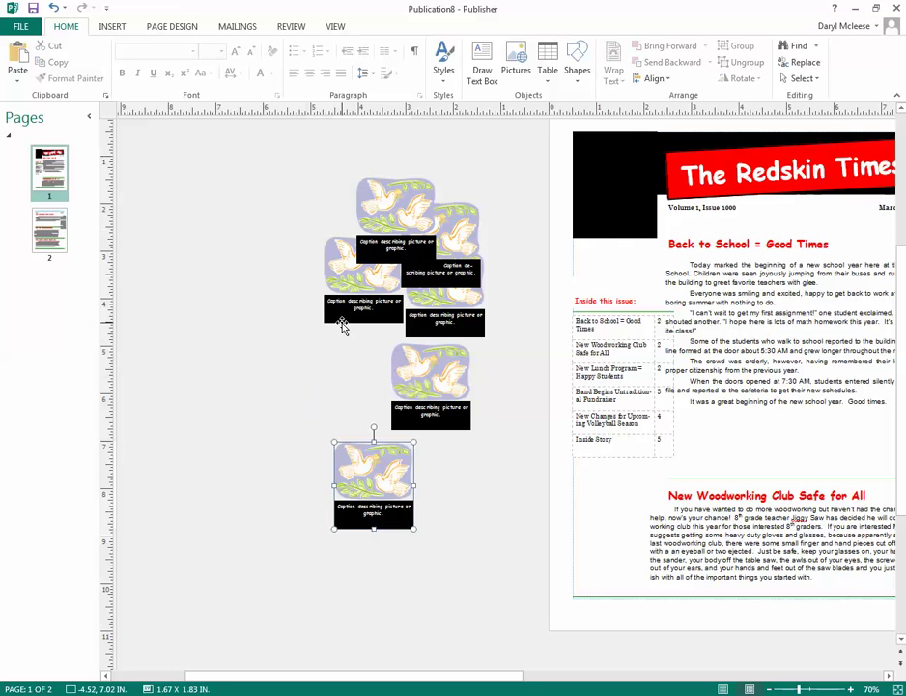
pyautogui.moveTo(355, 235); pyautogui.dragTo(310, 377)
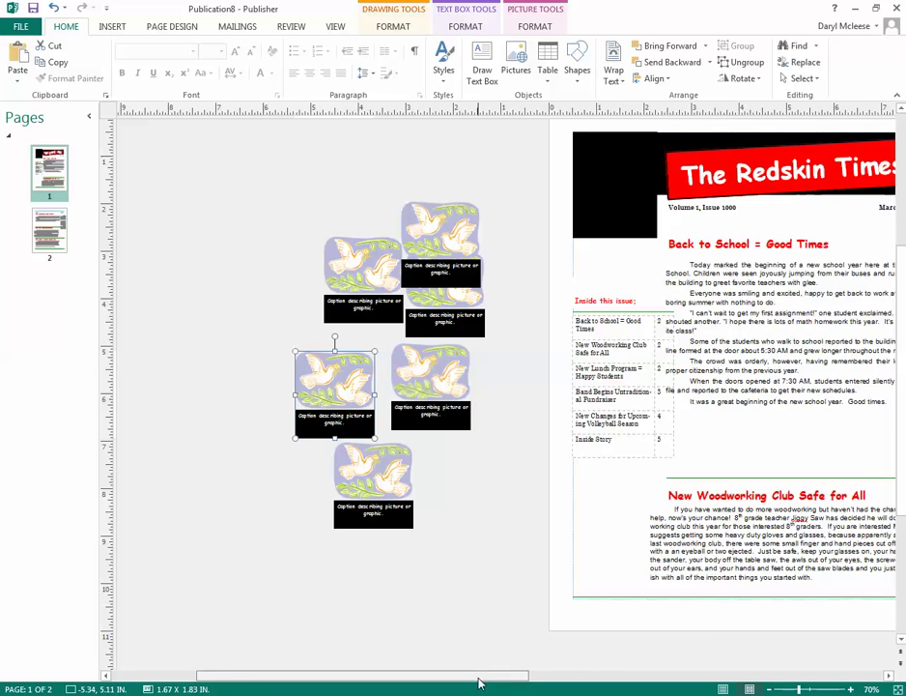
pyautogui.moveTo(478, 677); pyautogui.dragTo(543, 681)
pyautogui.moveTo(250, 225); pyautogui.dragTo(615, 322)
# Reposition the dove picture inside the Back to School article and bring up its Picture Tools Format options.
pyautogui.click(613, 332)
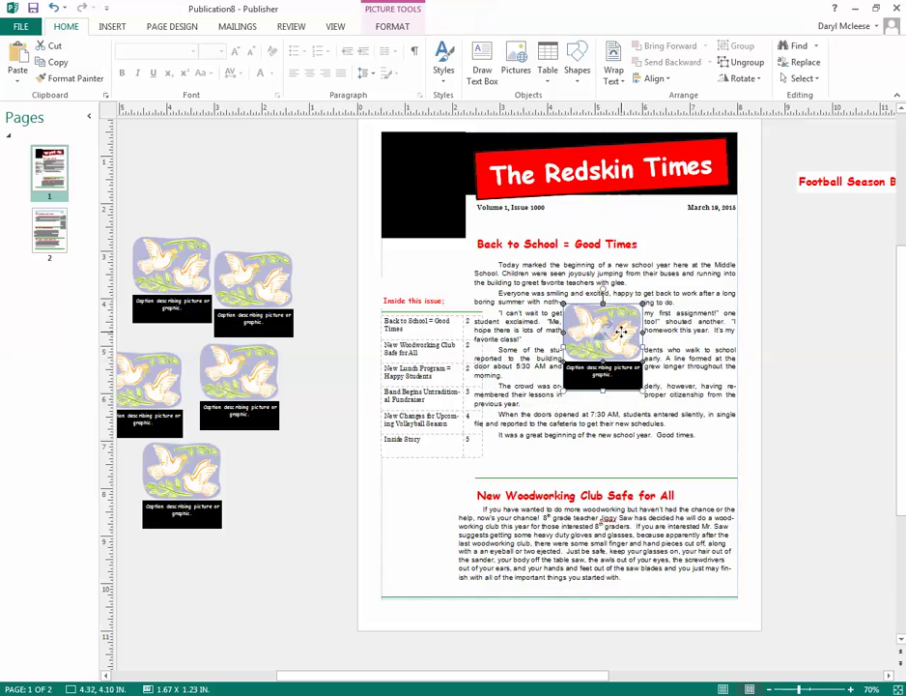
pyautogui.moveTo(626, 345); pyautogui.dragTo(630, 303)
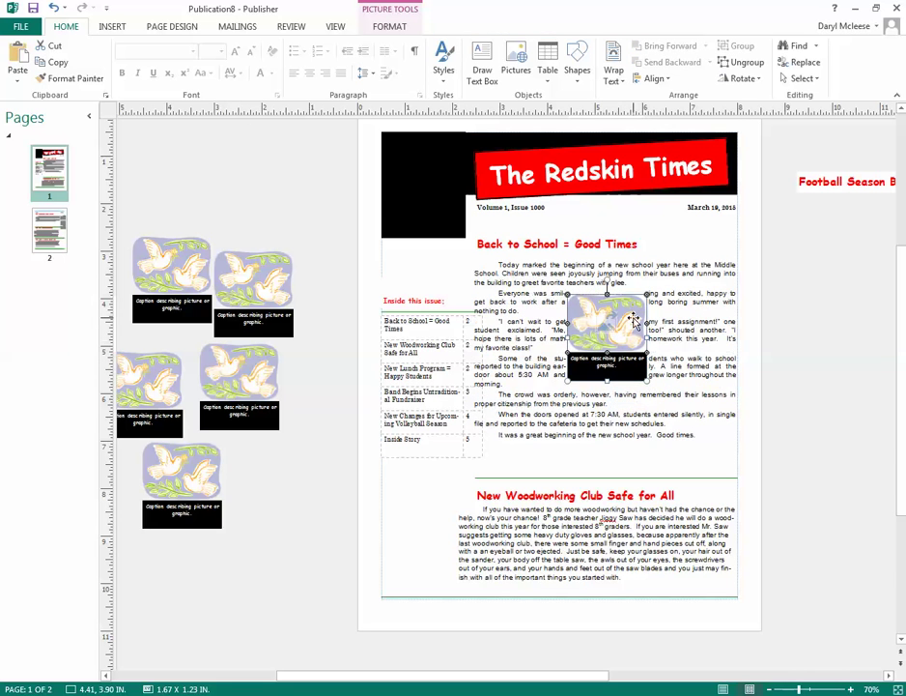
pyautogui.doubleClick(609, 329)
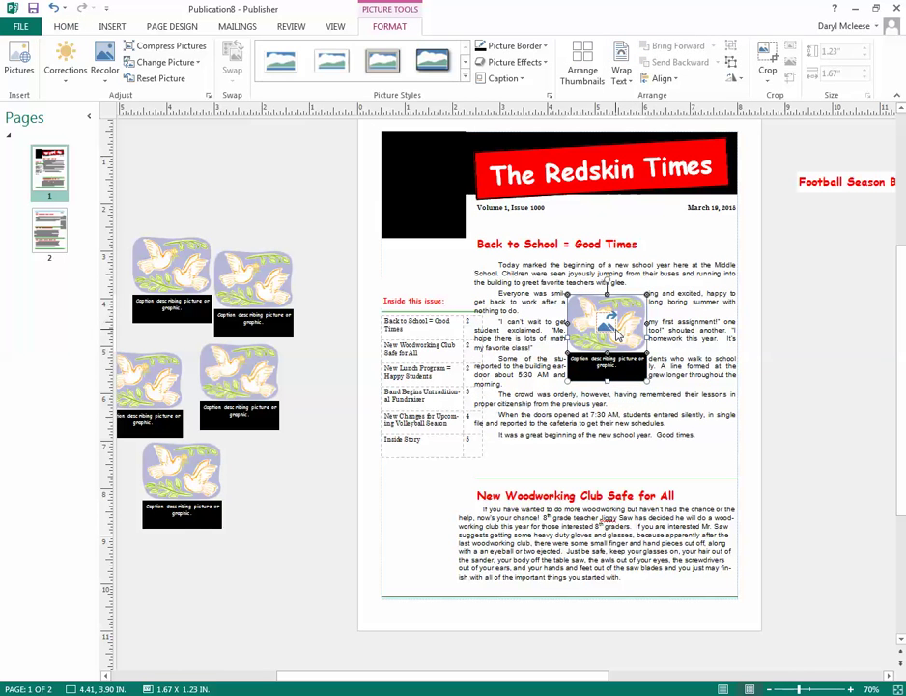
# Replace the dove with the Office.com 'school bus' clip-art of children boarding a bus.
pyautogui.click(172, 62)
pyautogui.click(159, 78)
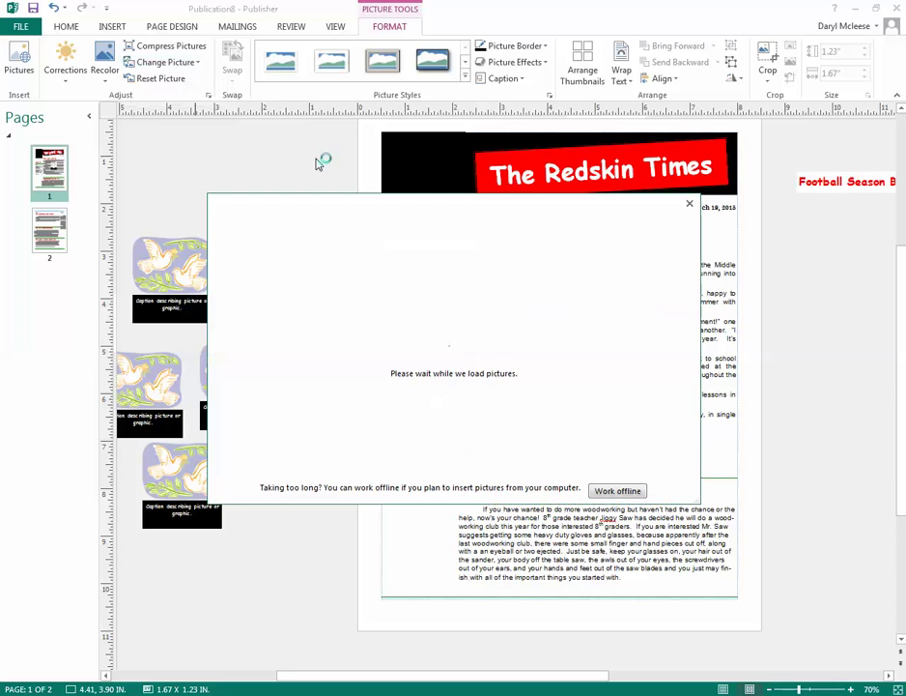
pyautogui.click(543, 325)
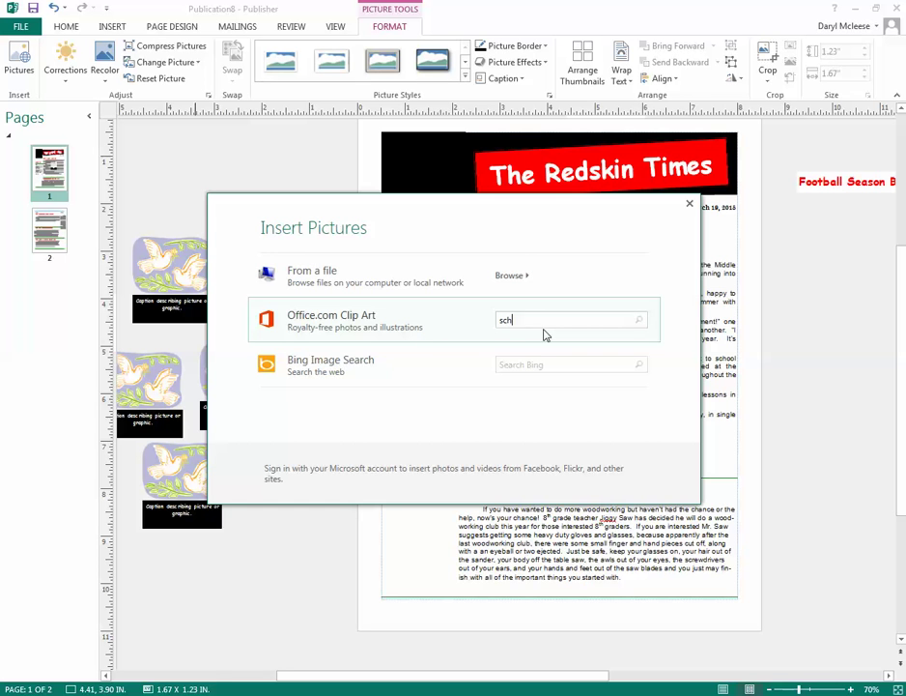
pyautogui.write('school bus')
pyautogui.press('Return')
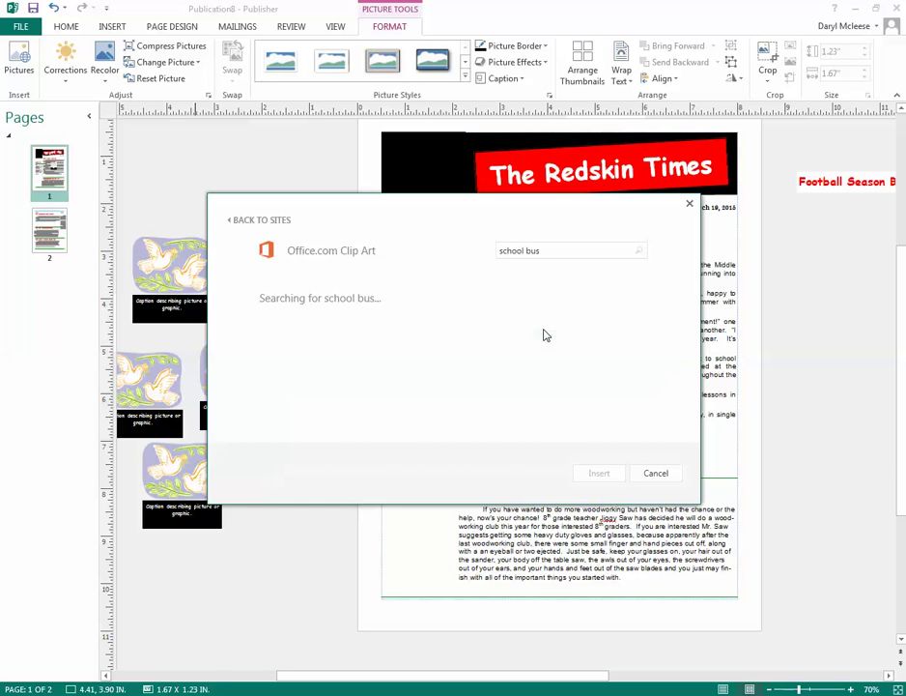
pyautogui.scroll(-5, 512, 379)
pyautogui.click(554, 379)
pyautogui.click(600, 472)
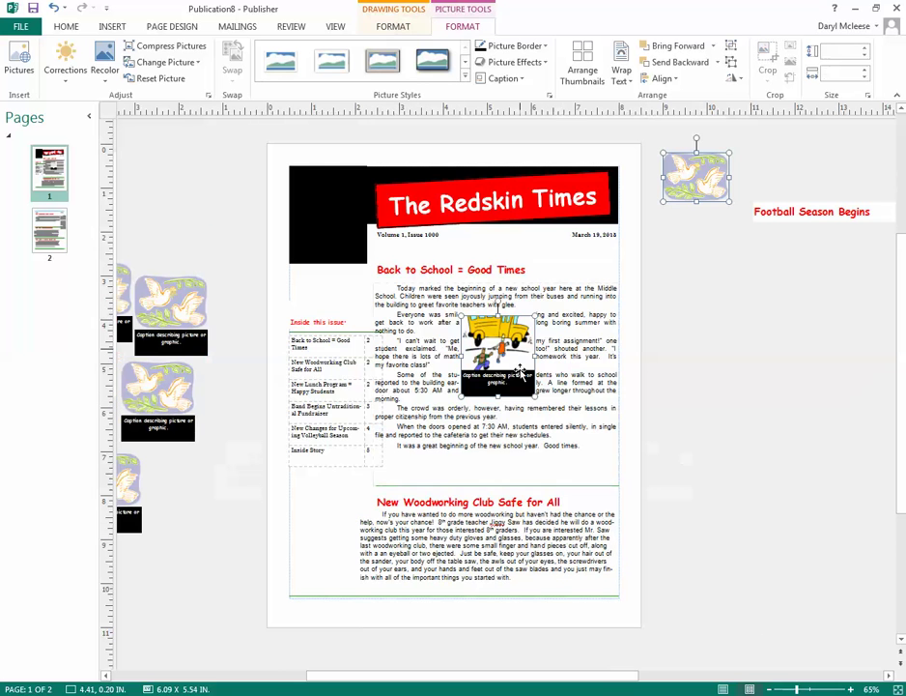
# Type the caption 'Excited students getting on bus to go to school.' under the bus picture.
pyautogui.click(517, 377)
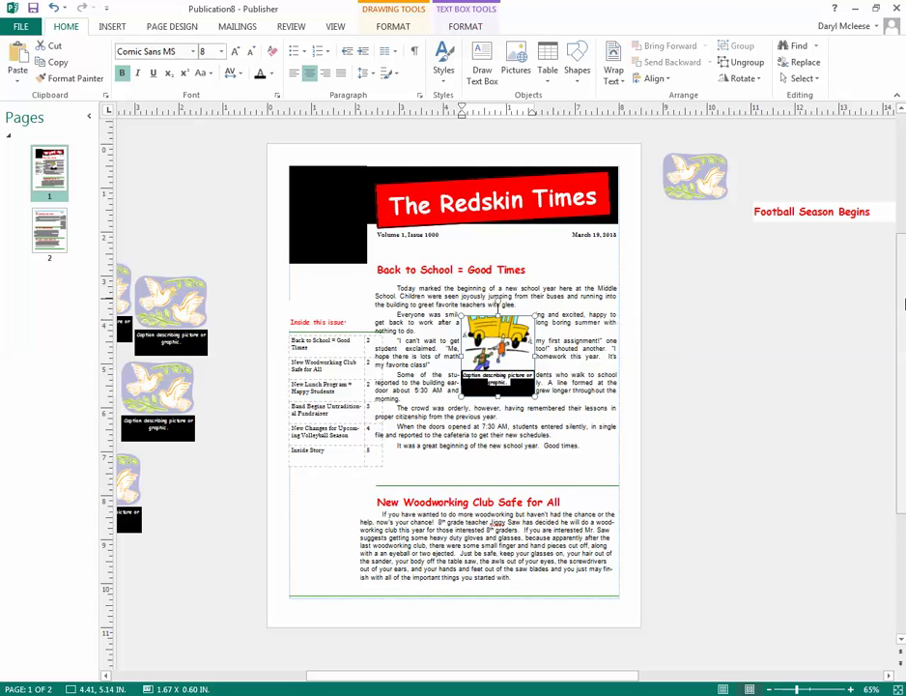
pyautogui.write('S')
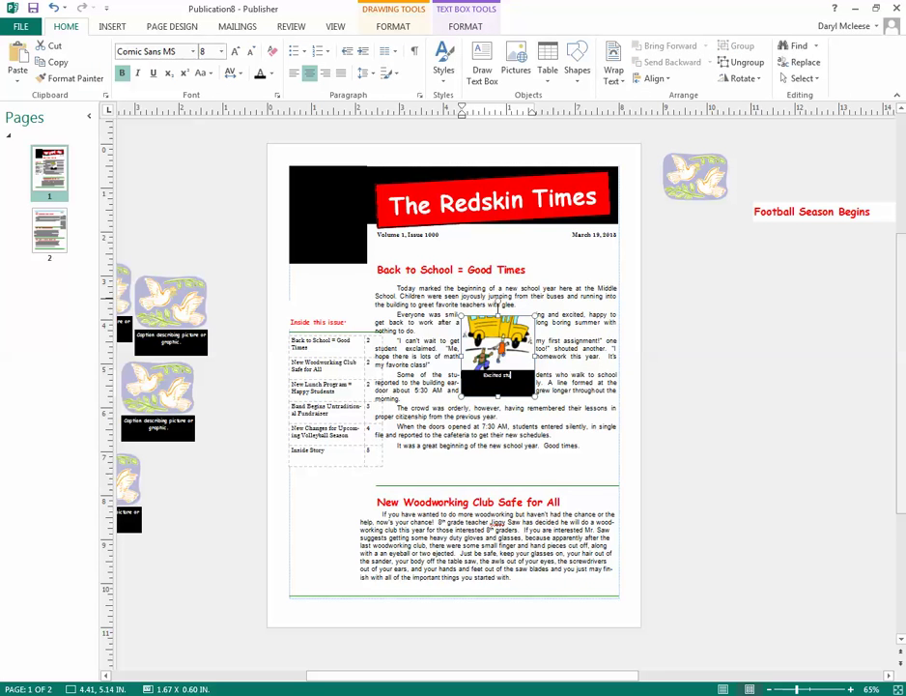
pyautogui.write('xcited students getting on bus to go to school.')
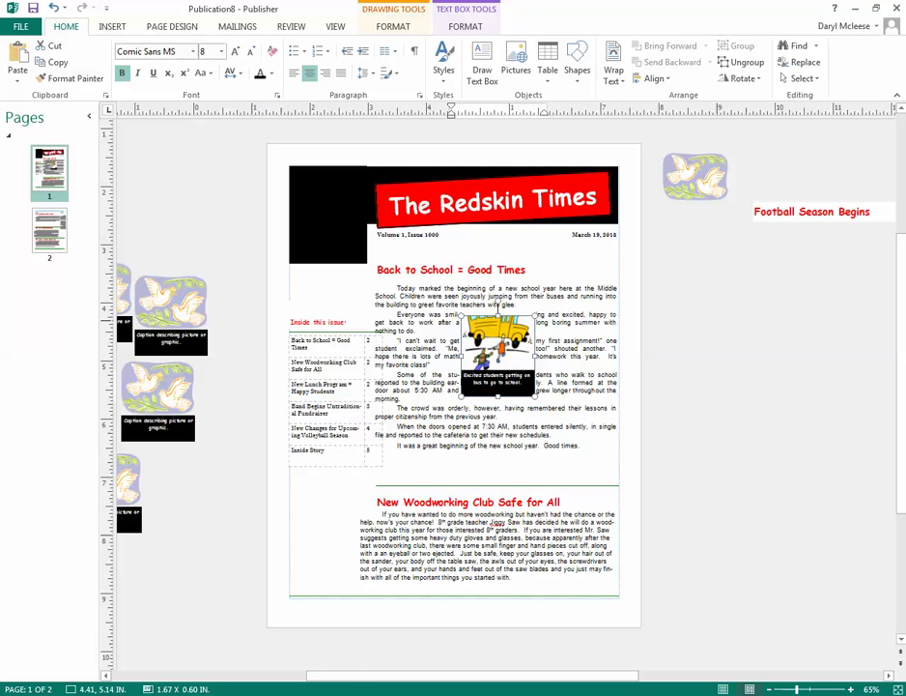
pyautogui.scroll(4, 873, 348)
pyautogui.click(839, 377)
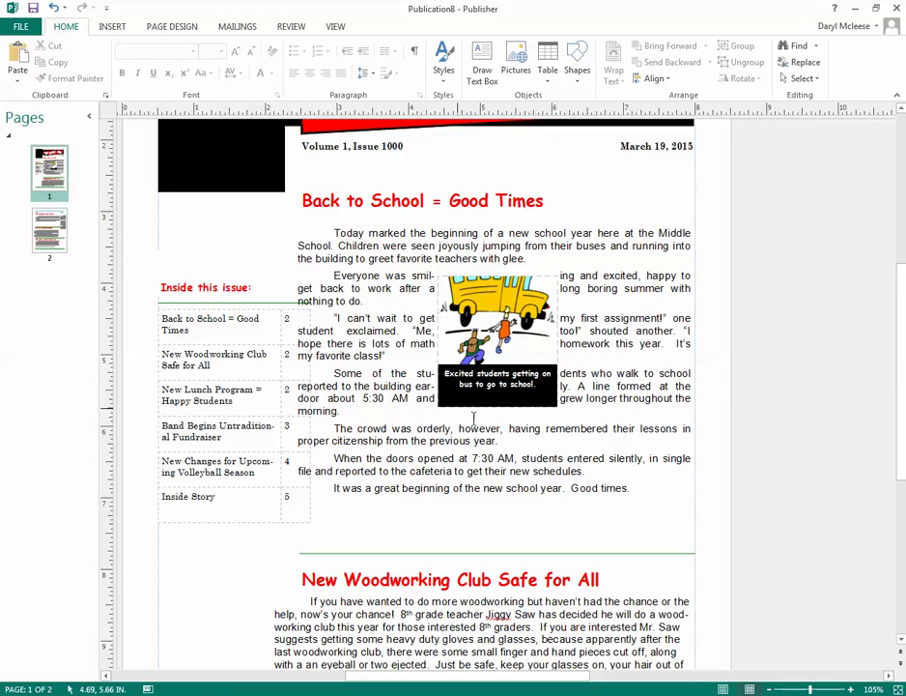
# Format the Back to School article text box as Two Columns.
pyautogui.scroll(-2, 522, 406)
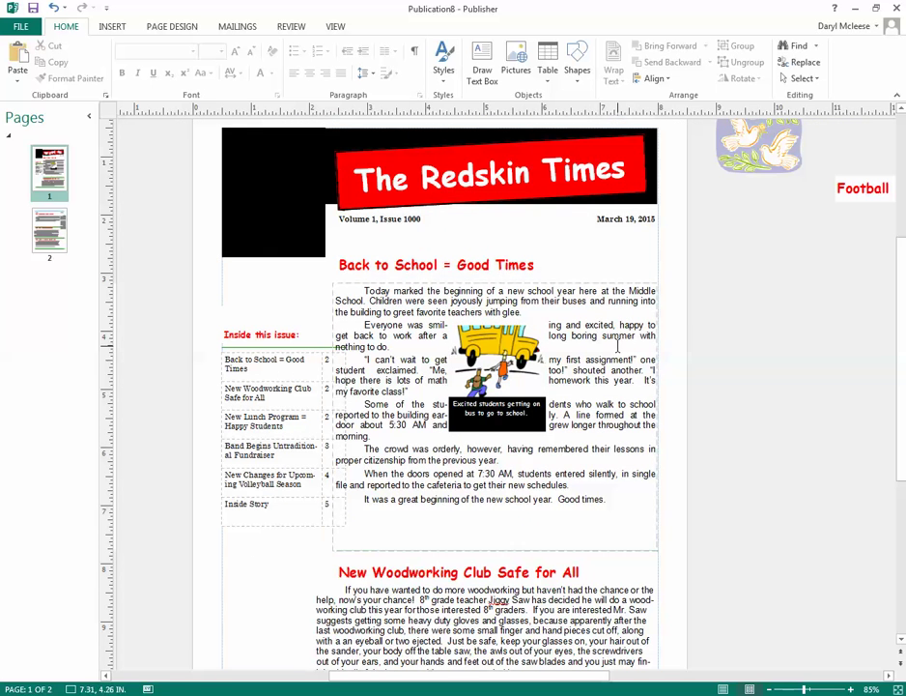
pyautogui.click(663, 342)
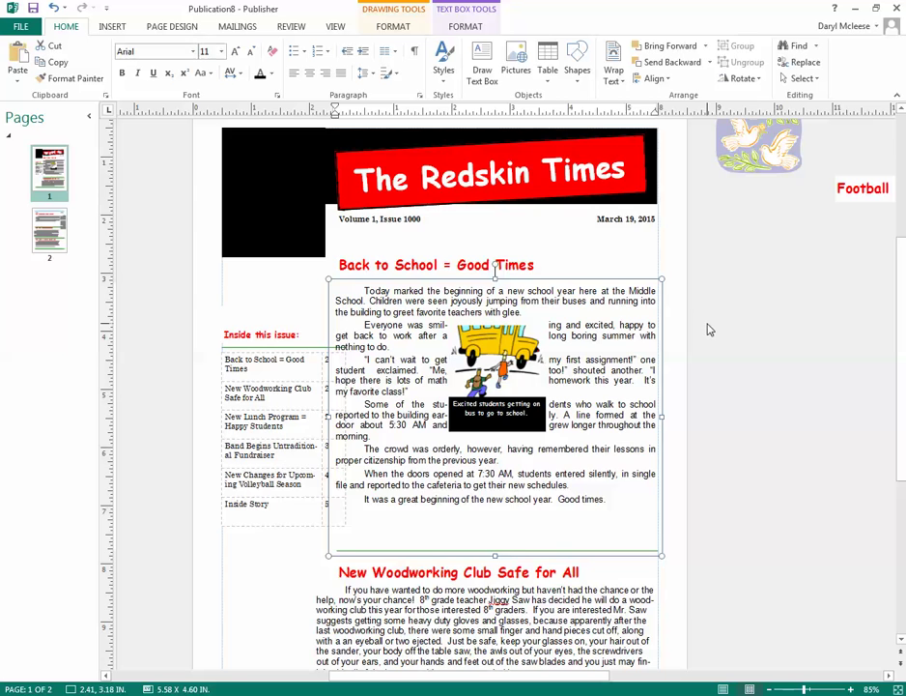
pyautogui.scroll(-1, 702, 403)
pyautogui.scroll(1, 707, 399)
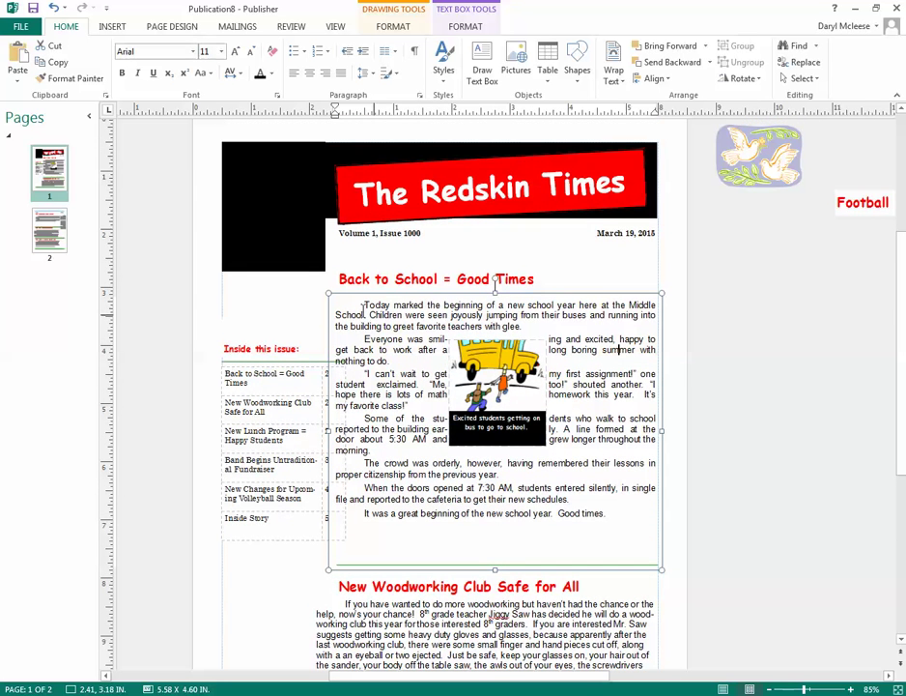
pyautogui.click(475, 7)
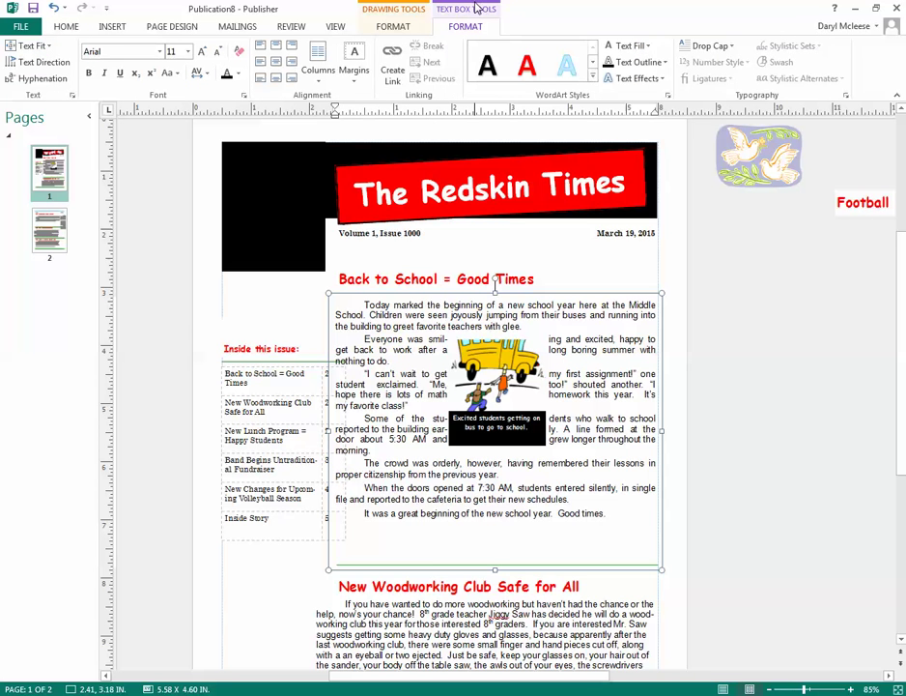
pyautogui.click(318, 60)
pyautogui.click(350, 136)
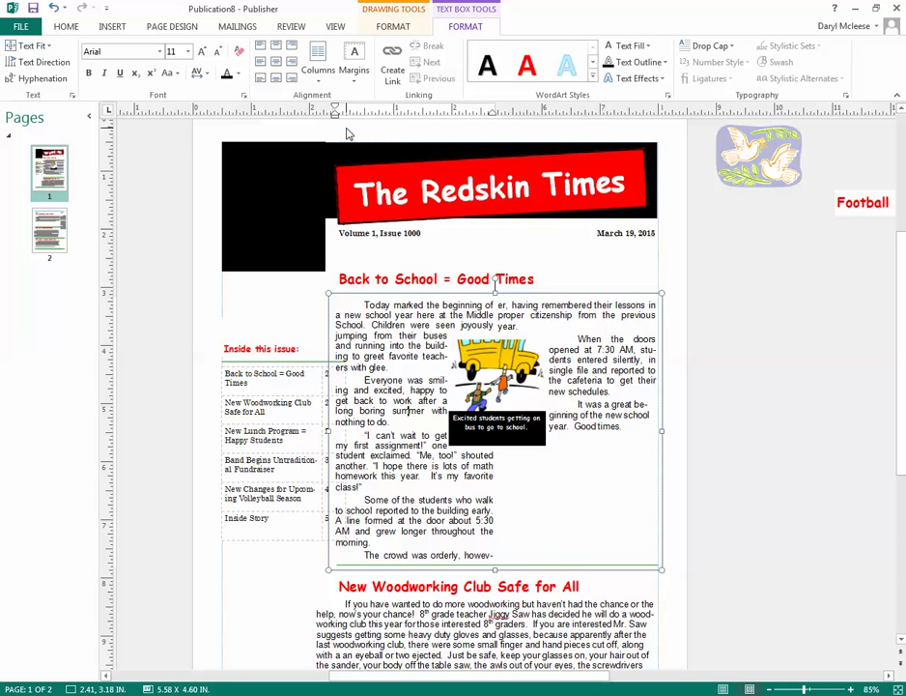
# Shorten the article text box from the bottom so the two columns balance.
pyautogui.click(773, 378)
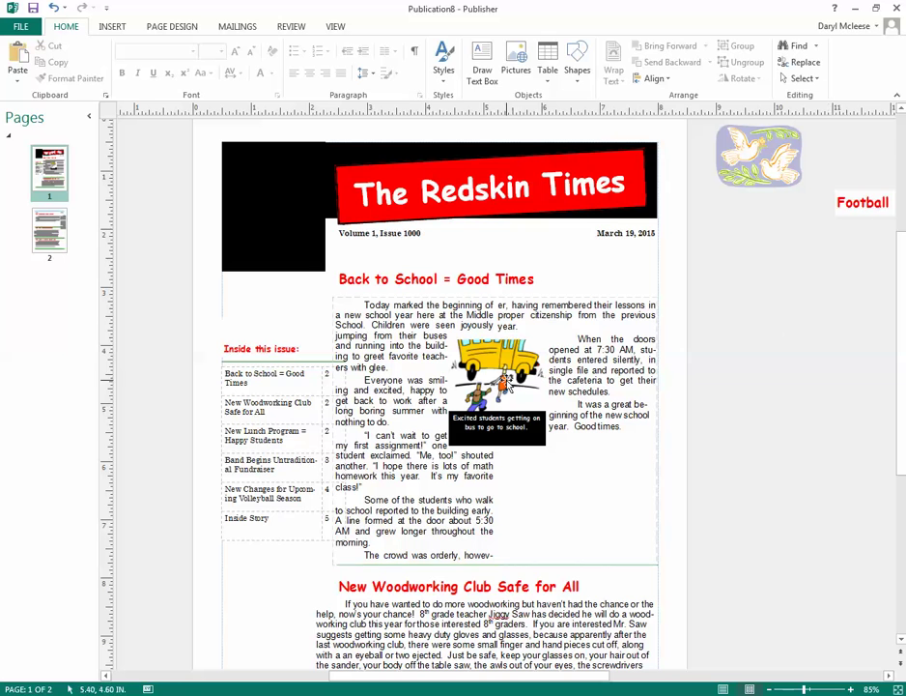
pyautogui.click(529, 404)
pyautogui.click(618, 425)
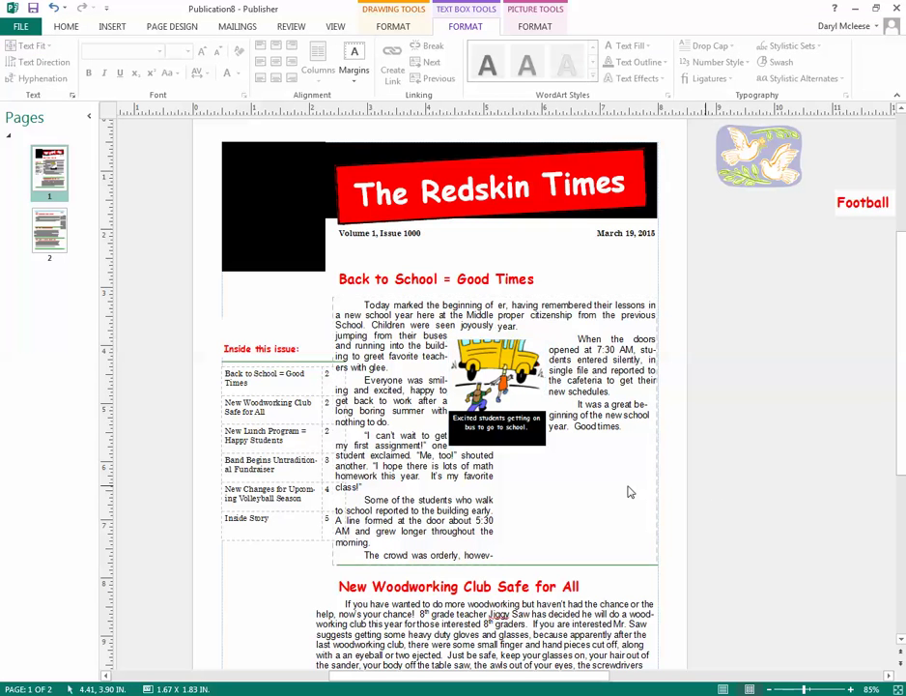
pyautogui.moveTo(662, 568); pyautogui.dragTo(660, 503)
# Narrow the article box from its left edge and lengthen it so it clears the contents table.
pyautogui.click(841, 454)
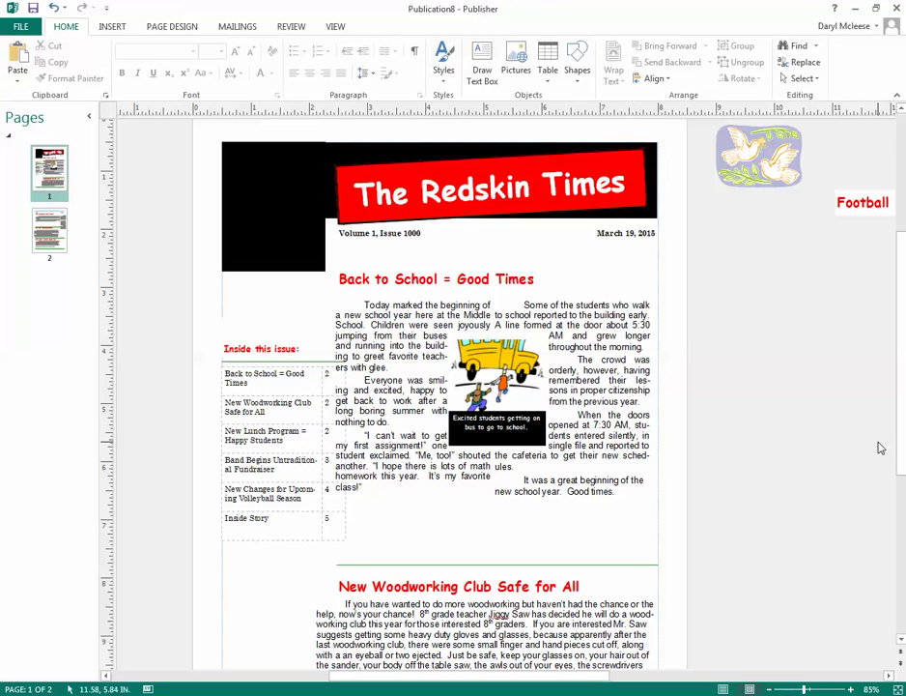
pyautogui.click(650, 493)
pyautogui.moveTo(654, 498); pyautogui.dragTo(659, 513)
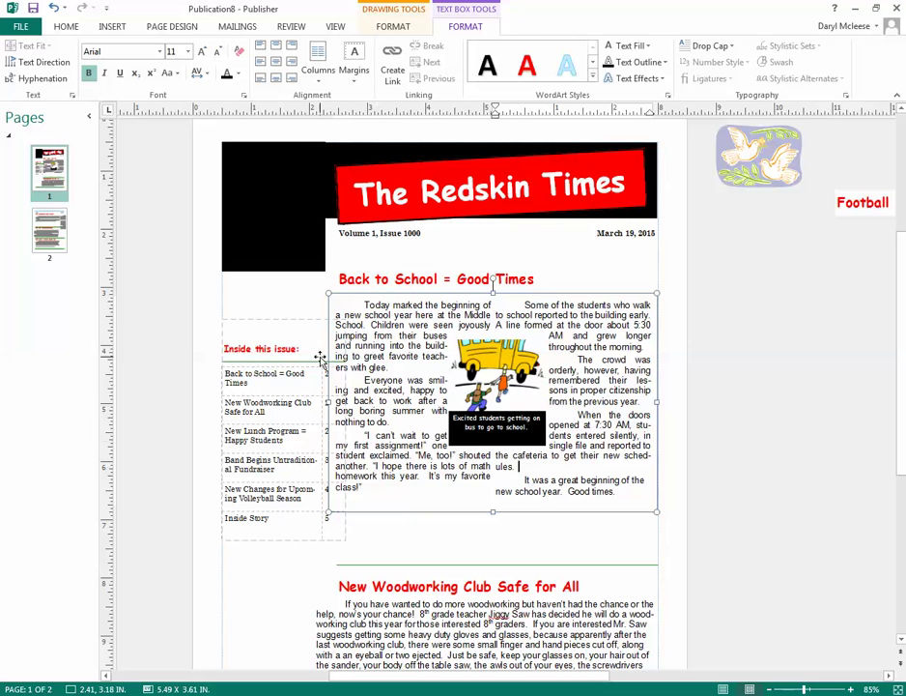
pyautogui.moveTo(329, 402); pyautogui.dragTo(349, 402)
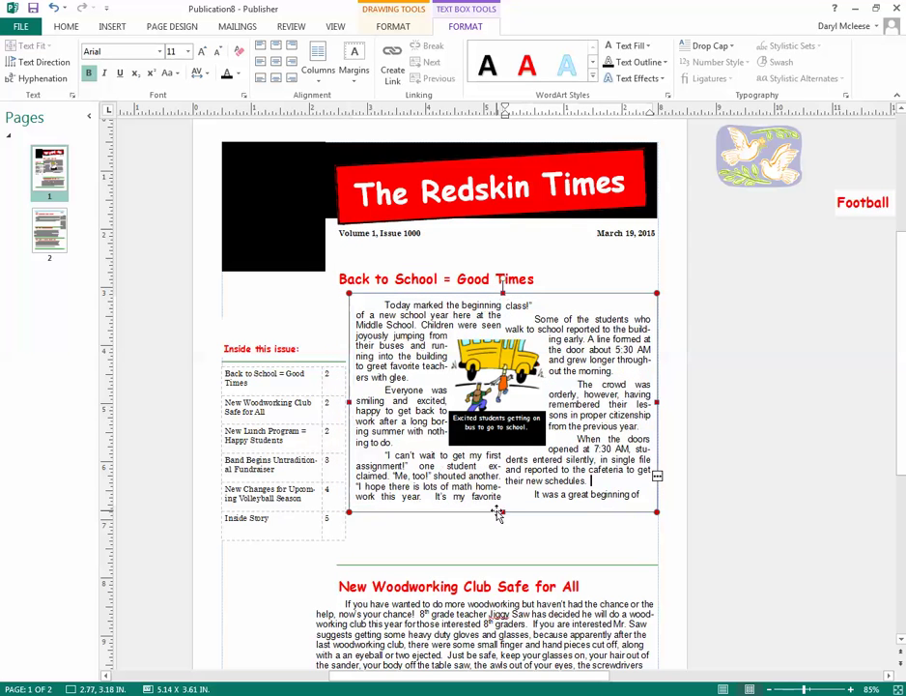
pyautogui.moveTo(502, 512); pyautogui.dragTo(503, 534)
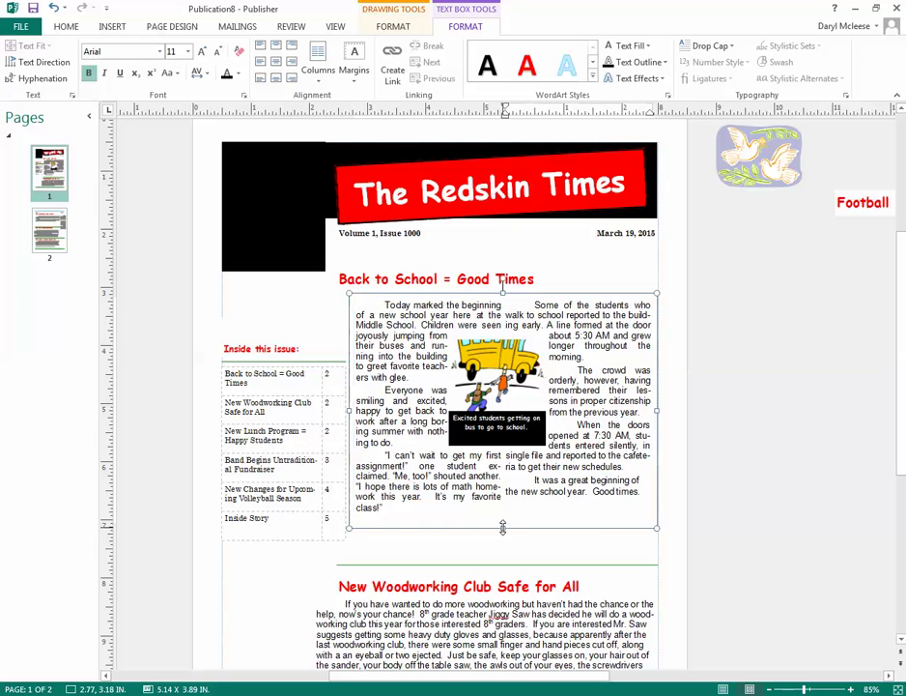
pyautogui.click(668, 528)
pyautogui.click(307, 370)
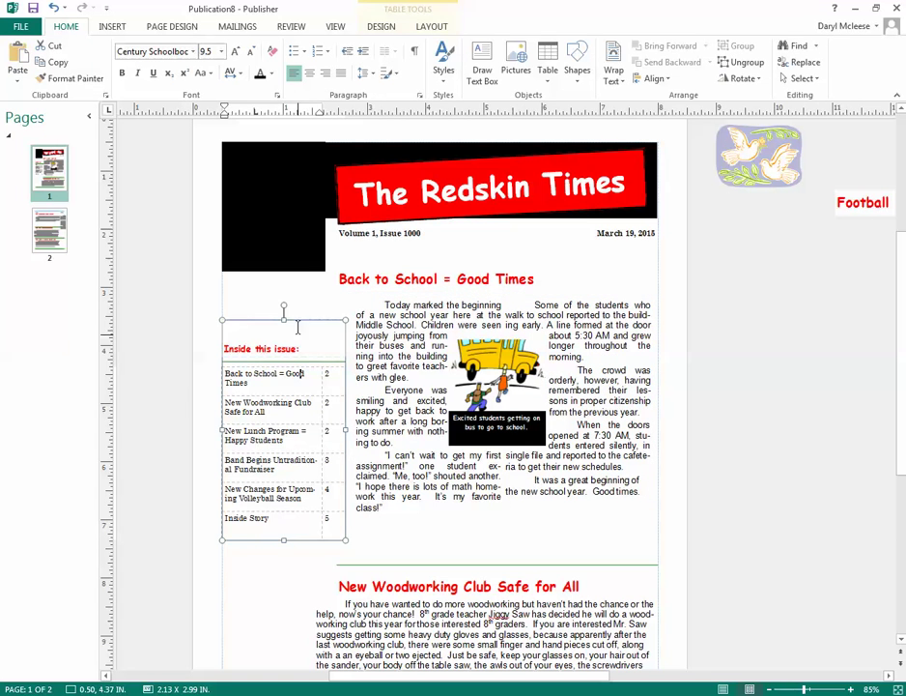
# Move the Inside this issue table up and enter page numbers 1 and 2 beside its stories.
pyautogui.moveTo(298, 319); pyautogui.dragTo(298, 283)
pyautogui.click(301, 456)
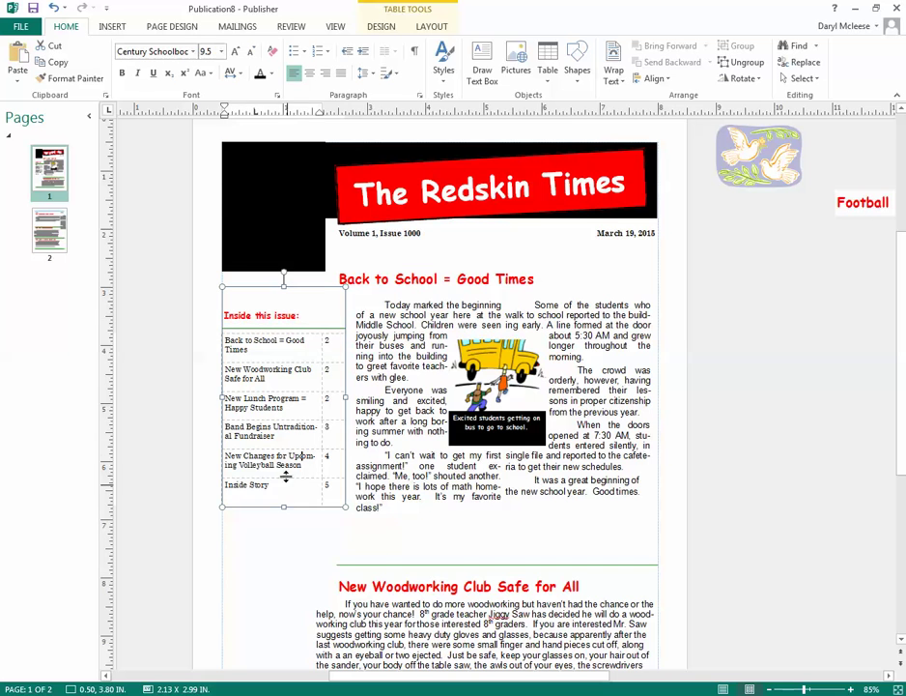
pyautogui.doubleClick(327, 342)
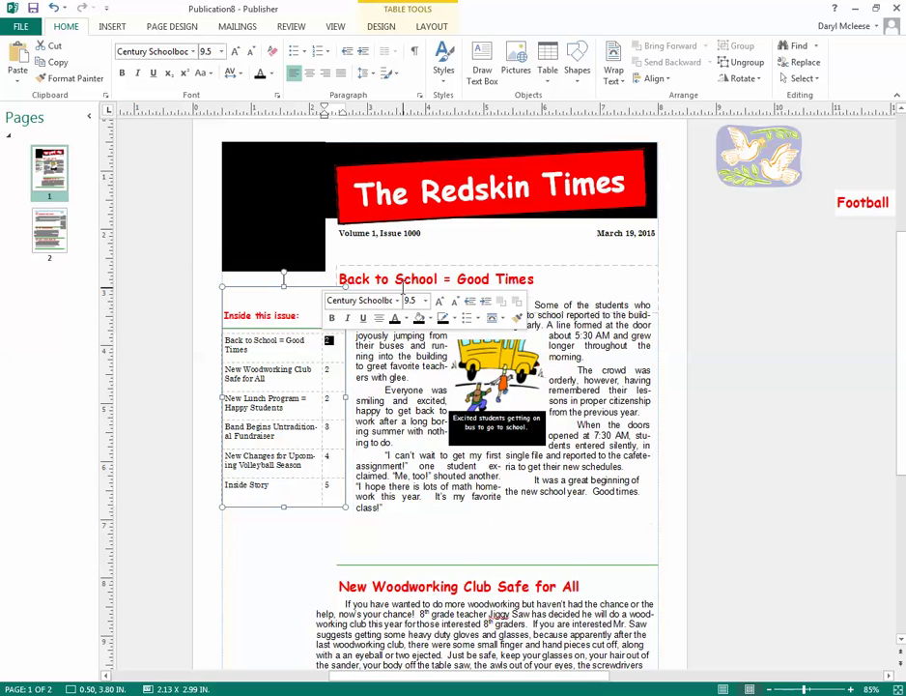
pyautogui.write('1')
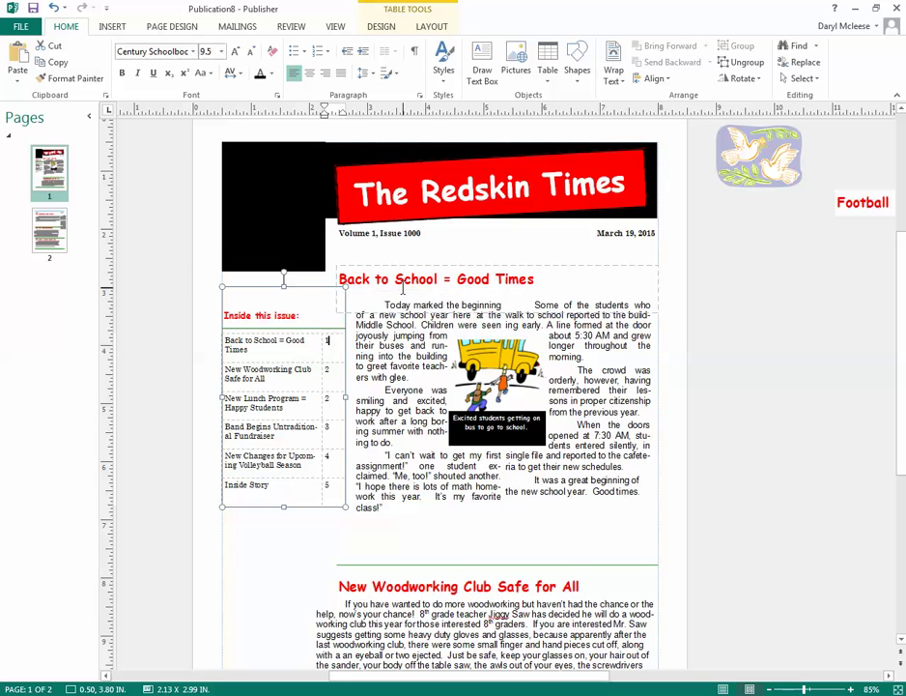
pyautogui.doubleClick(327, 398)
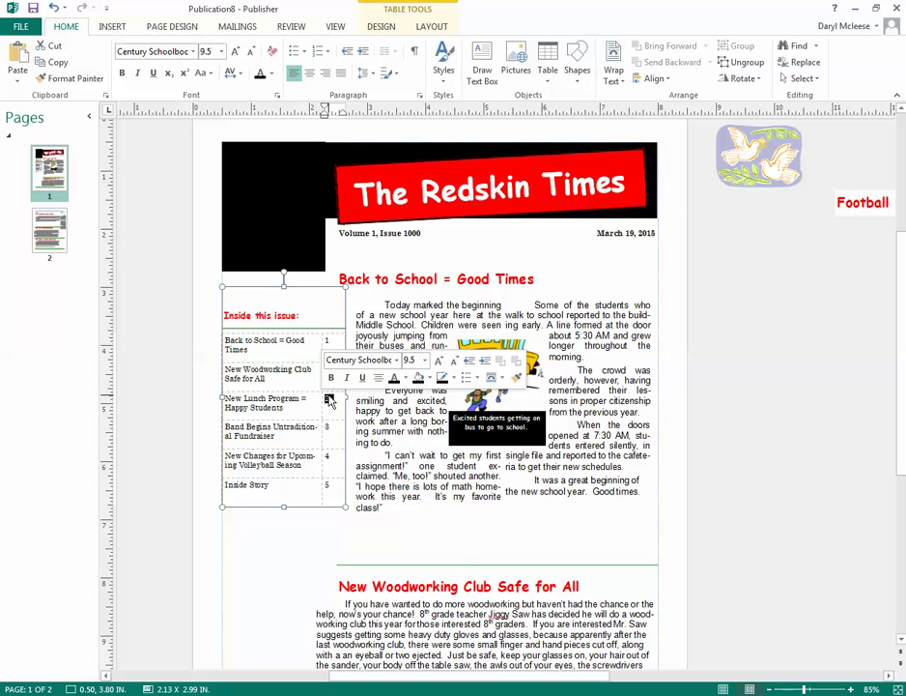
pyautogui.click(301, 378)
pyautogui.write('2')
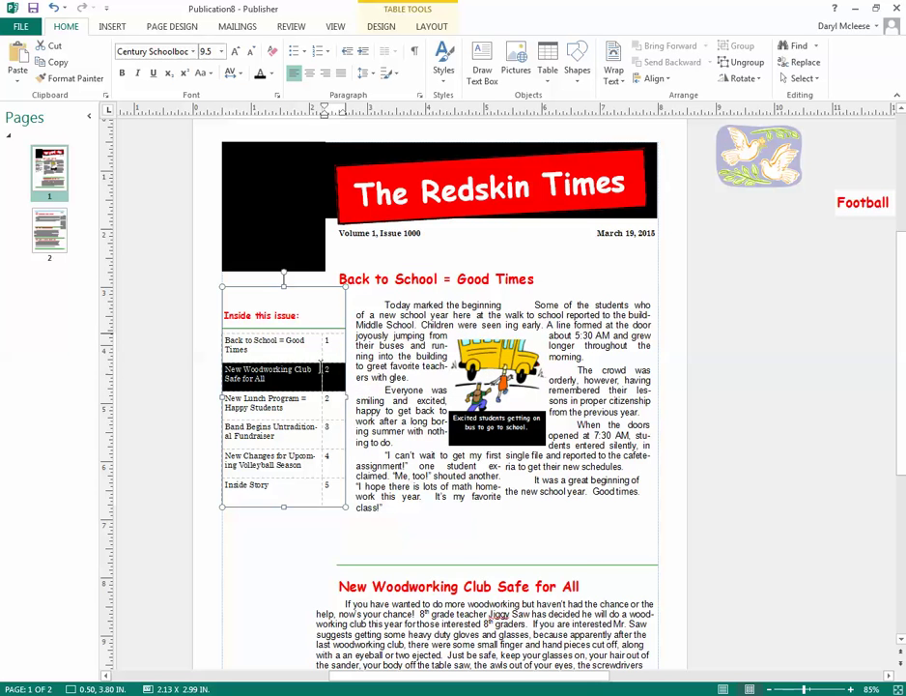
pyautogui.doubleClick(333, 373)
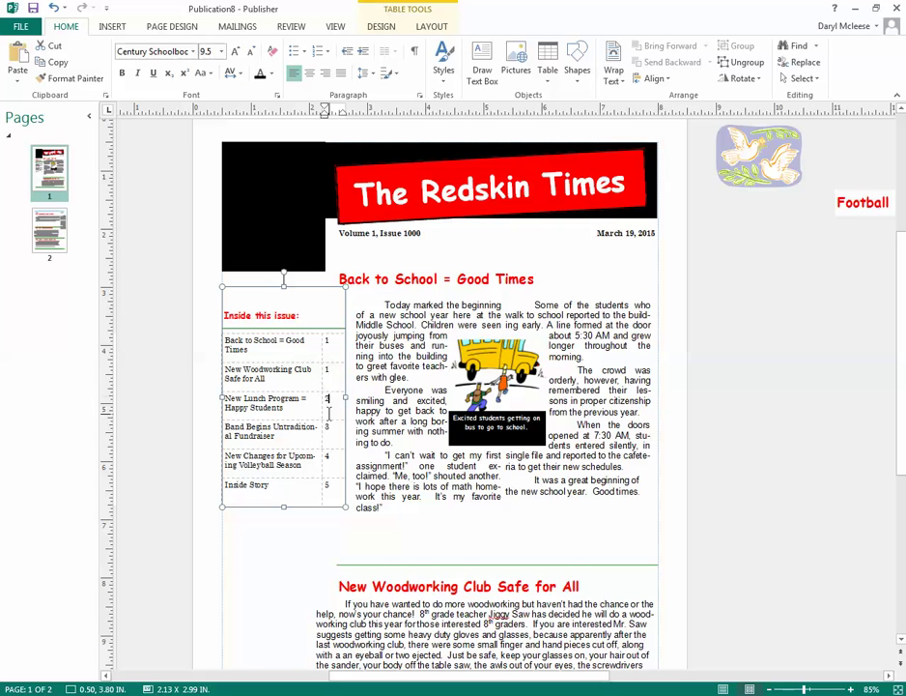
pyautogui.click(332, 456)
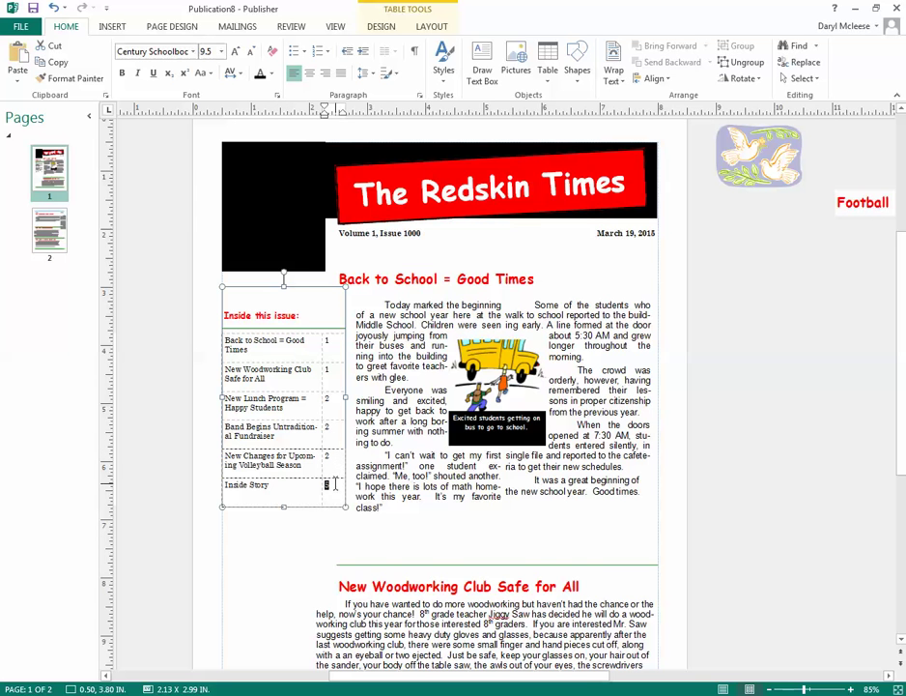
# Move the green divider line higher on the page.
pyautogui.scroll(-1, 350, 468)
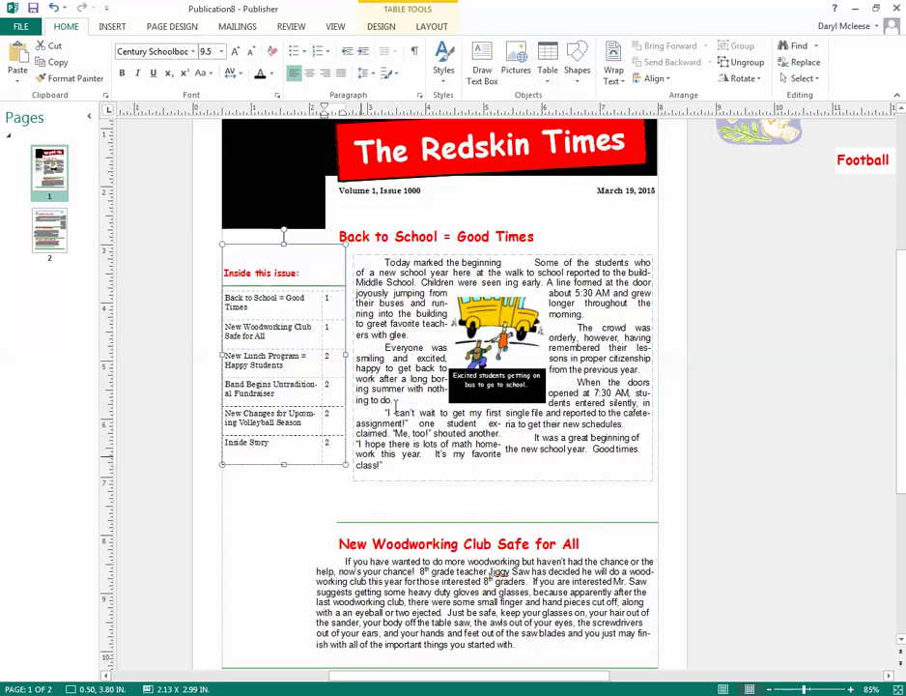
pyautogui.scroll(-1, 398, 338)
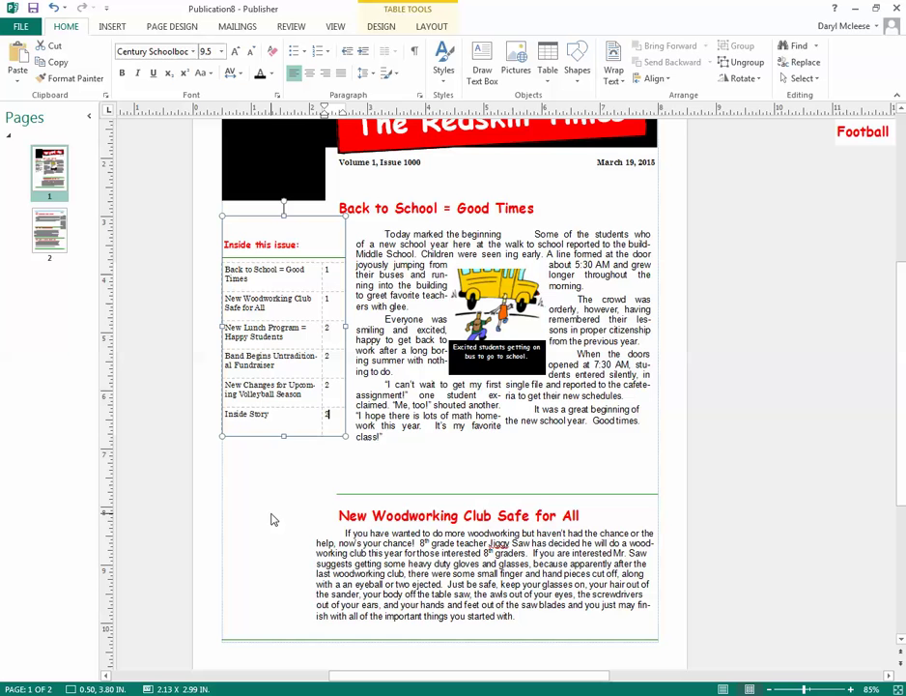
pyautogui.moveTo(477, 494); pyautogui.dragTo(477, 471)
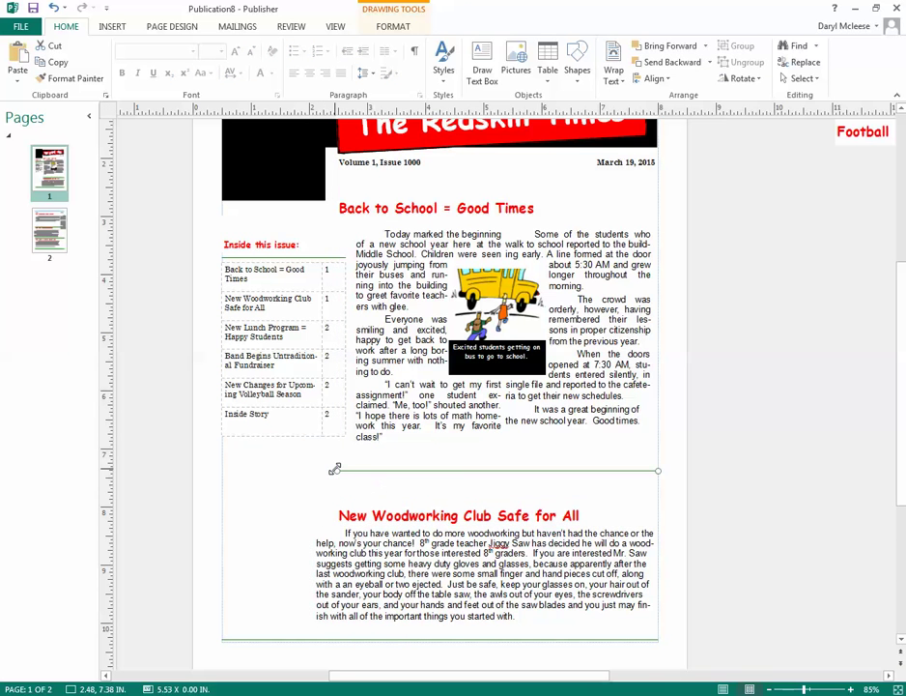
# Extend the green divider line's left end further to the left.
pyautogui.moveTo(337, 468); pyautogui.dragTo(294, 470)
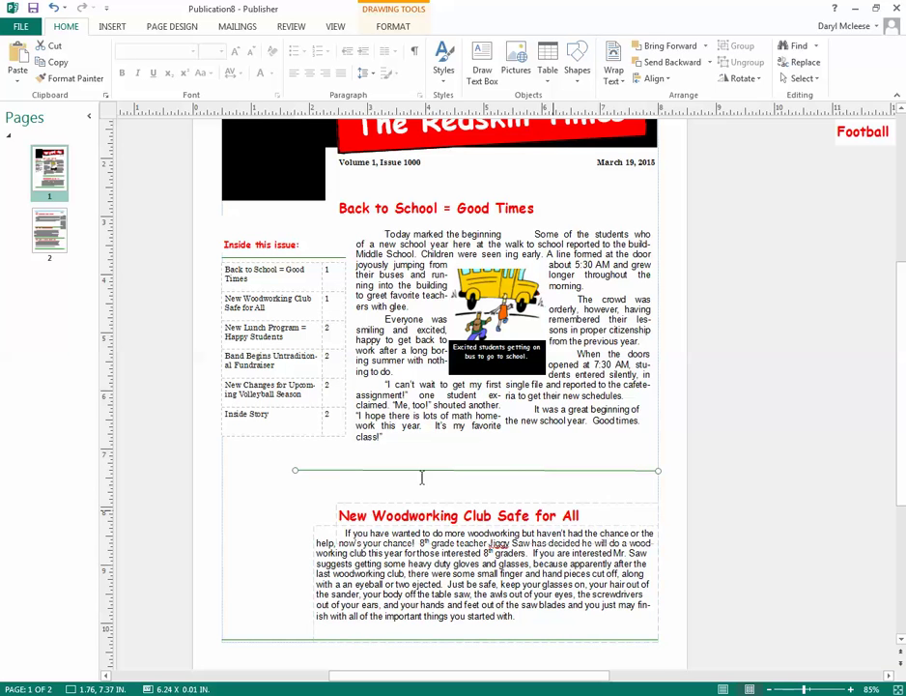
pyautogui.hotkey('ctrl', 'z')
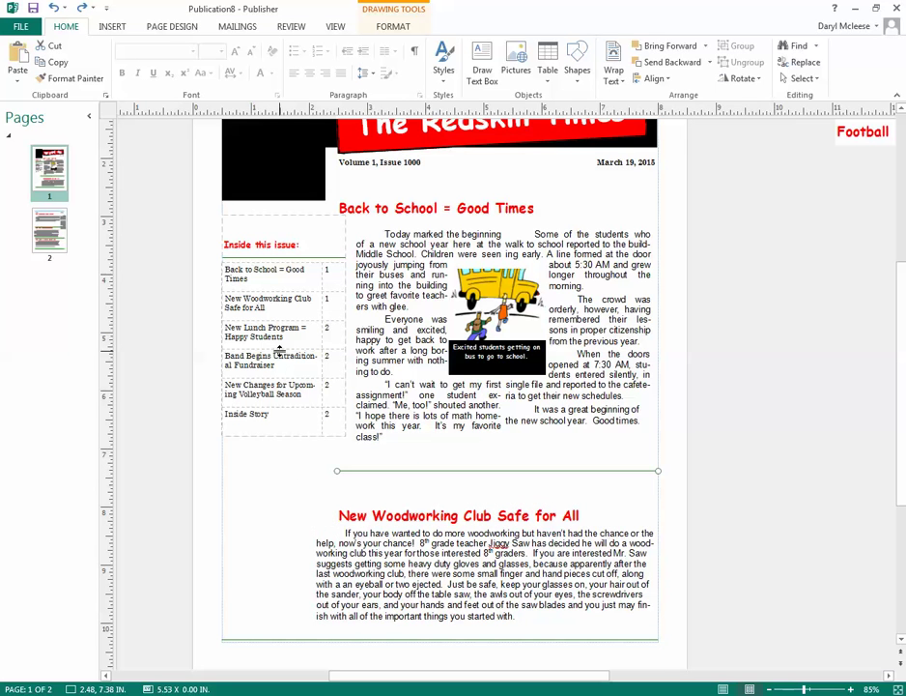
pyautogui.moveTo(295, 471); pyautogui.dragTo(289, 471)
pyautogui.moveTo(530, 553); pyautogui.dragTo(529, 565)
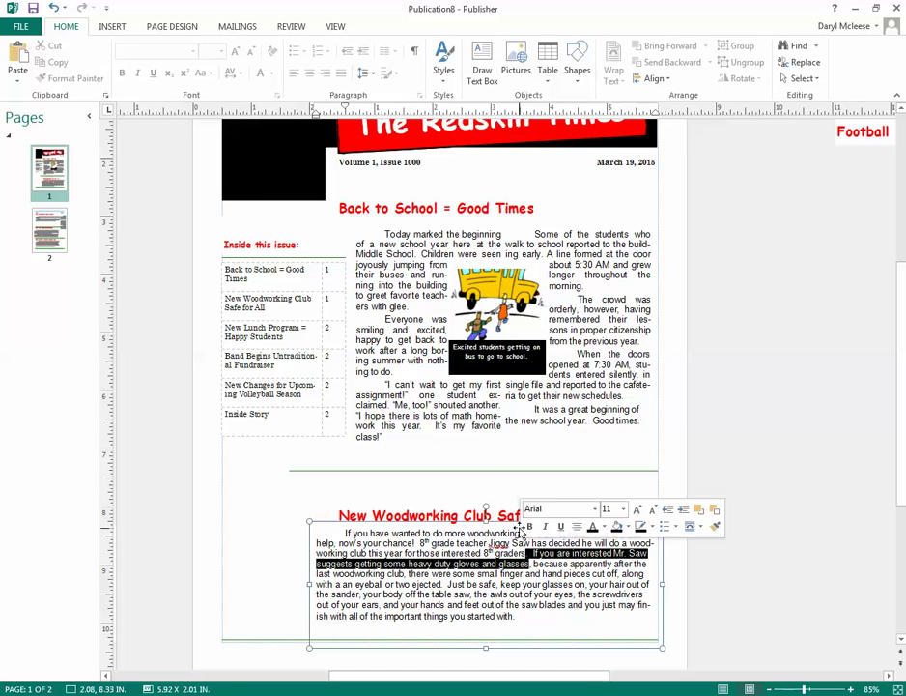
# Raise the Woodworking headline and story, and drag a captioned dove clip art beside the article.
pyautogui.click(472, 510)
pyautogui.moveTo(471, 510); pyautogui.dragTo(473, 486)
pyautogui.click(492, 507)
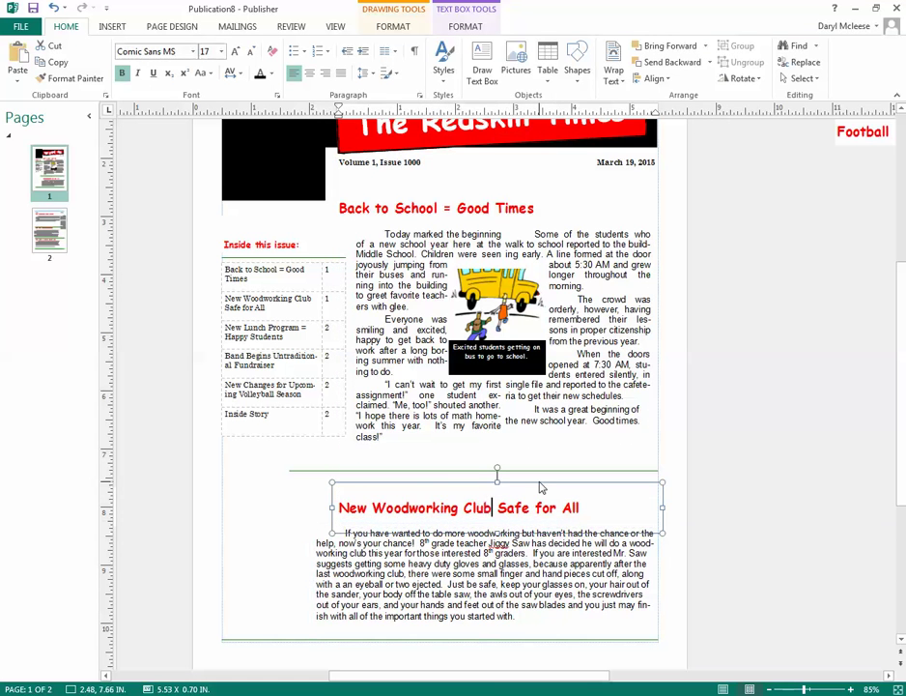
pyautogui.moveTo(563, 480); pyautogui.dragTo(562, 465)
pyautogui.click(569, 563)
pyautogui.click(592, 522)
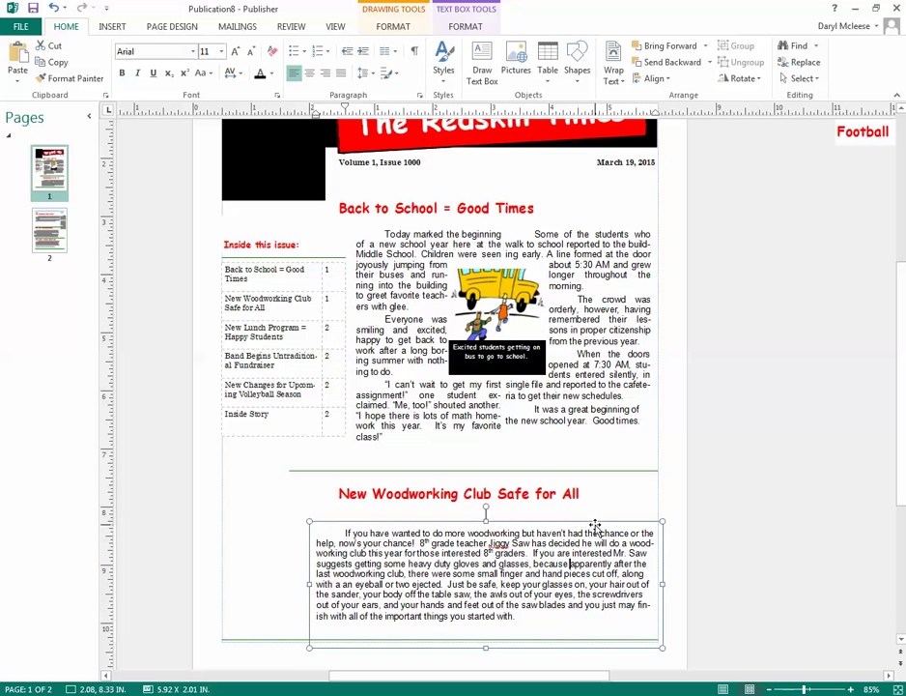
pyautogui.moveTo(592, 522); pyautogui.dragTo(596, 519)
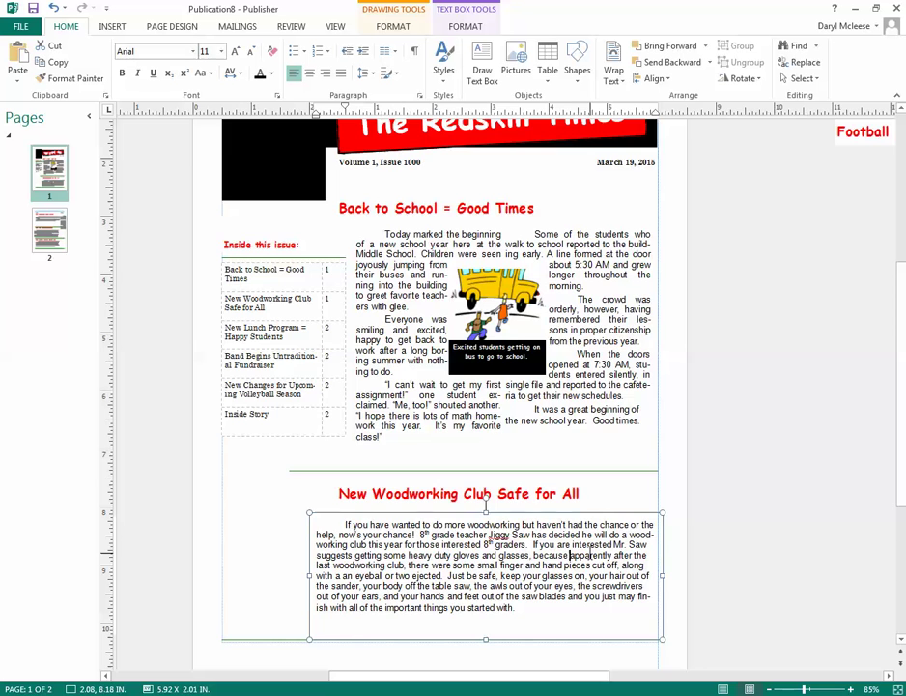
pyautogui.hscroll(-5, 356, 444)
pyautogui.moveTo(268, 381); pyautogui.dragTo(478, 531)
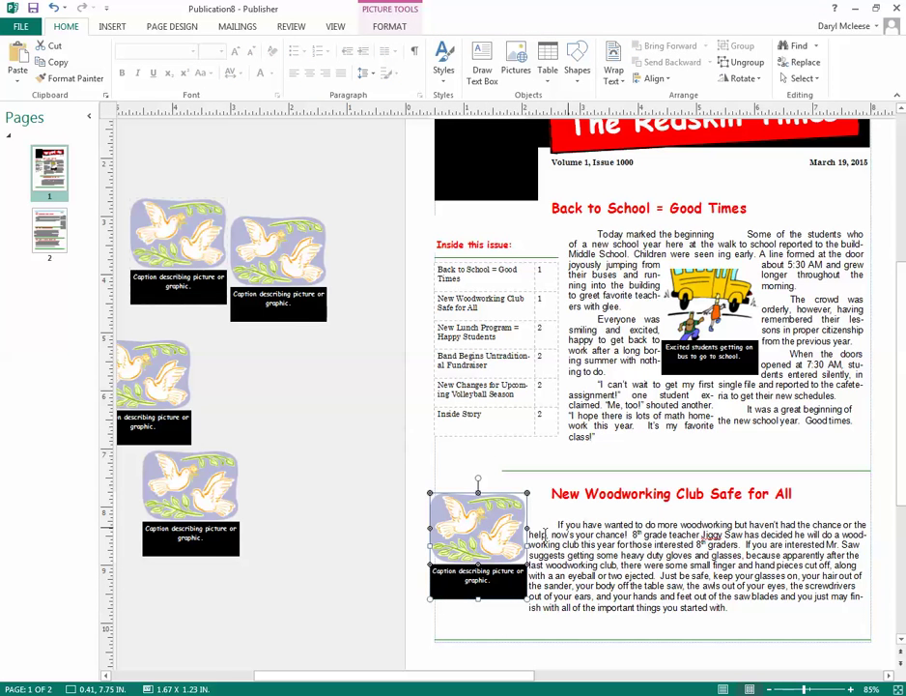
# Replace the Woodworking dove with the Office.com circular 'saw' clip-art photo.
pyautogui.doubleClick(480, 530)
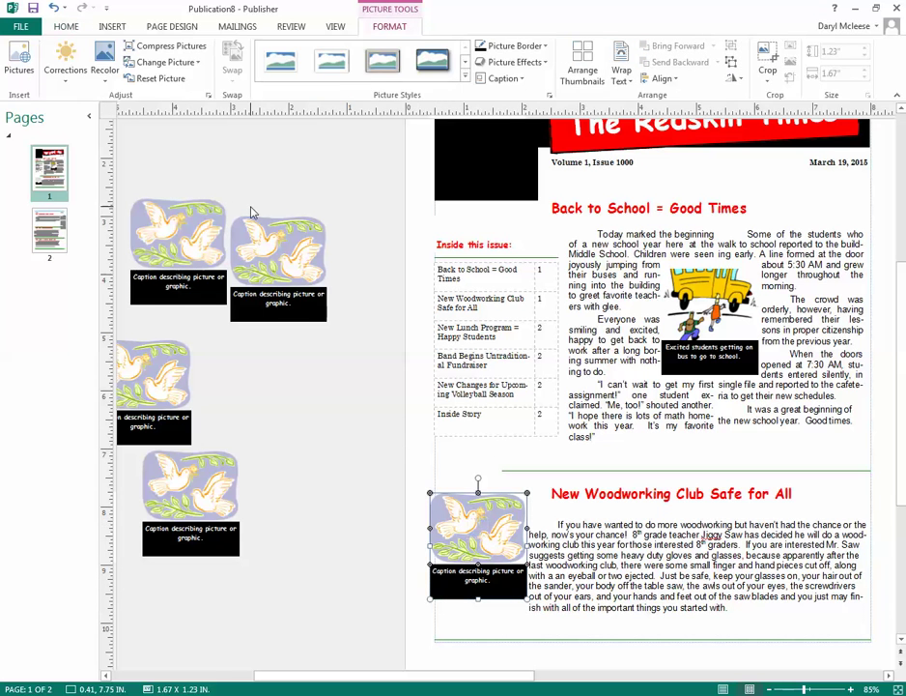
pyautogui.click(157, 62)
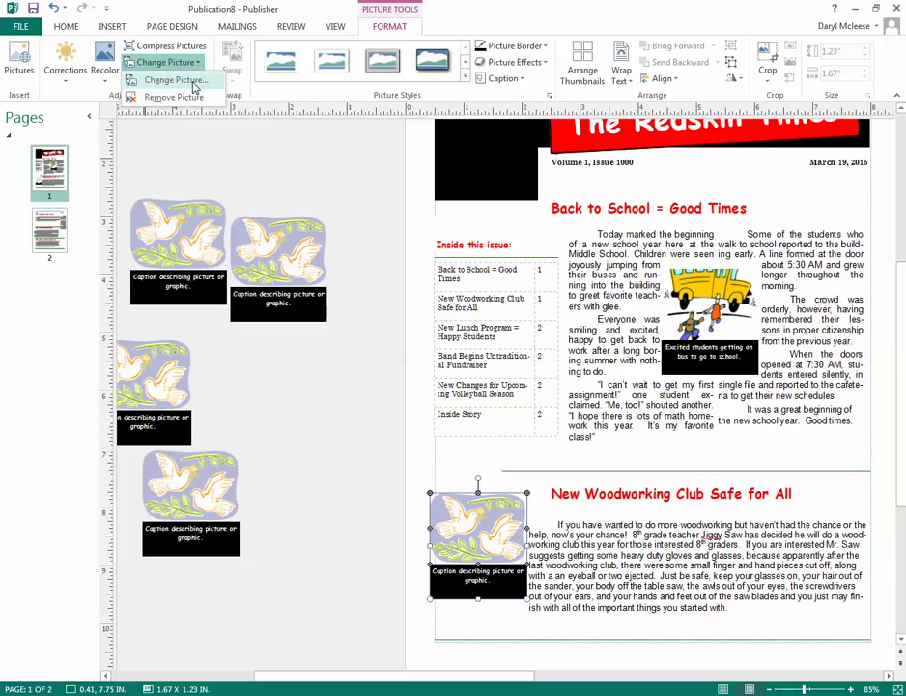
pyautogui.click(174, 80)
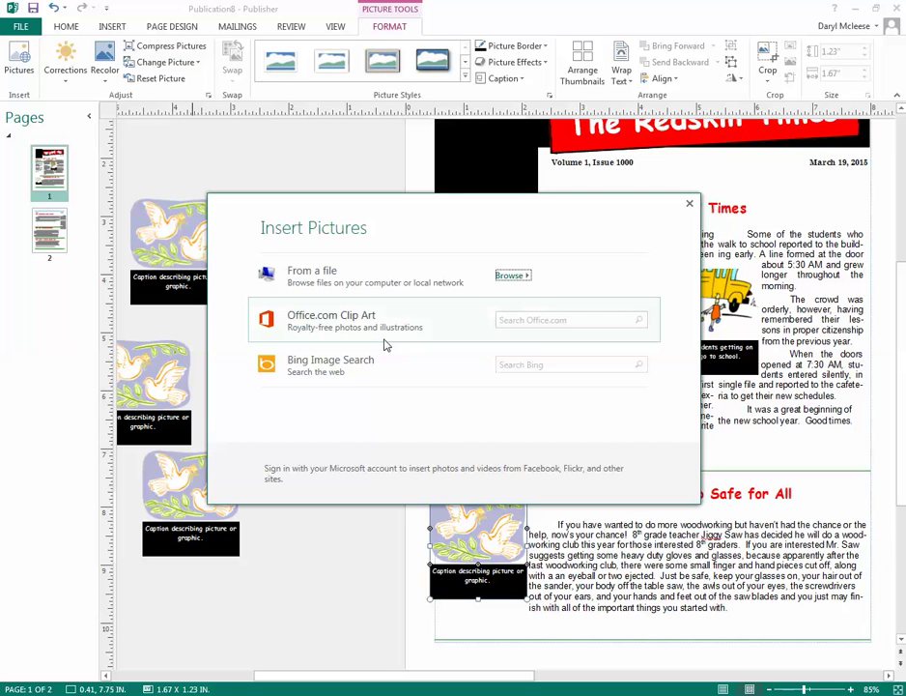
pyautogui.click(543, 321)
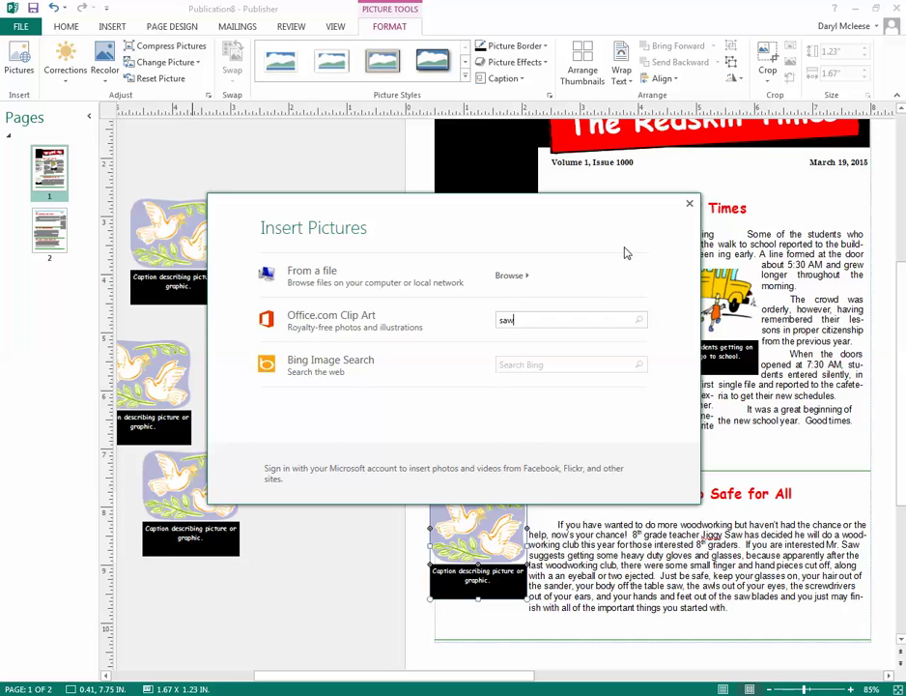
pyautogui.write('saw')
pyautogui.press('Return')
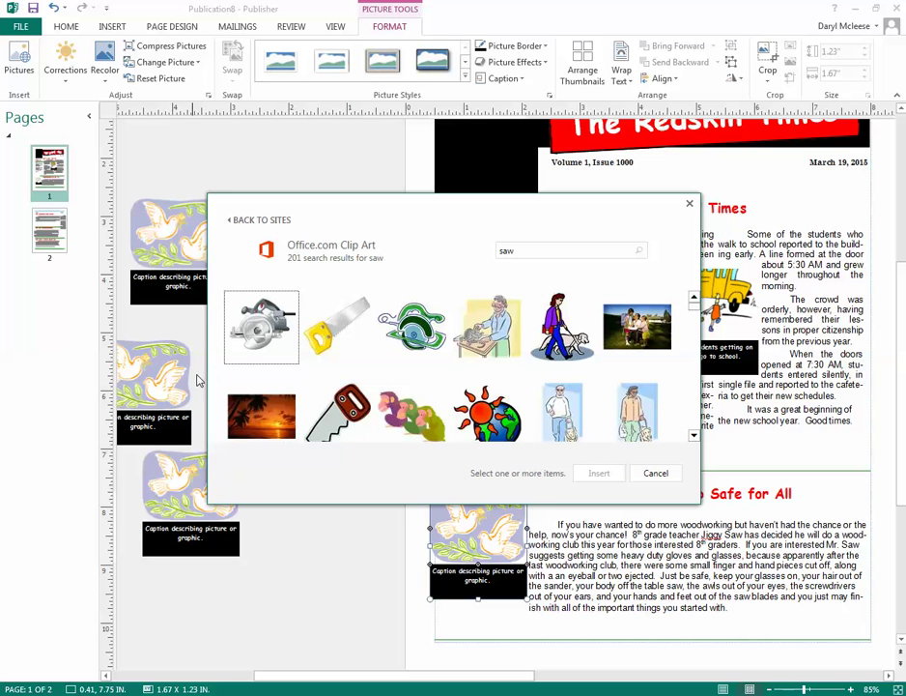
pyautogui.scroll(-1, 430, 425)
pyautogui.scroll(-3, 438, 428)
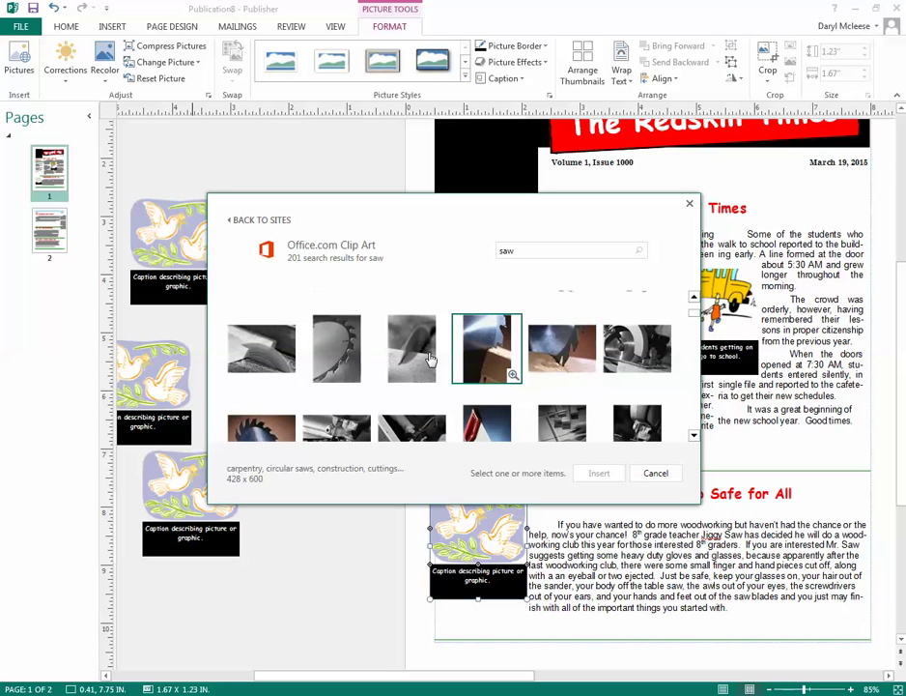
pyautogui.click(538, 352)
pyautogui.click(598, 474)
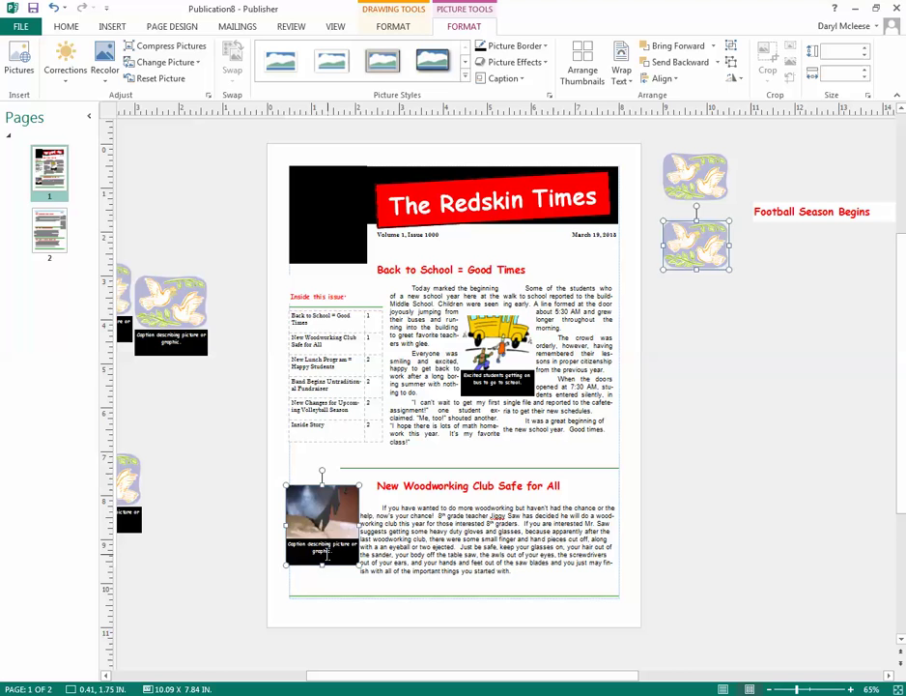
# Clear the placeholder caption under the saw photo and caption it 'Don't cut off your hand!'.
pyautogui.click(332, 552)
pyautogui.tripleClick(336, 553)
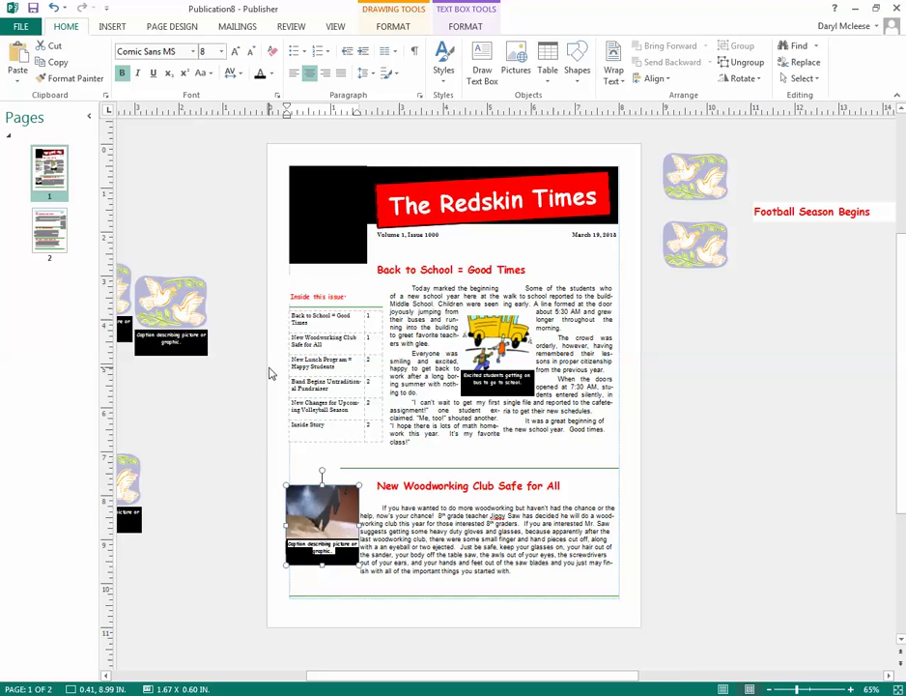
pyautogui.press('Delete')
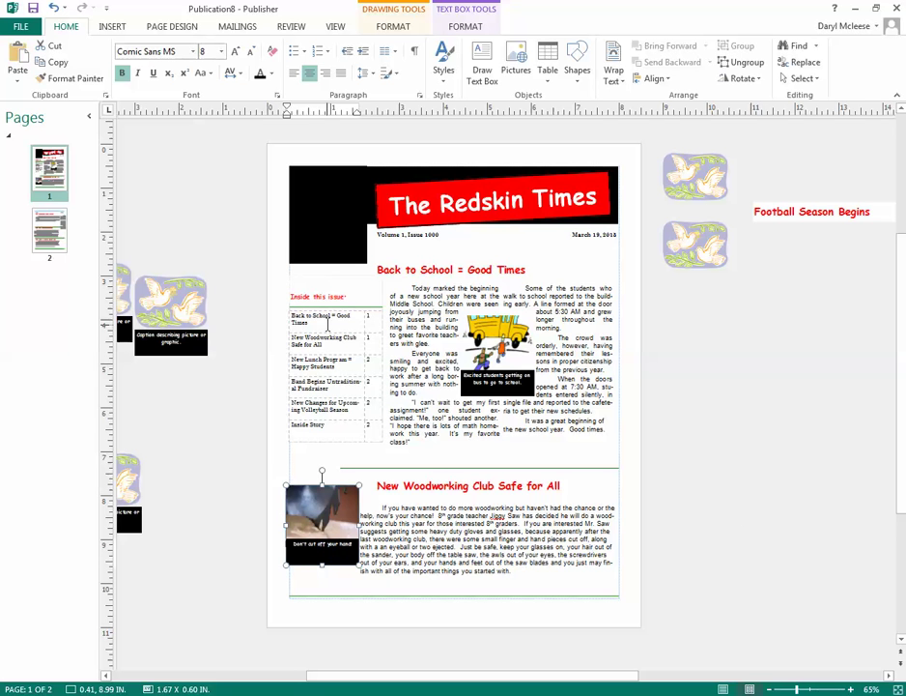
pyautogui.click(698, 586)
pyautogui.scroll(2, 691, 589)
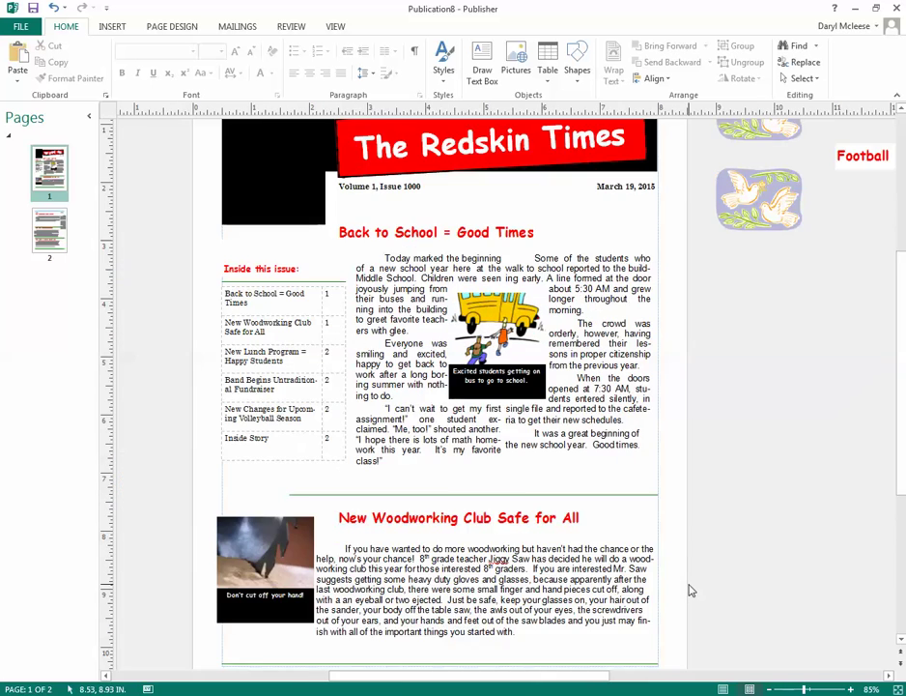
# Nudge the Woodworking story text up beside the saw picture, then go to page 2.
pyautogui.scroll(-2, 688, 591)
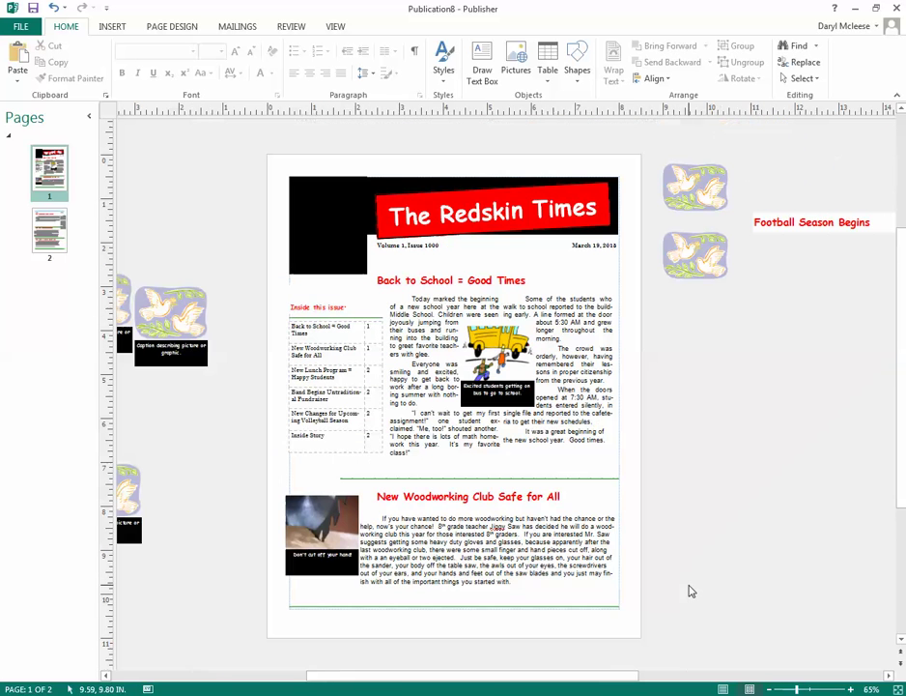
pyautogui.click(565, 519)
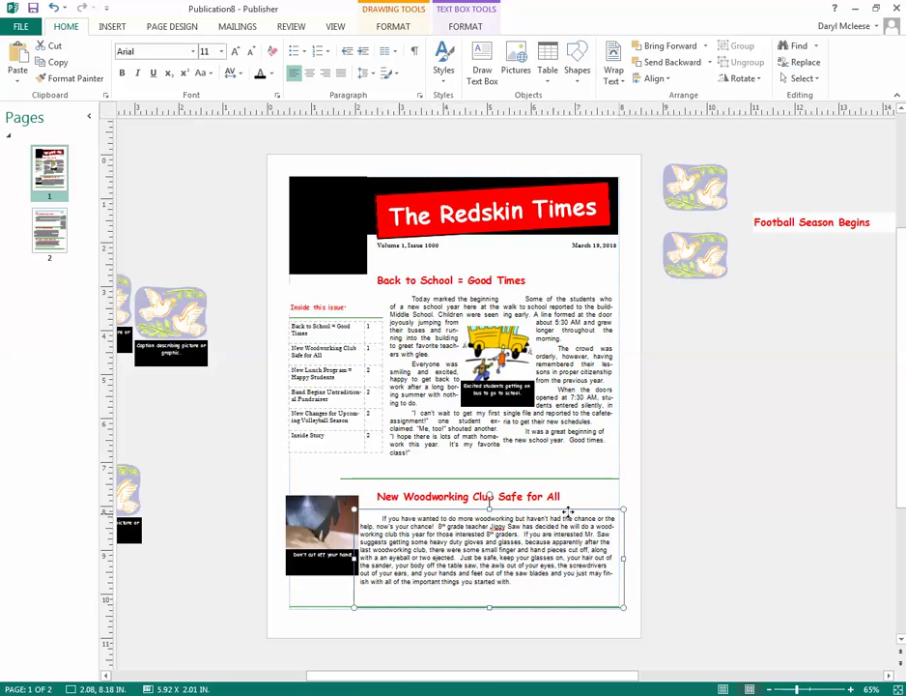
pyautogui.moveTo(570, 514); pyautogui.dragTo(575, 501)
pyautogui.click(769, 503)
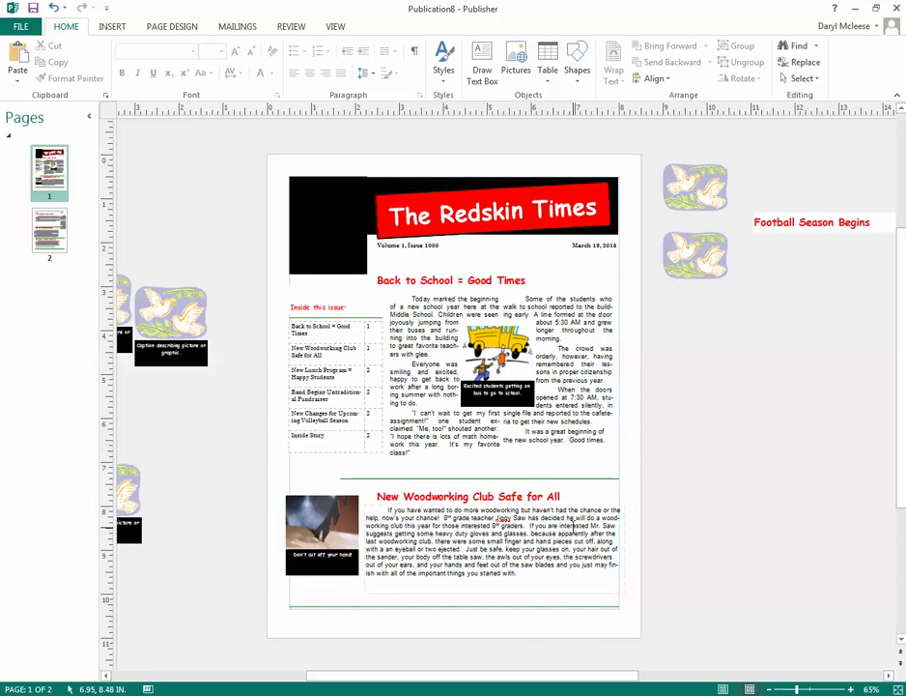
pyautogui.click(576, 510)
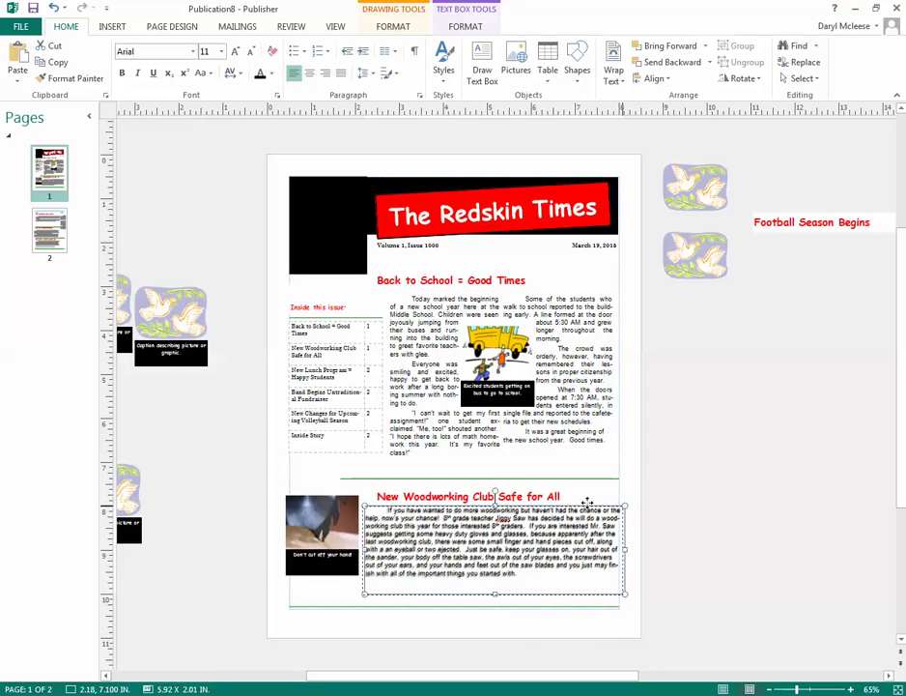
pyautogui.click(756, 496)
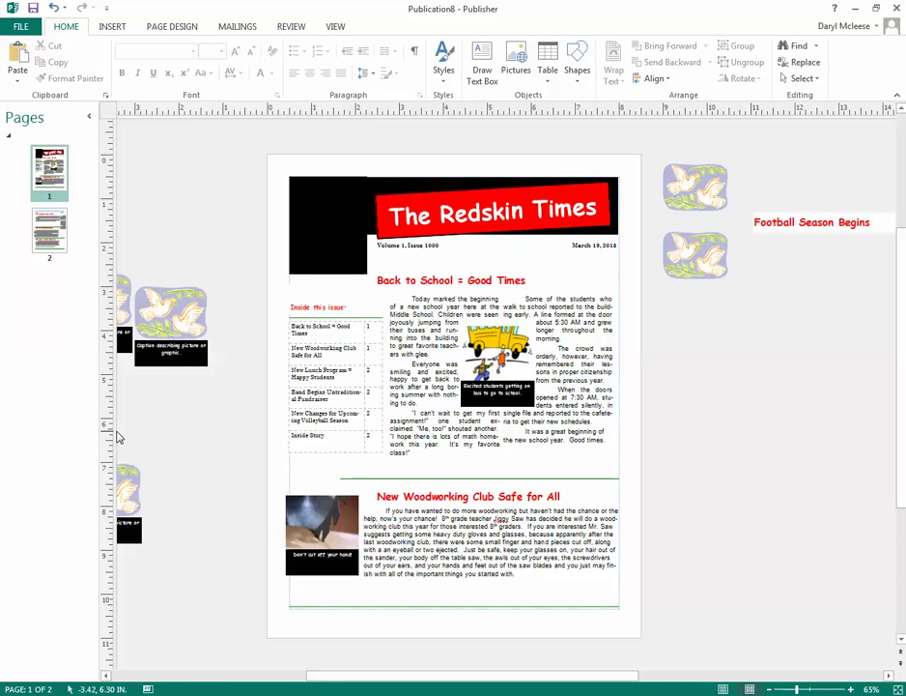
pyautogui.click(52, 231)
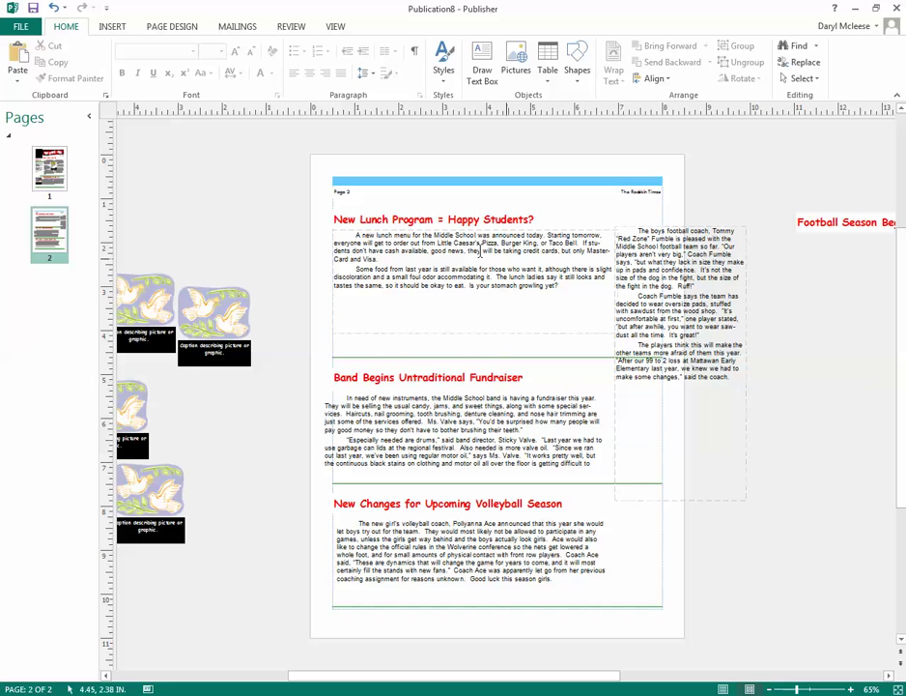
# Move the New Lunch Program headline up and tighten its box width.
pyautogui.click(459, 215)
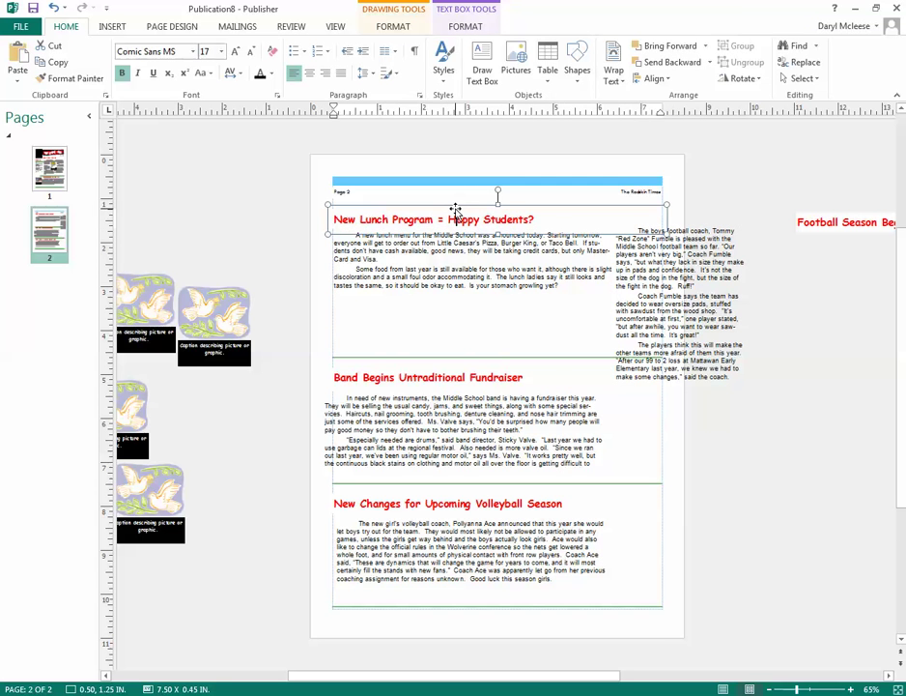
pyautogui.moveTo(455, 209); pyautogui.dragTo(455, 199)
pyautogui.moveTo(667, 223); pyautogui.dragTo(572, 219)
# Narrow the lunch story box to about 5.40 in and raise it under the headline.
pyautogui.click(569, 309)
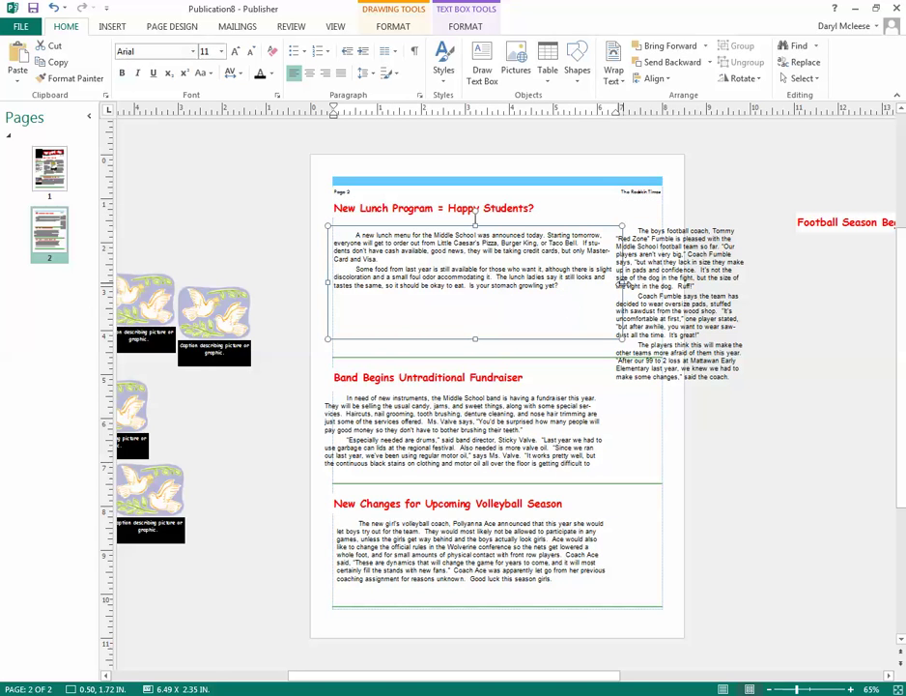
pyautogui.moveTo(623, 281); pyautogui.dragTo(571, 282)
pyautogui.press('Escape')
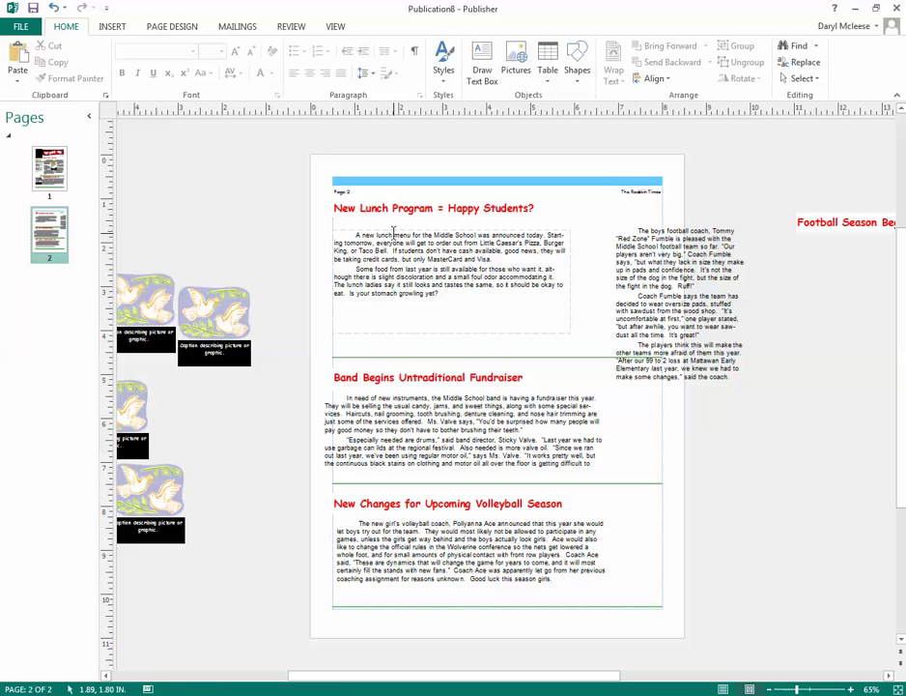
pyautogui.moveTo(394, 232)
pyautogui.mouseDown()
pyautogui.moveTo(392, 208)
pyautogui.moveTo(394, 221)
pyautogui.mouseUp()
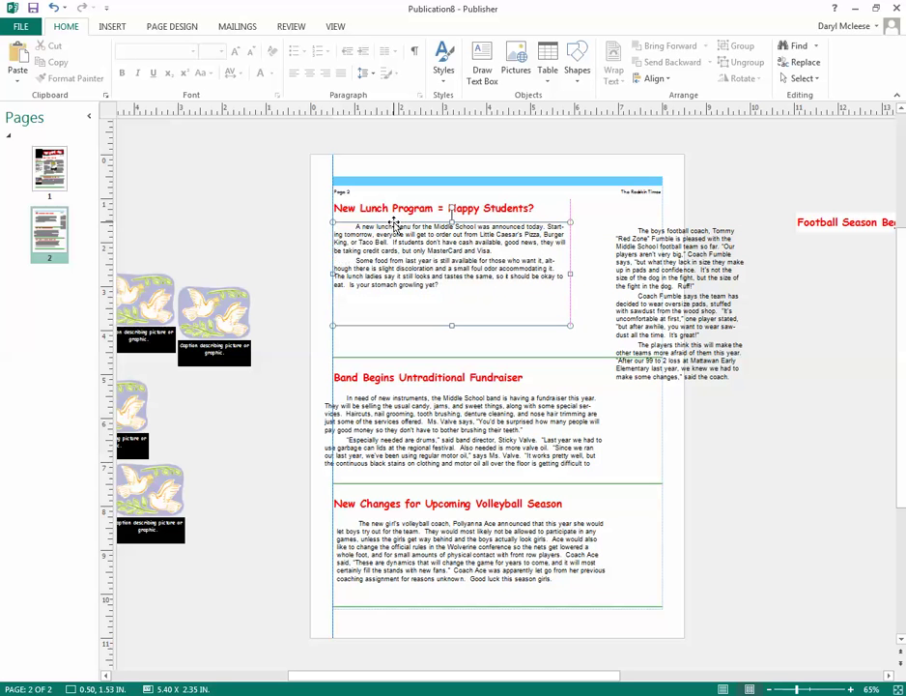
# Drag the captioned dove picture group into the New Lunch Program story.
pyautogui.click(218, 290)
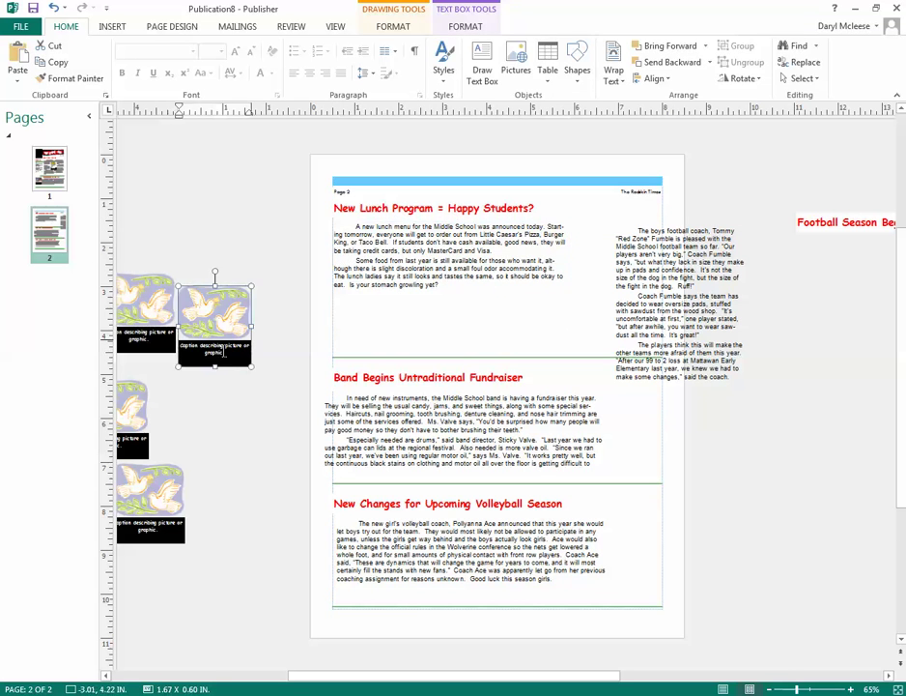
pyautogui.click(221, 290)
pyautogui.moveTo(239, 303); pyautogui.dragTo(484, 256)
# Replace the dove with pizza slice clip art found by a 'pizza' search.
pyautogui.doubleClick(464, 272)
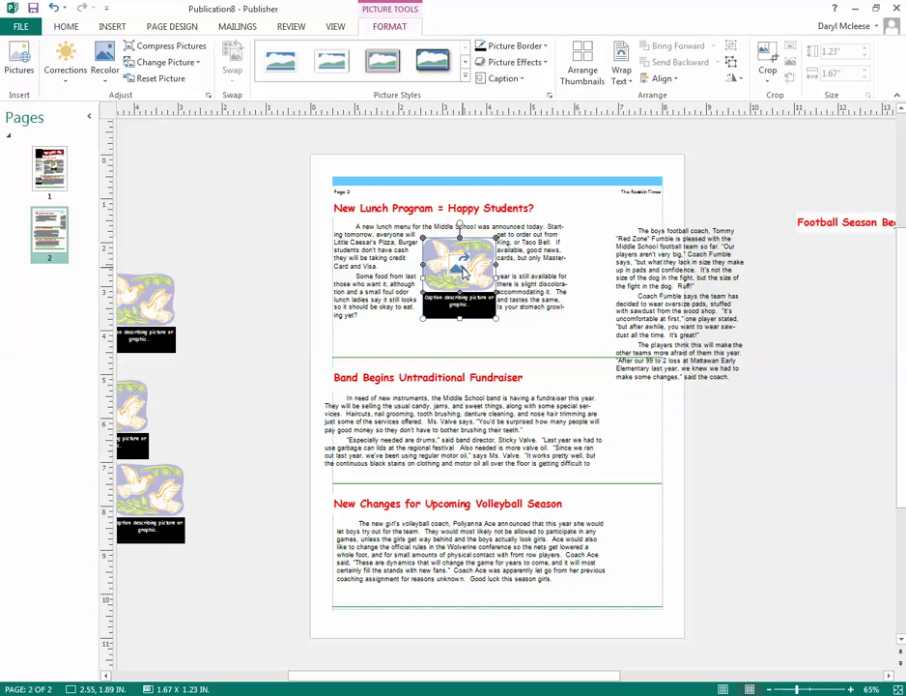
pyautogui.click(164, 62)
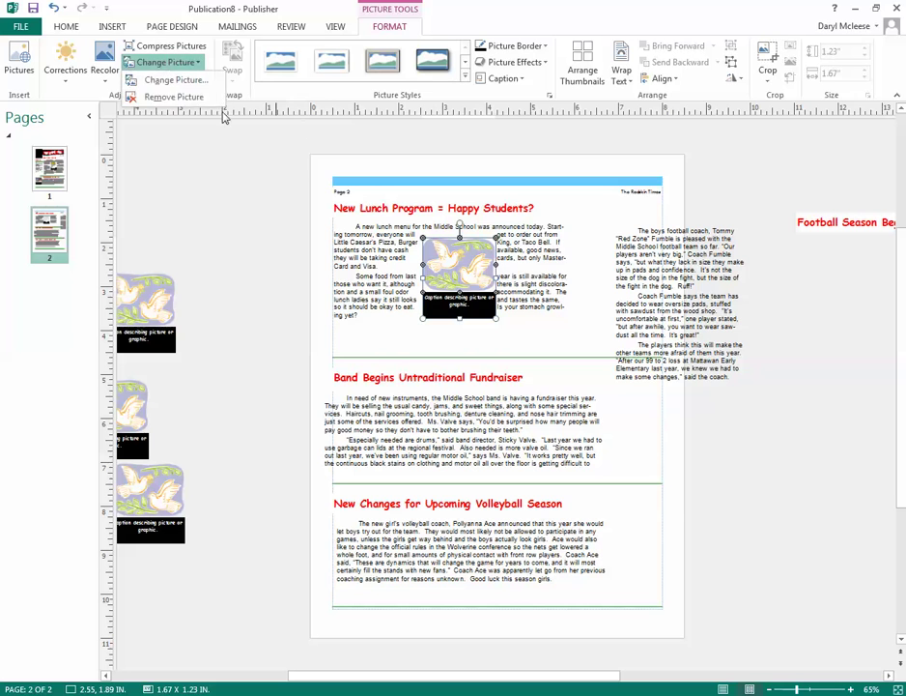
pyautogui.click(176, 80)
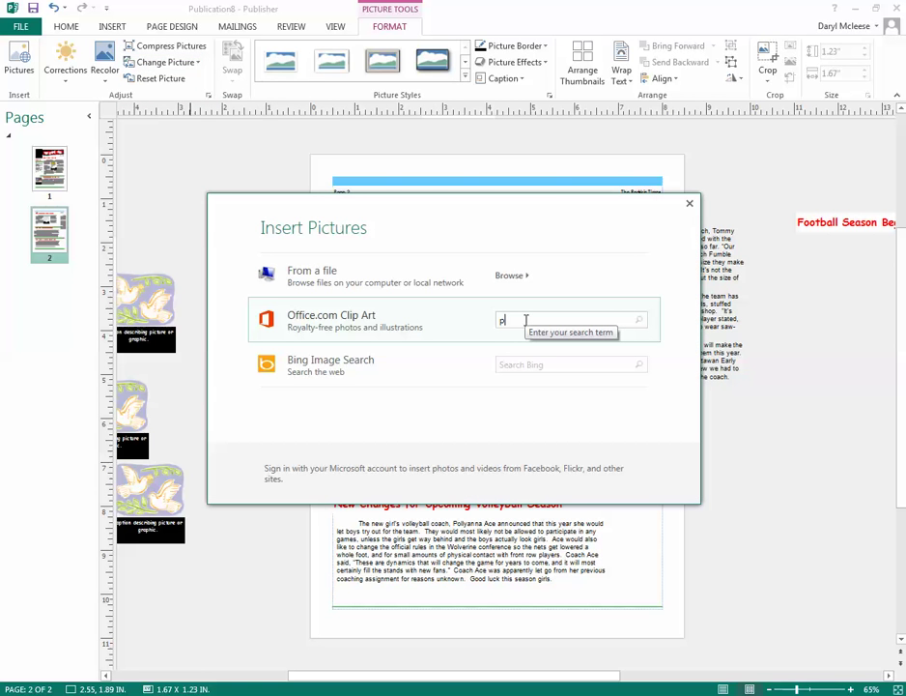
pyautogui.write('pizza')
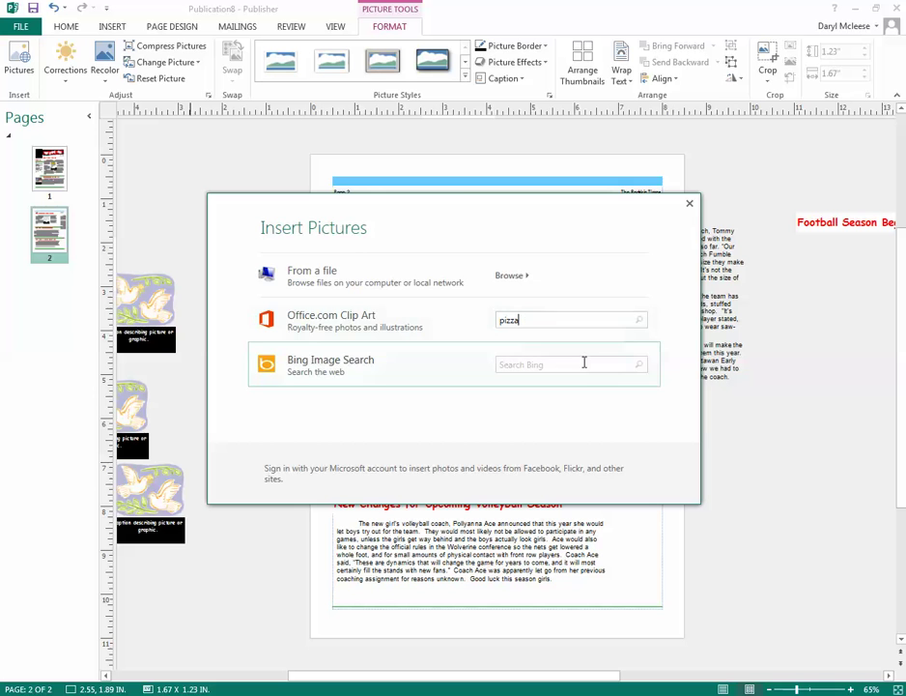
pyautogui.press('Return')
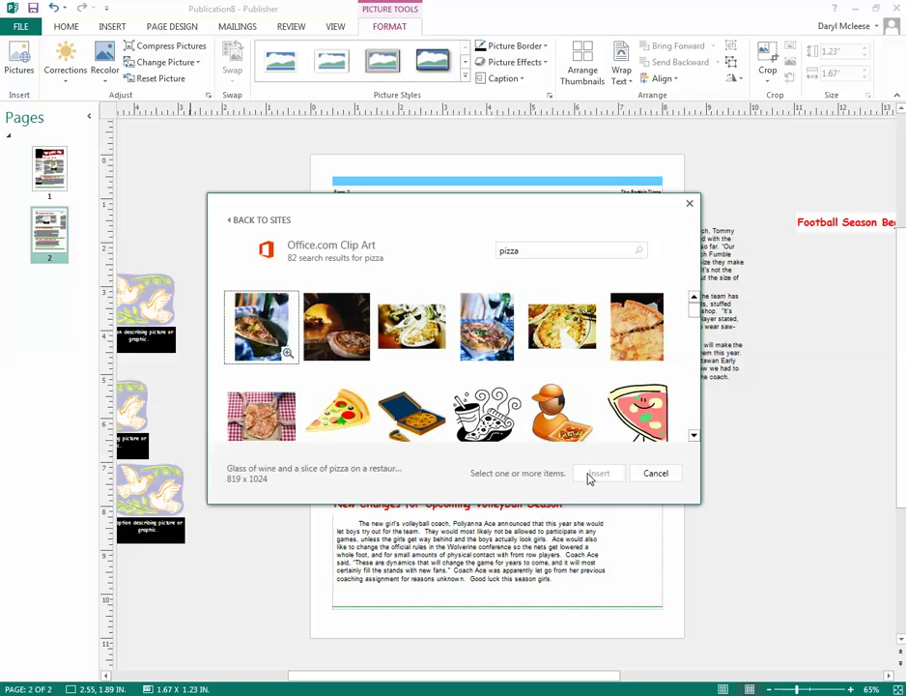
pyautogui.scroll(-2, 338, 411)
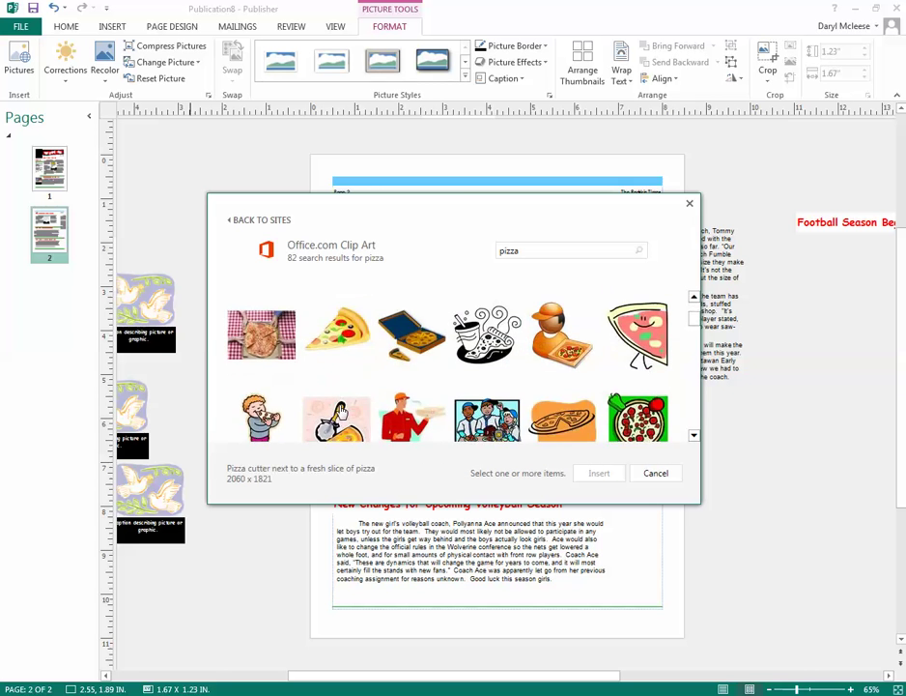
pyautogui.scroll(1, 343, 388)
pyautogui.click(340, 368)
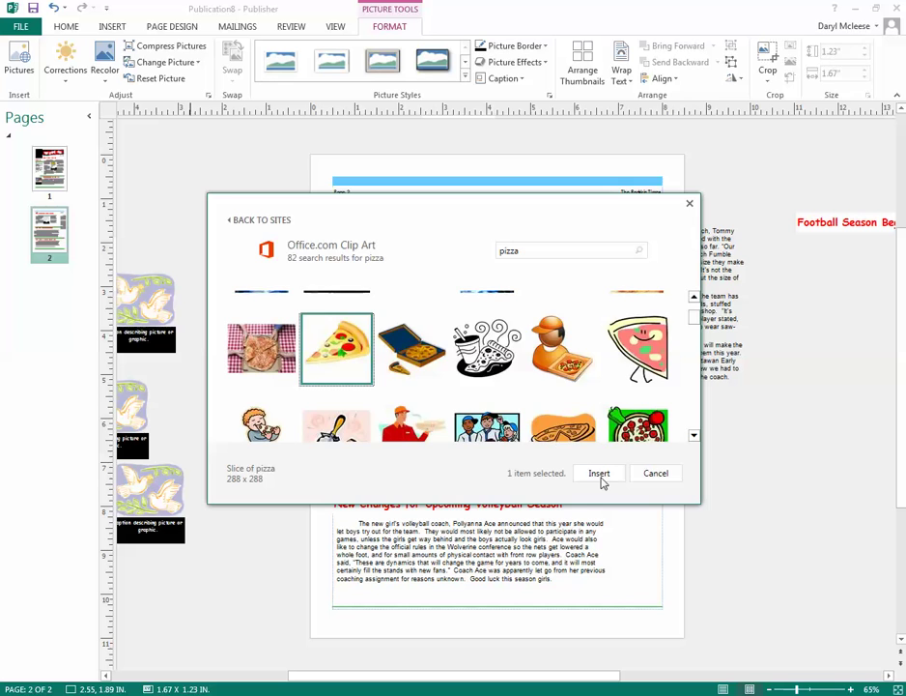
pyautogui.click(601, 477)
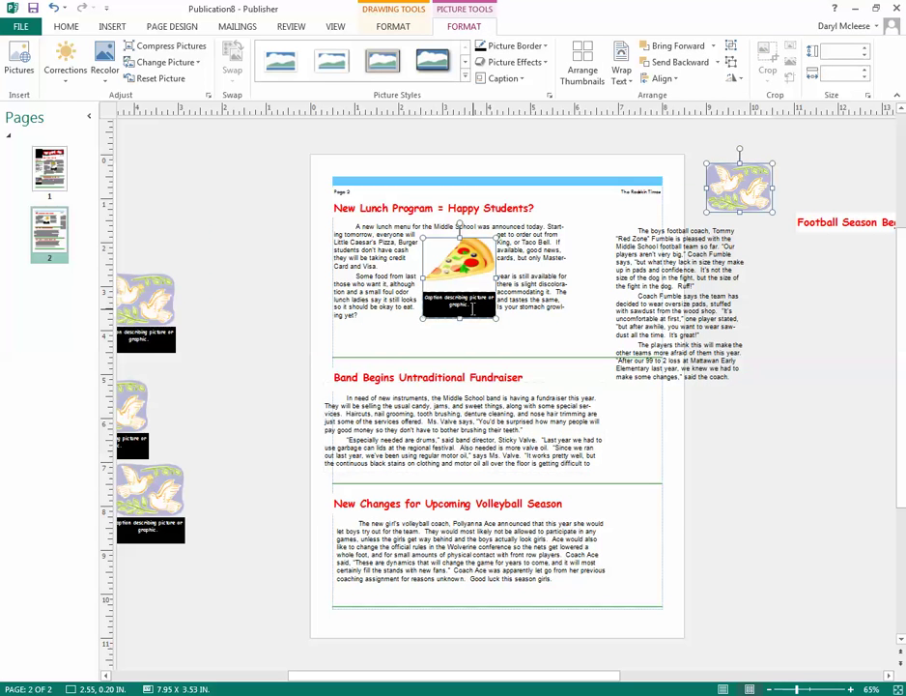
# Edit the caption to read "Don't eat pizza every day!".
pyautogui.click(432, 293)
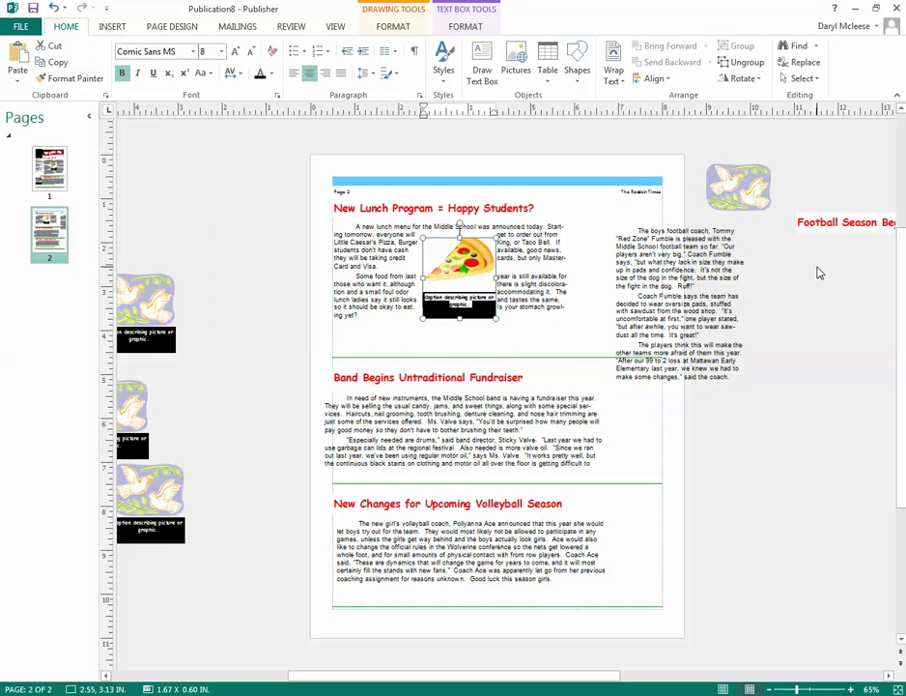
pyautogui.write('Be')
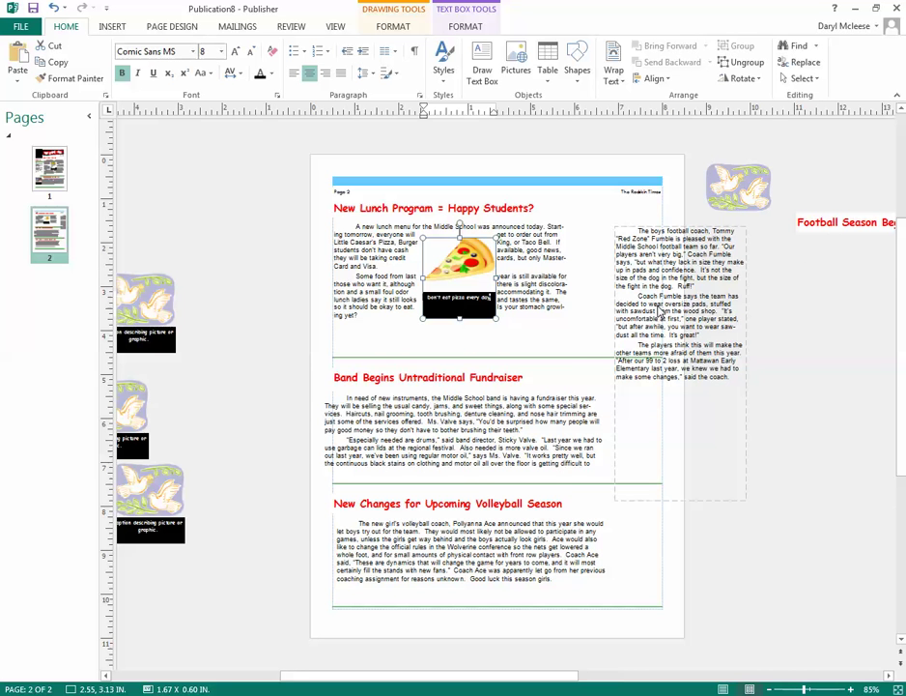
pyautogui.scroll(2, 655, 315)
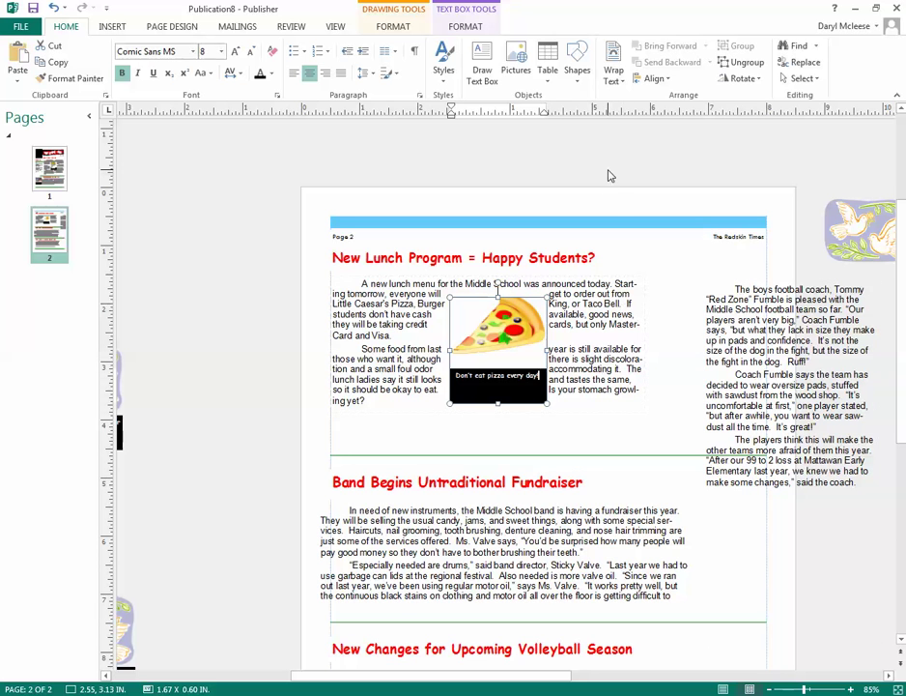
pyautogui.write('!')
pyautogui.click(525, 329)
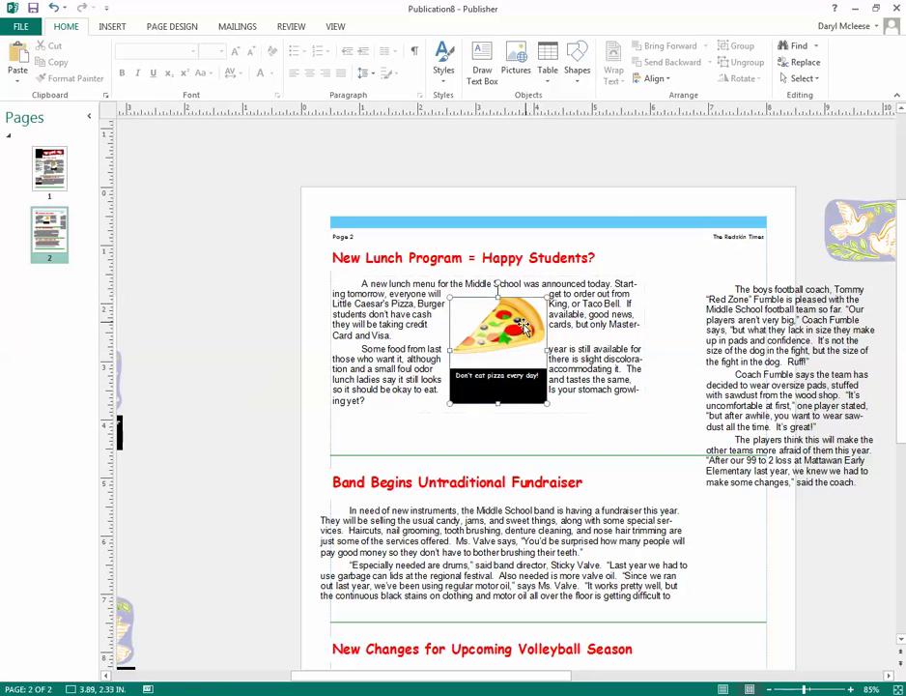
# Nudge the pizza picture left, then shorten the green divider to 5.45" and raise it.
pyautogui.moveTo(525, 329); pyautogui.dragTo(514, 333)
pyautogui.click(364, 398)
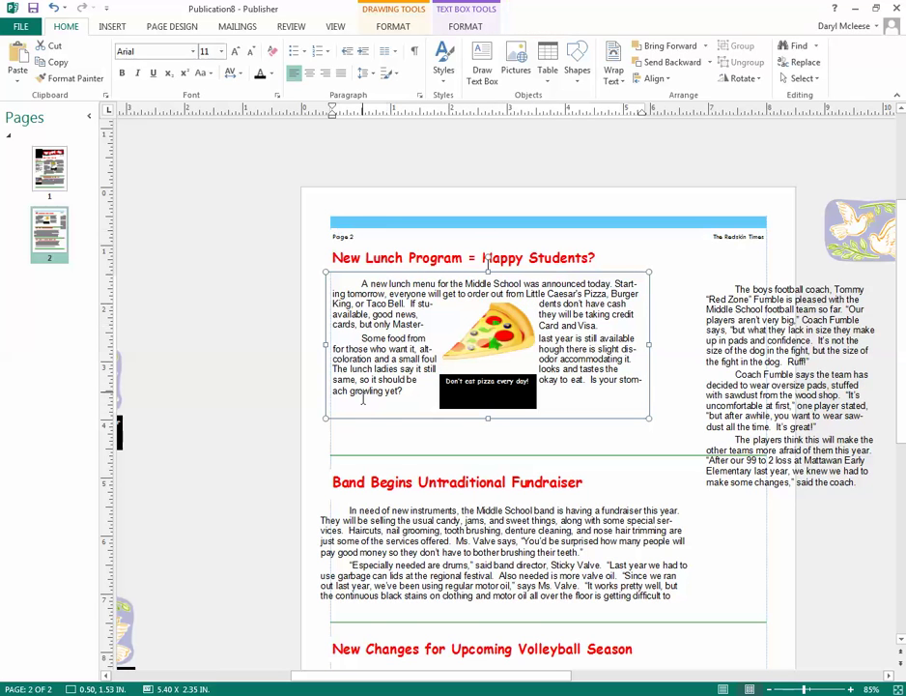
pyautogui.click(356, 417)
pyautogui.scroll(-2, 391, 423)
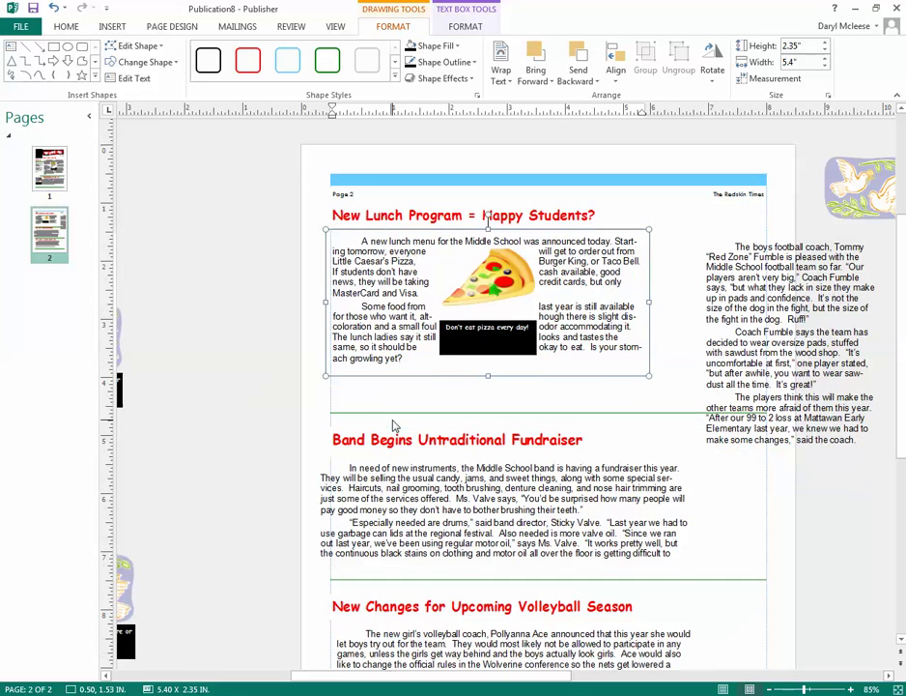
pyautogui.click(657, 414)
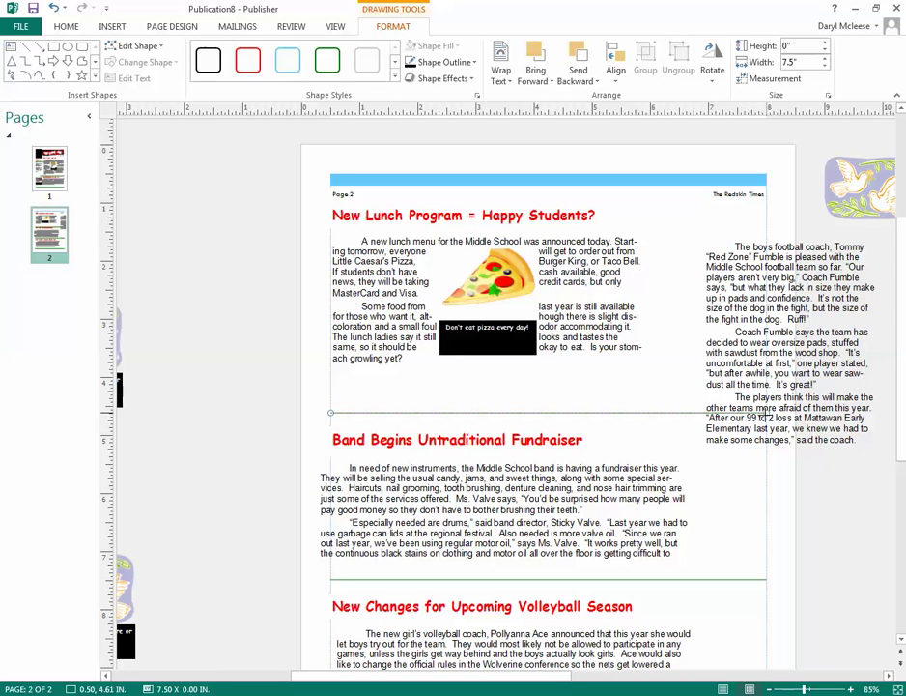
pyautogui.moveTo(646, 415); pyautogui.dragTo(647, 414)
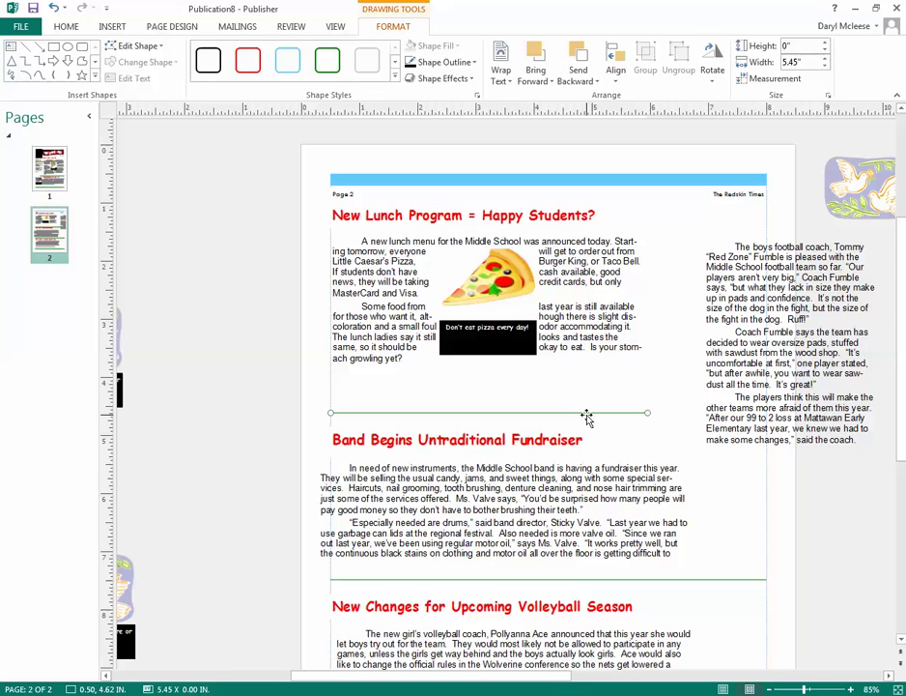
pyautogui.moveTo(587, 414); pyautogui.dragTo(590, 381)
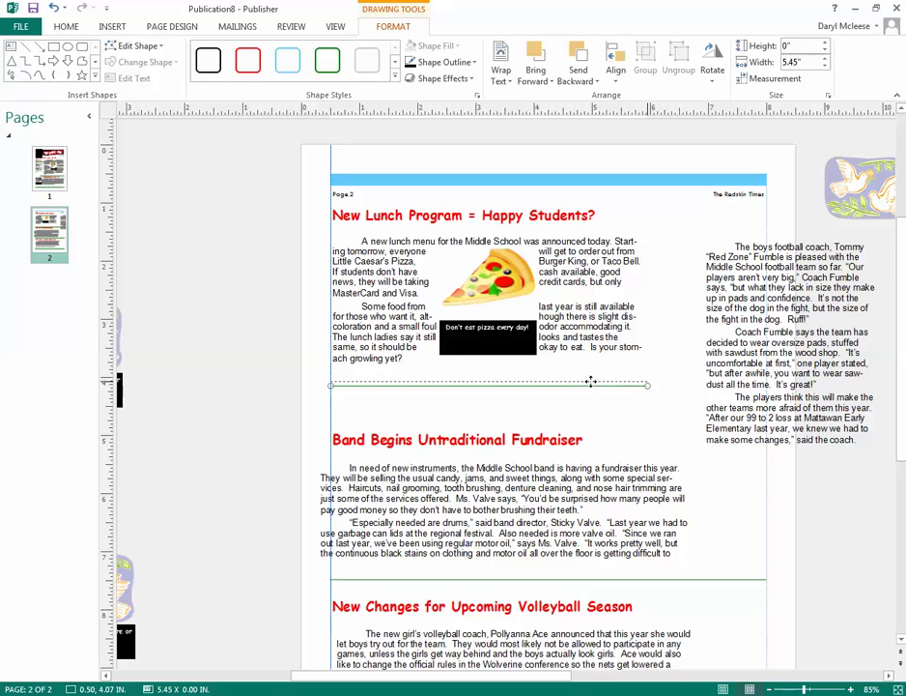
# Move the Band Begins Untraditional Fundraiser heading up and narrow its box.
pyautogui.click(596, 422)
pyautogui.moveTo(538, 428); pyautogui.dragTo(538, 384)
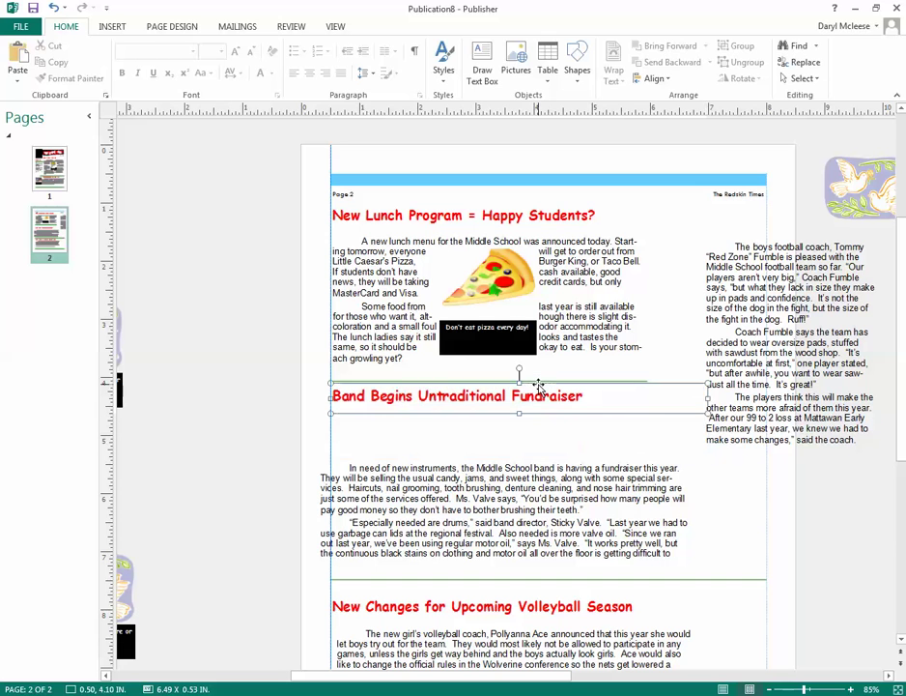
pyautogui.moveTo(667, 397); pyautogui.dragTo(646, 396)
# Move the band story up beneath its heading and narrow it to 5.38 in.
pyautogui.click(608, 477)
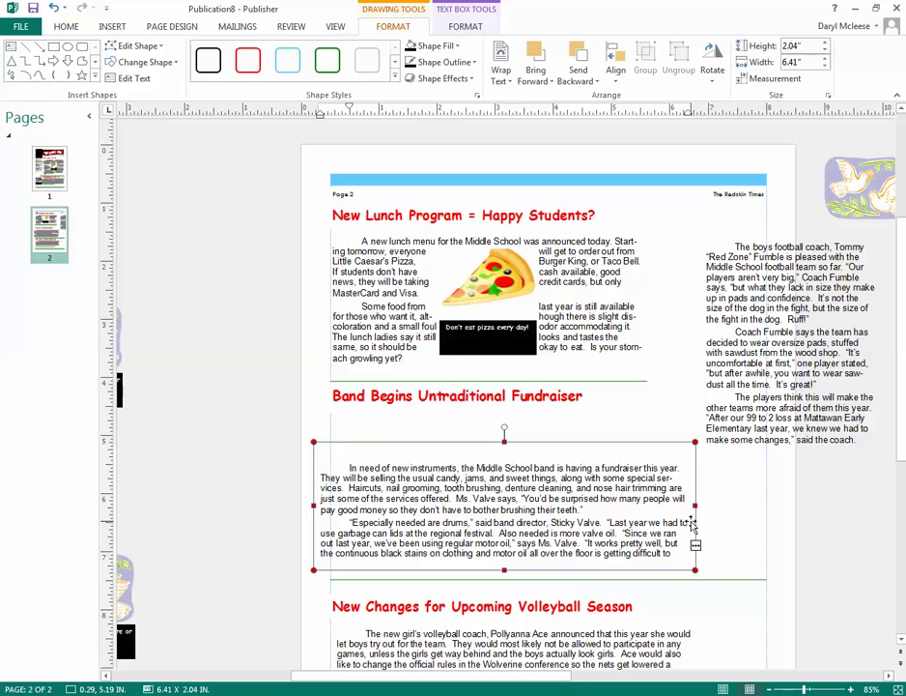
pyautogui.moveTo(691, 501); pyautogui.dragTo(644, 501)
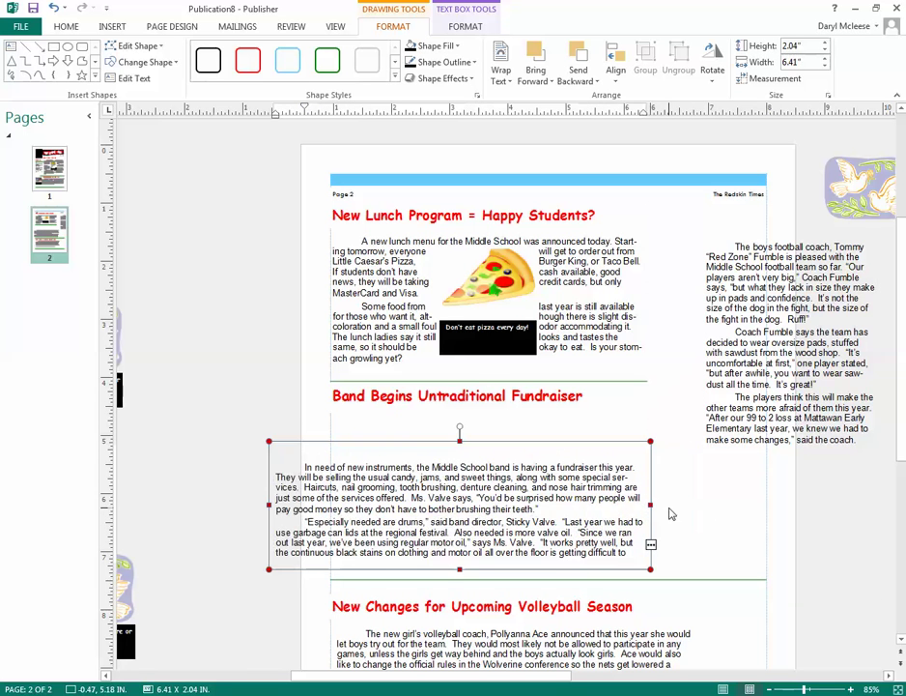
pyautogui.moveTo(600, 447); pyautogui.dragTo(667, 419)
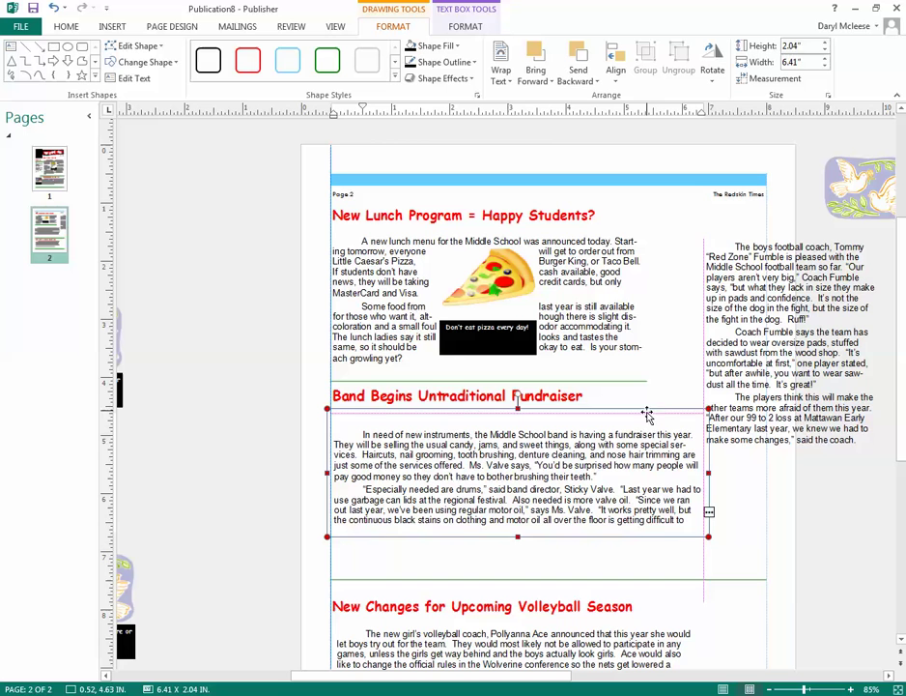
pyautogui.moveTo(706, 473); pyautogui.dragTo(650, 473)
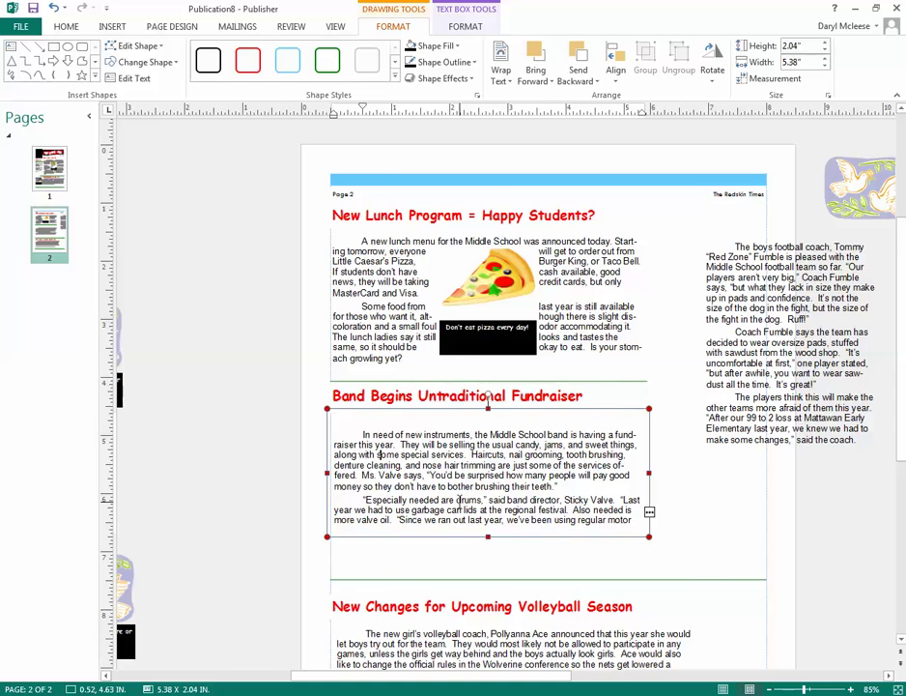
pyautogui.scroll(-2, 464, 491)
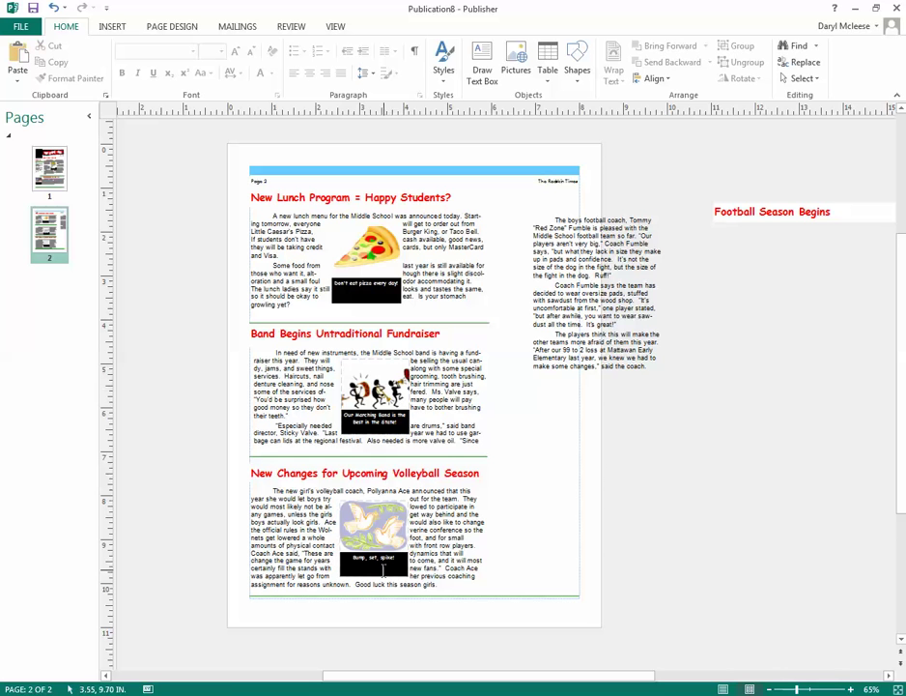
# Select the volleyball article's dove picture and search clip art for 'volleyball'.
pyautogui.click(375, 525)
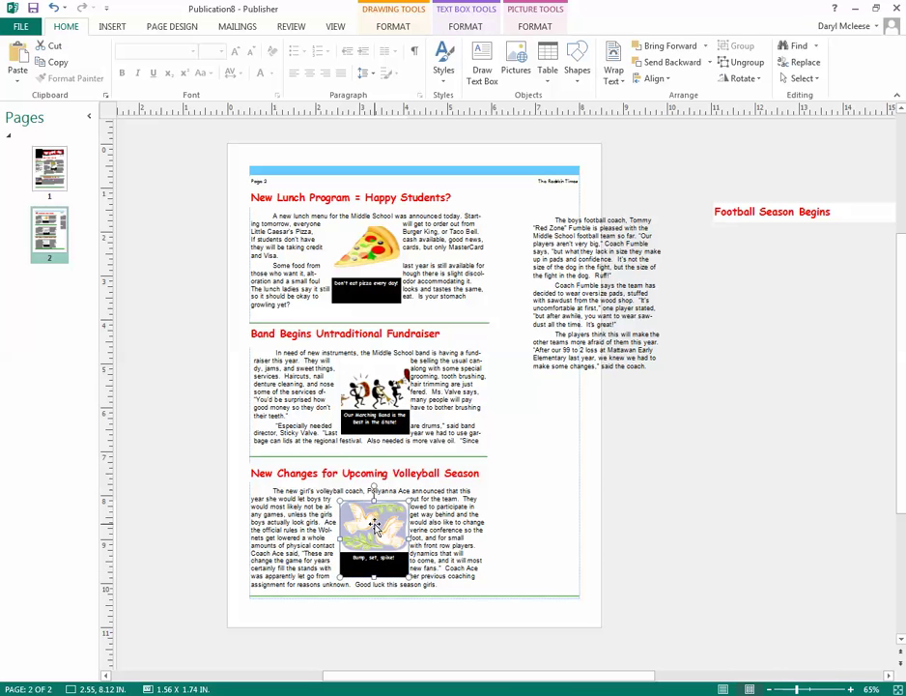
pyautogui.click(377, 531)
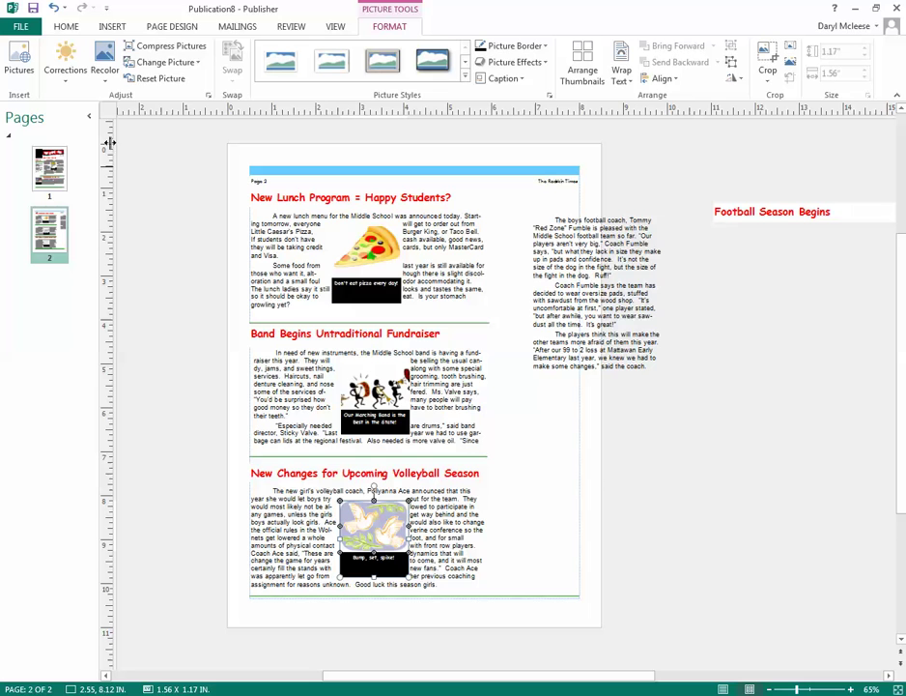
pyautogui.click(166, 61)
pyautogui.click(162, 79)
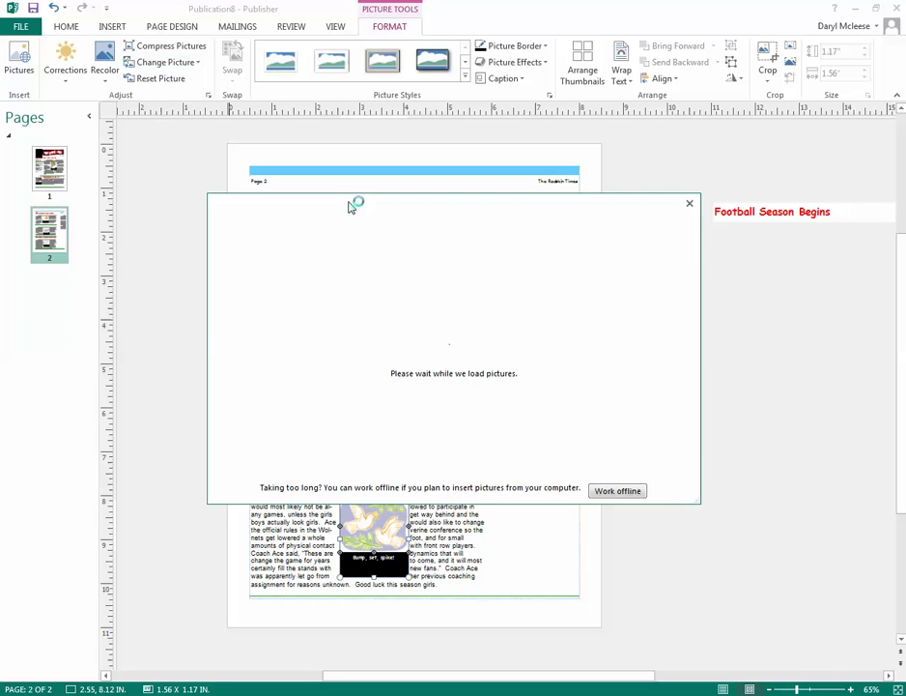
pyautogui.click(525, 321)
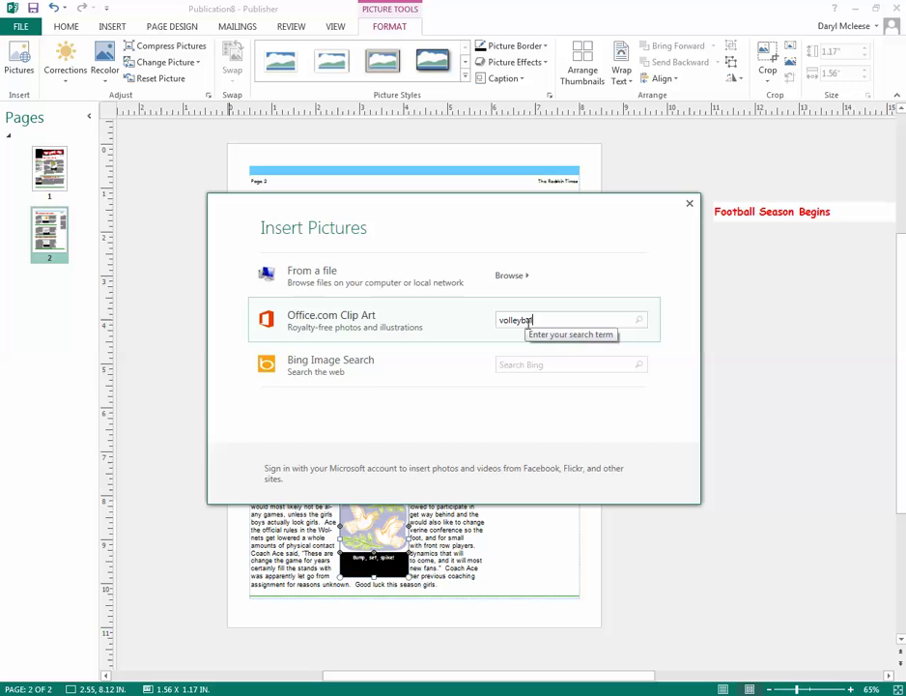
pyautogui.write('volleyball')
pyautogui.press('Return')
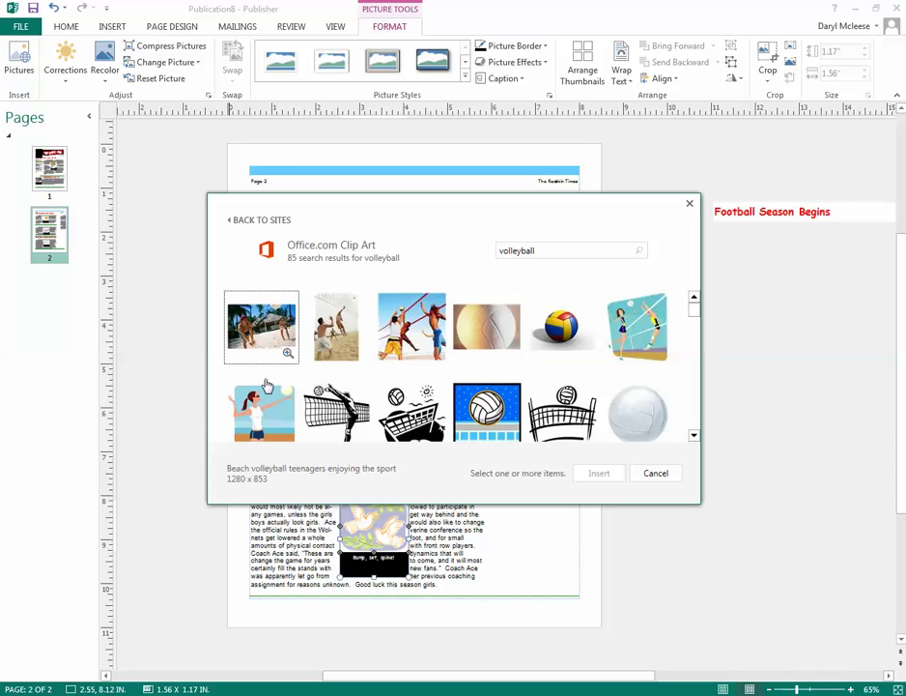
# Insert the female volleyball player clip art in place of the doves.
pyautogui.scroll(-1, 306, 369)
pyautogui.click(336, 382)
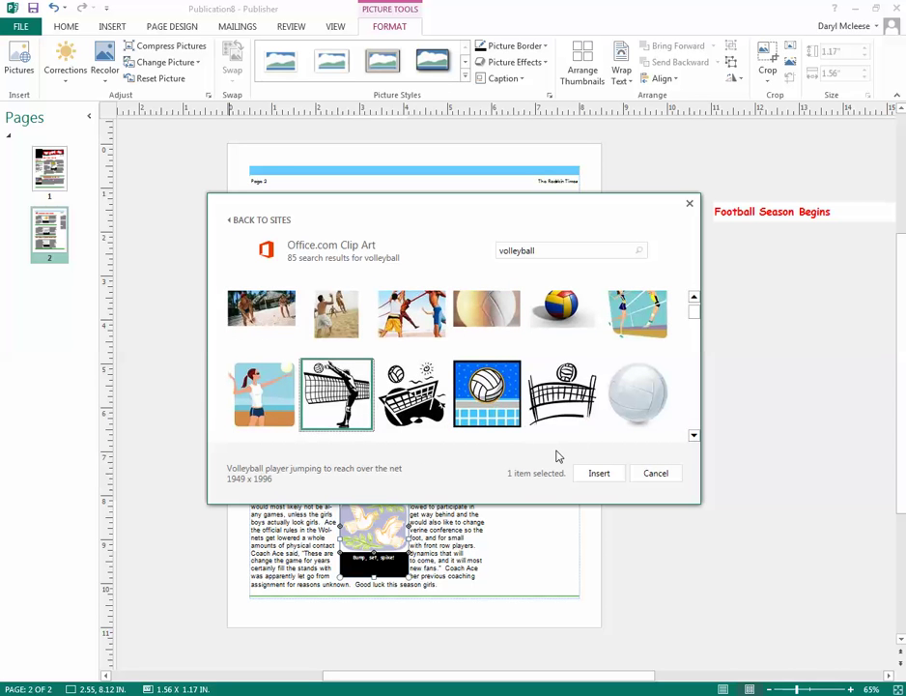
pyautogui.scroll(-3, 580, 415)
pyautogui.scroll(1, 574, 414)
pyautogui.click(574, 414)
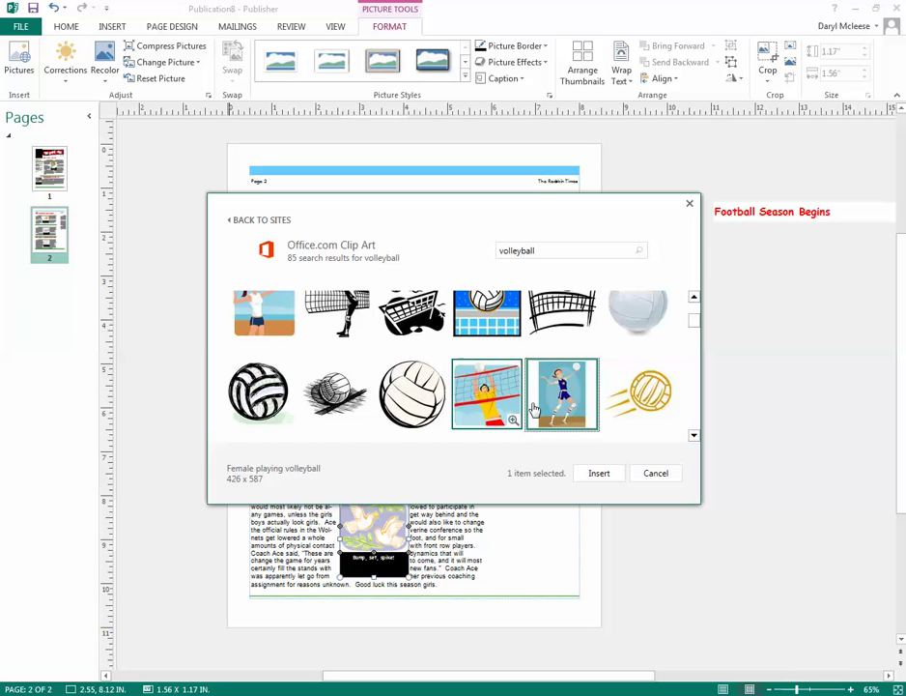
pyautogui.click(603, 475)
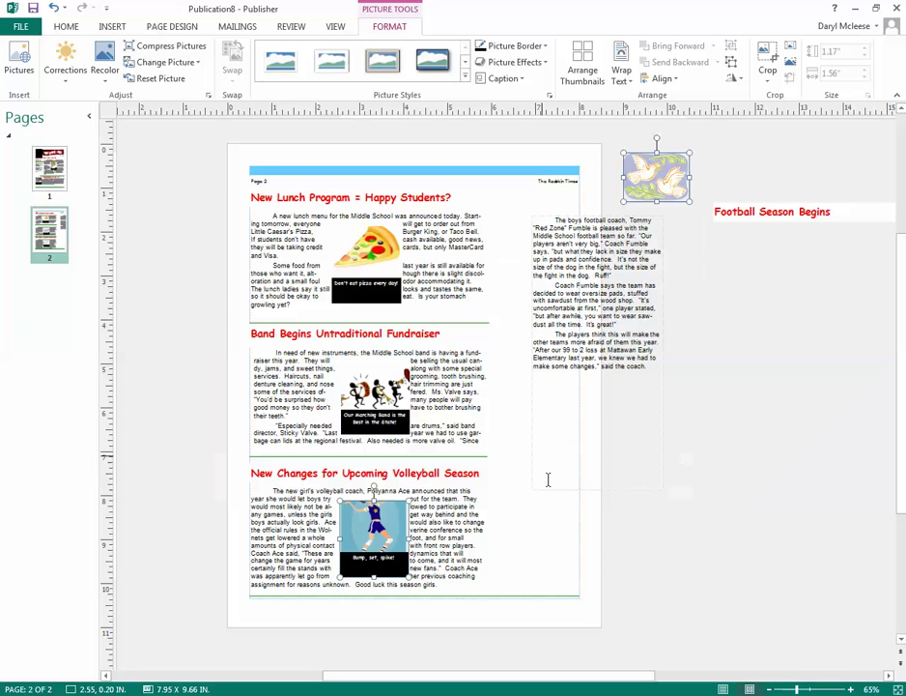
pyautogui.click(765, 494)
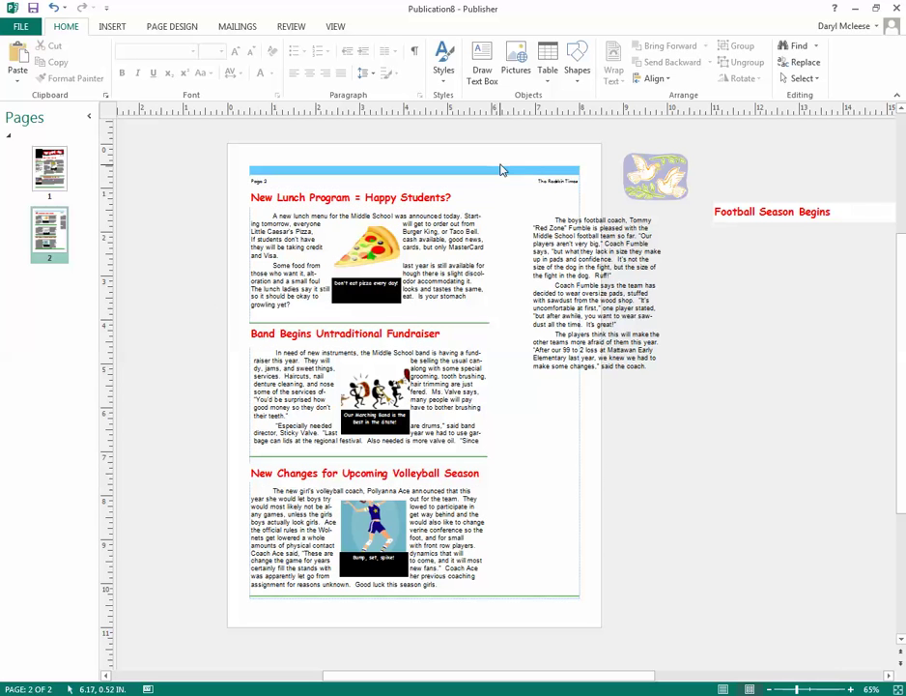
# Set the New Lunch Program article text to two columns.
pyautogui.click(256, 207)
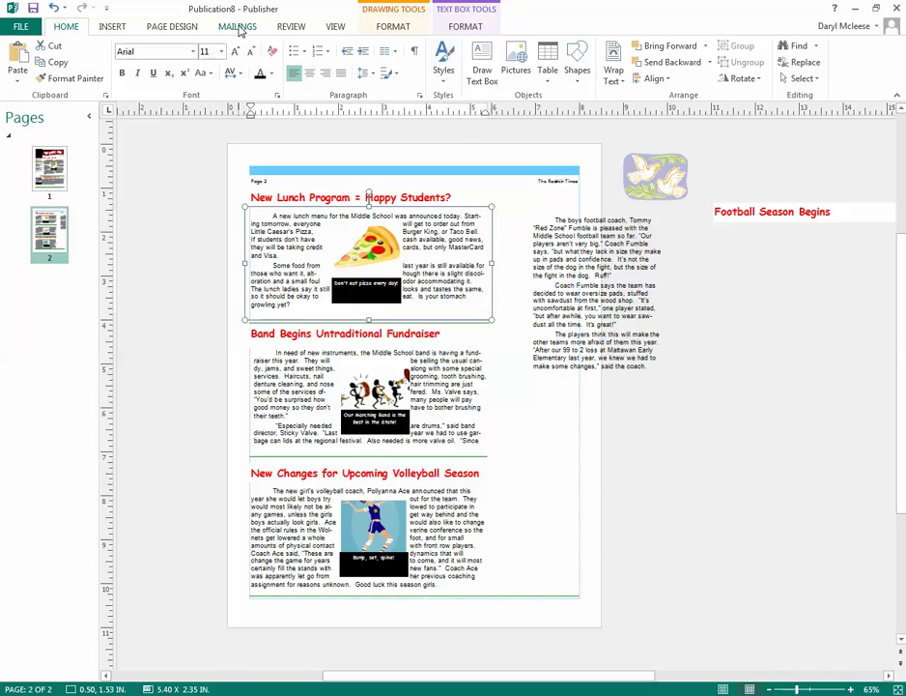
pyautogui.click(393, 27)
pyautogui.click(462, 27)
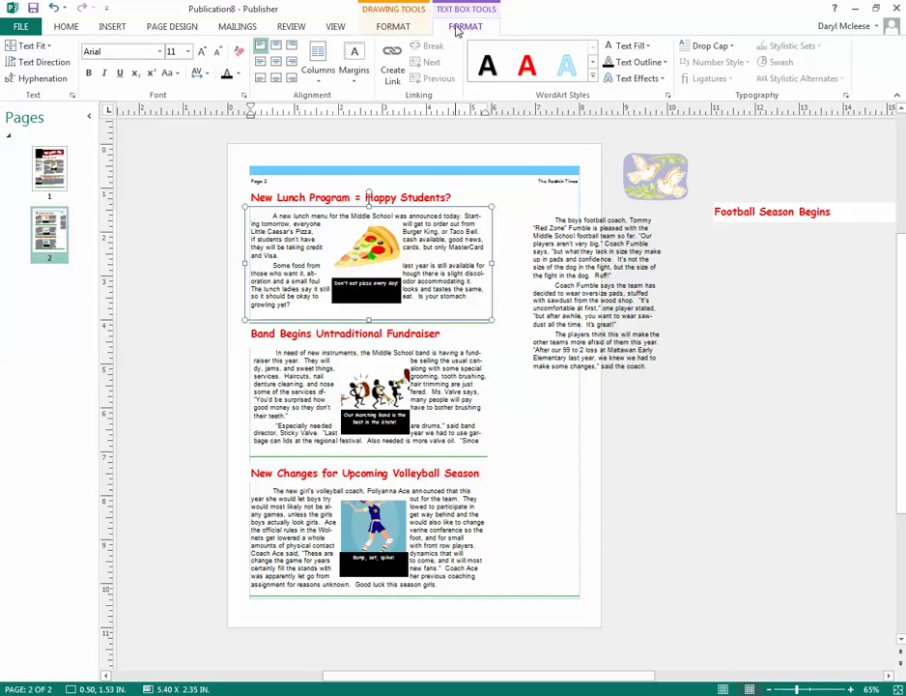
pyautogui.click(326, 60)
pyautogui.click(390, 145)
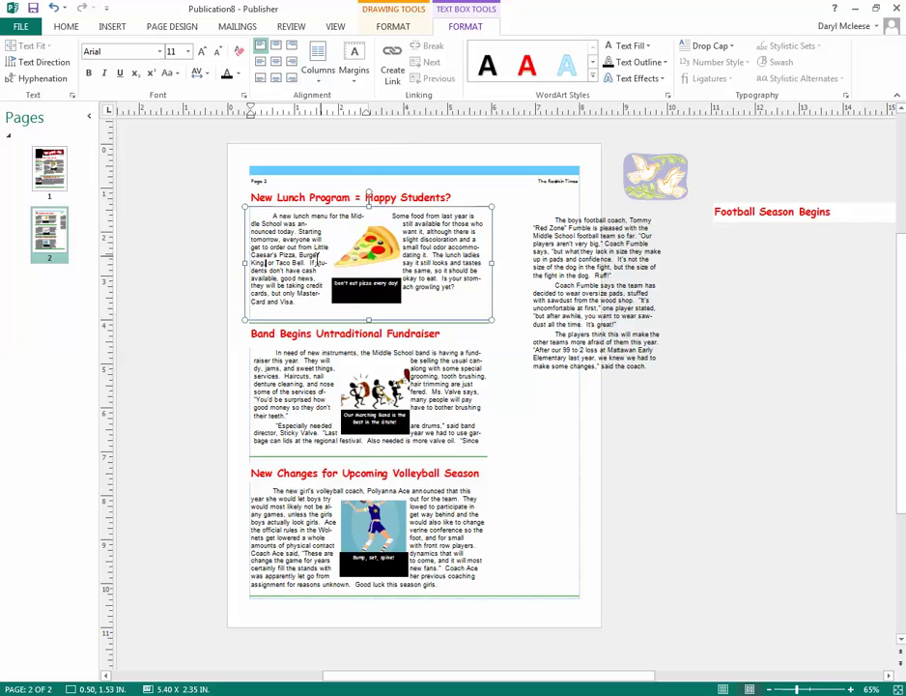
# Set the volleyball season article text to two columns.
pyautogui.click(295, 391)
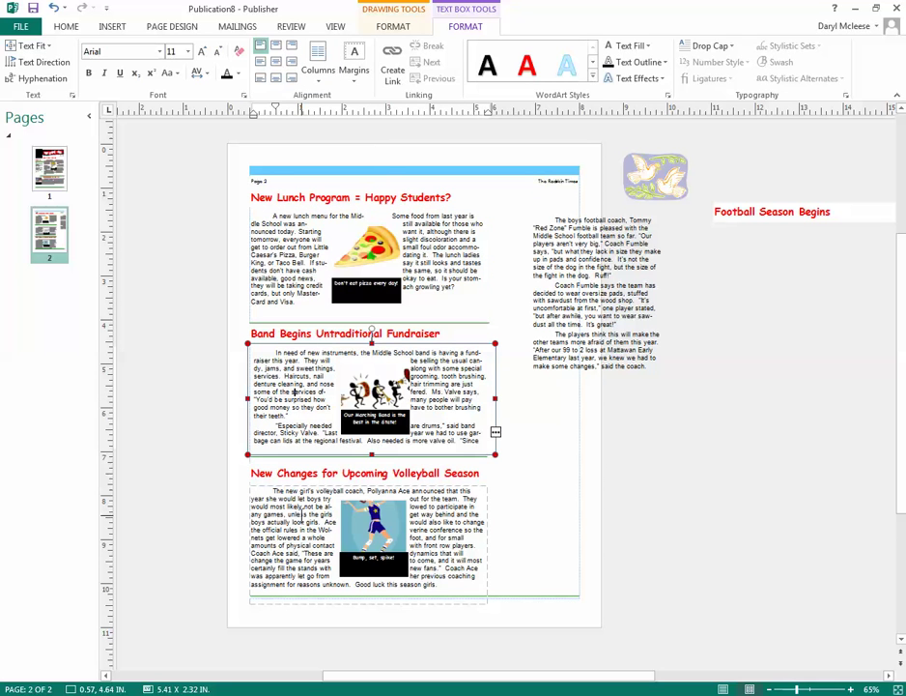
pyautogui.click(302, 514)
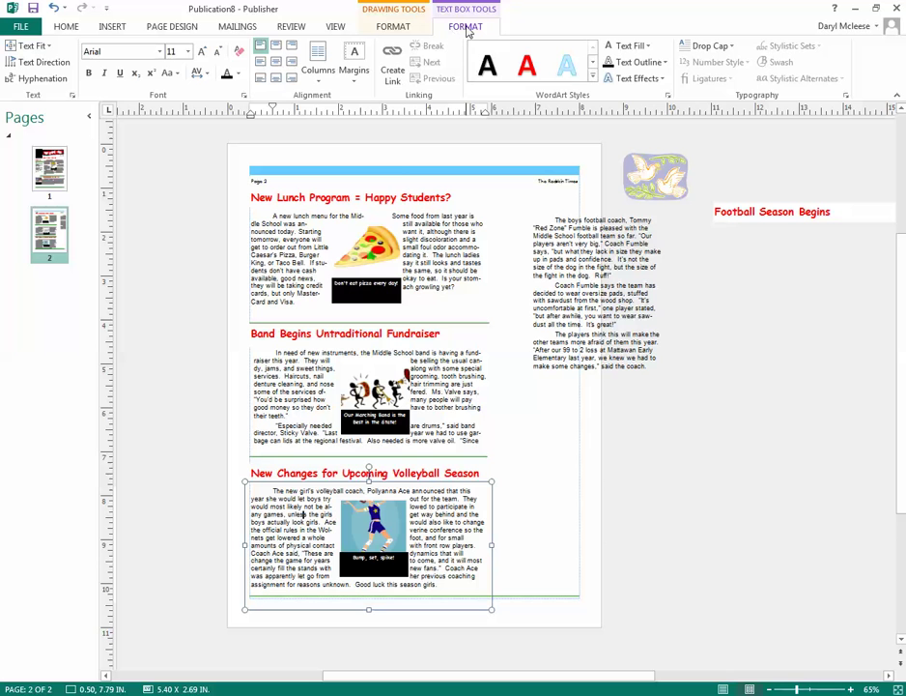
pyautogui.click(318, 62)
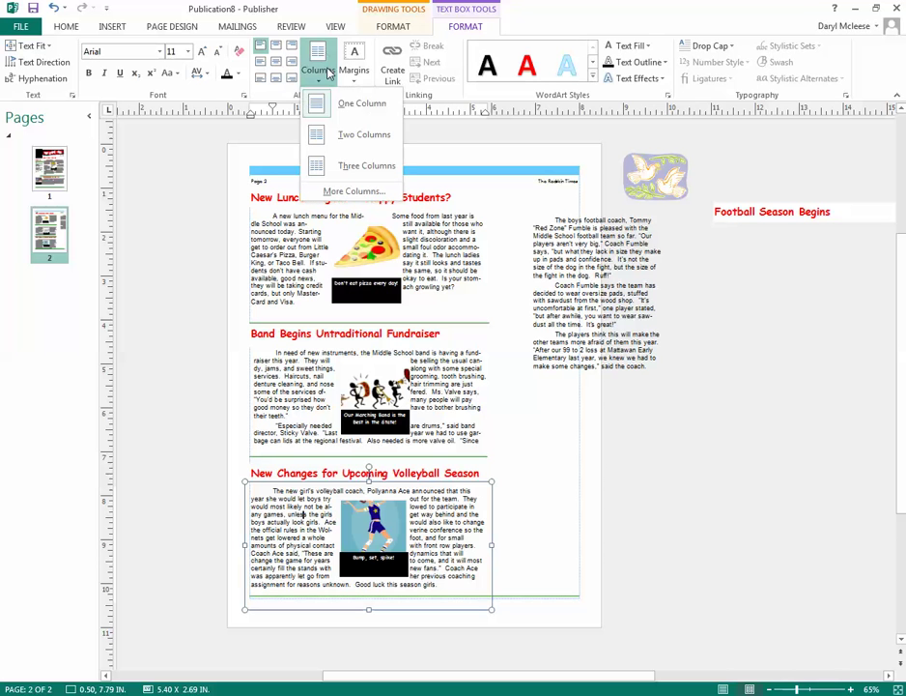
pyautogui.click(360, 135)
pyautogui.click(155, 345)
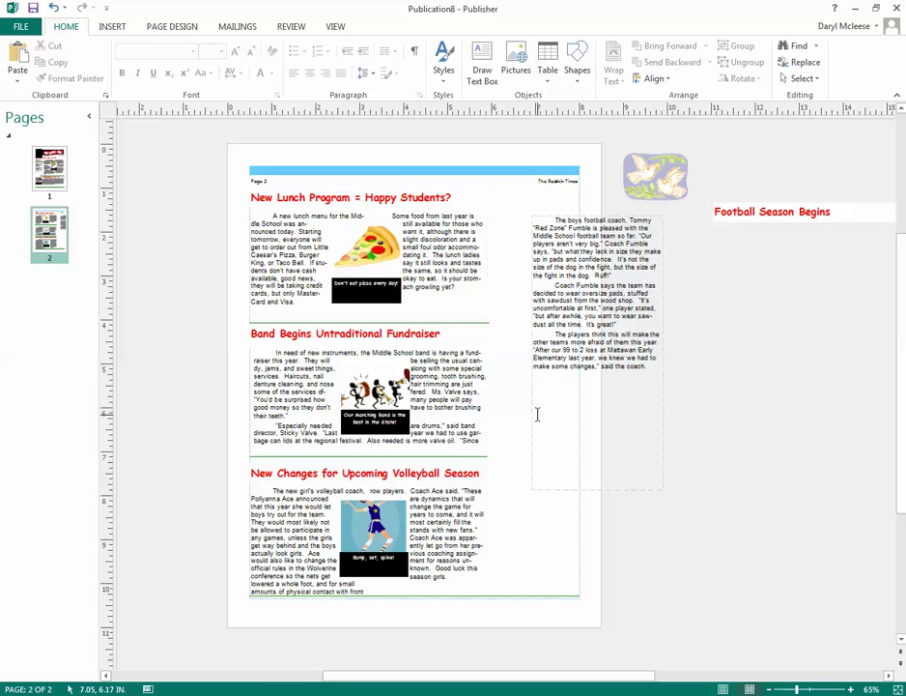
# Move the football story box aside and drag the Football Season Begins heading onto page 2.
pyautogui.click(49, 169)
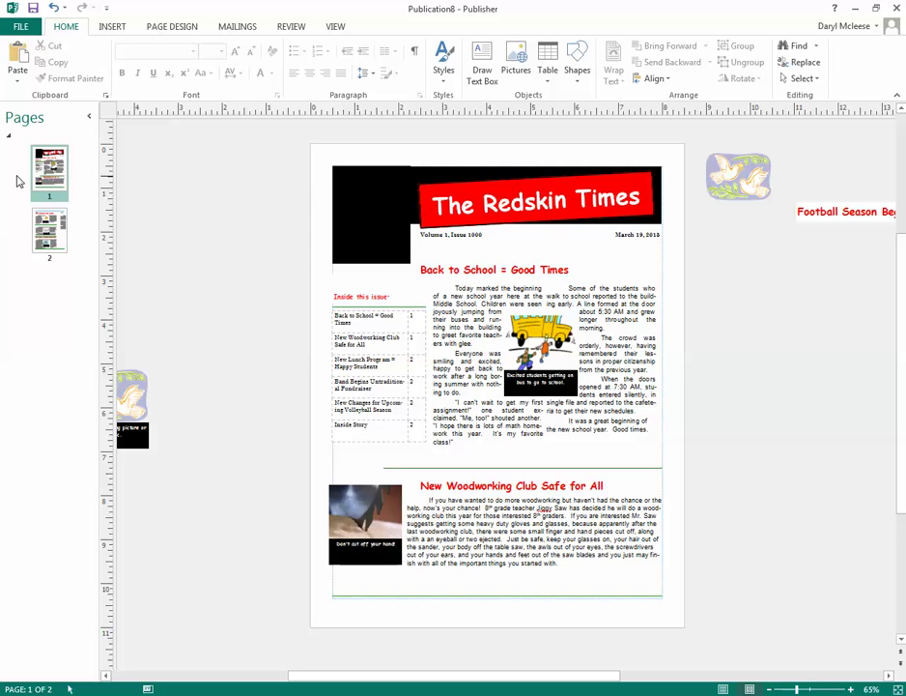
pyautogui.click(49, 230)
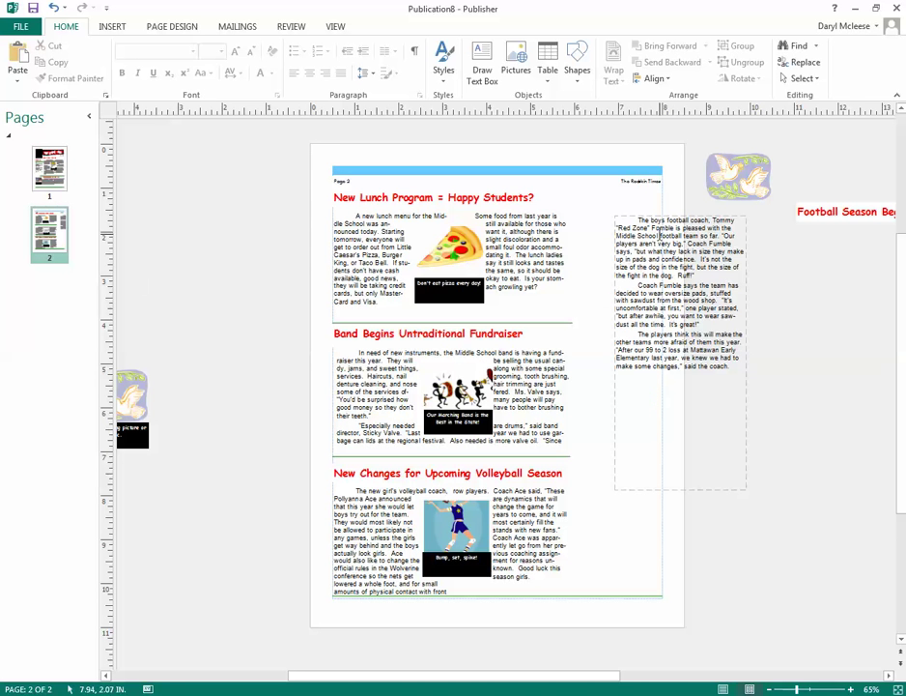
pyautogui.moveTo(683, 236); pyautogui.dragTo(708, 293)
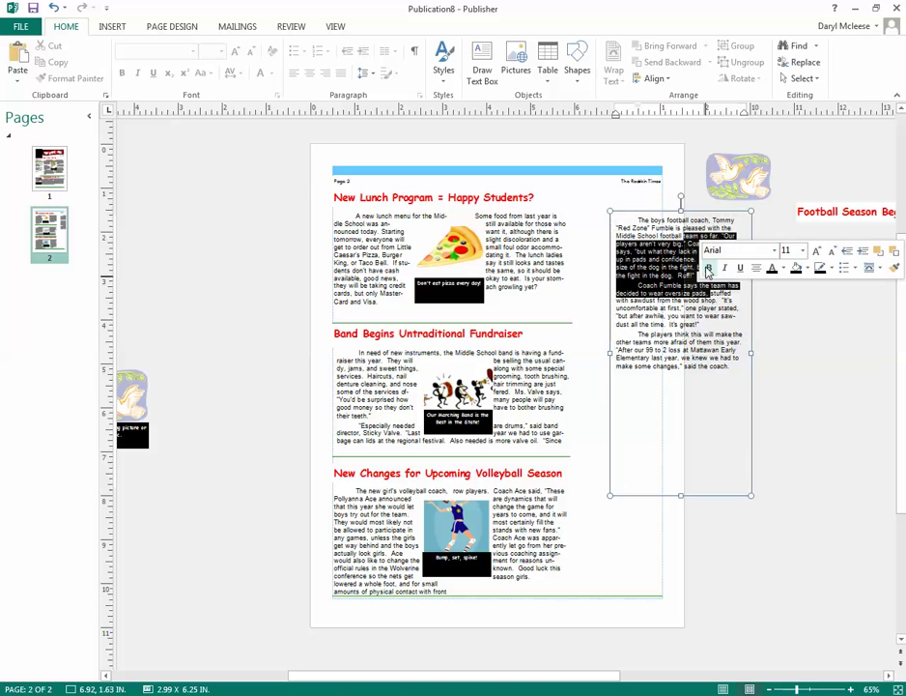
pyautogui.moveTo(716, 214); pyautogui.dragTo(783, 412)
pyautogui.click(833, 205)
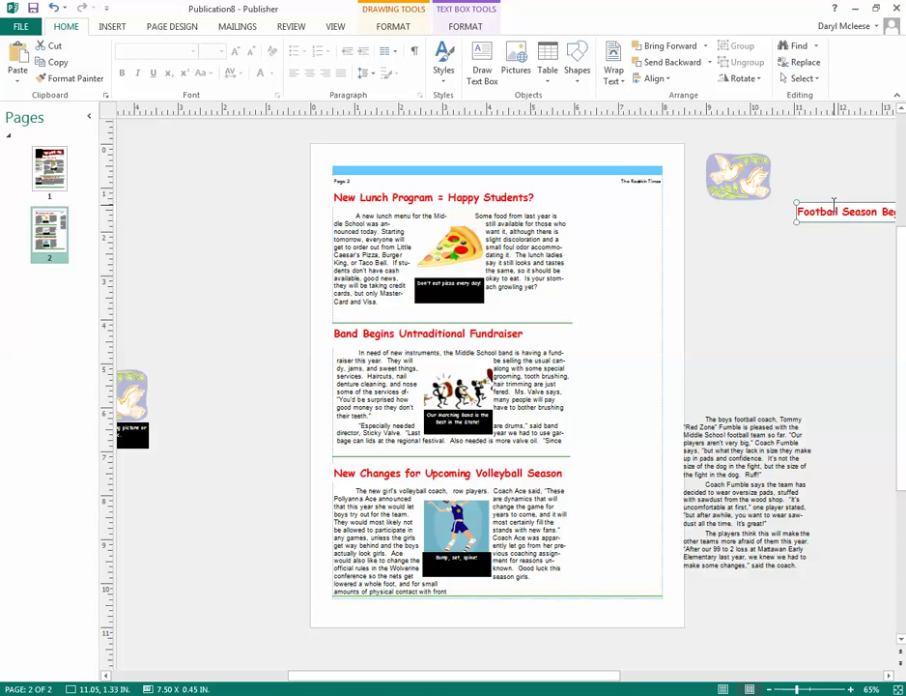
pyautogui.moveTo(784, 203); pyautogui.dragTo(764, 247)
pyautogui.moveTo(815, 217); pyautogui.dragTo(658, 218)
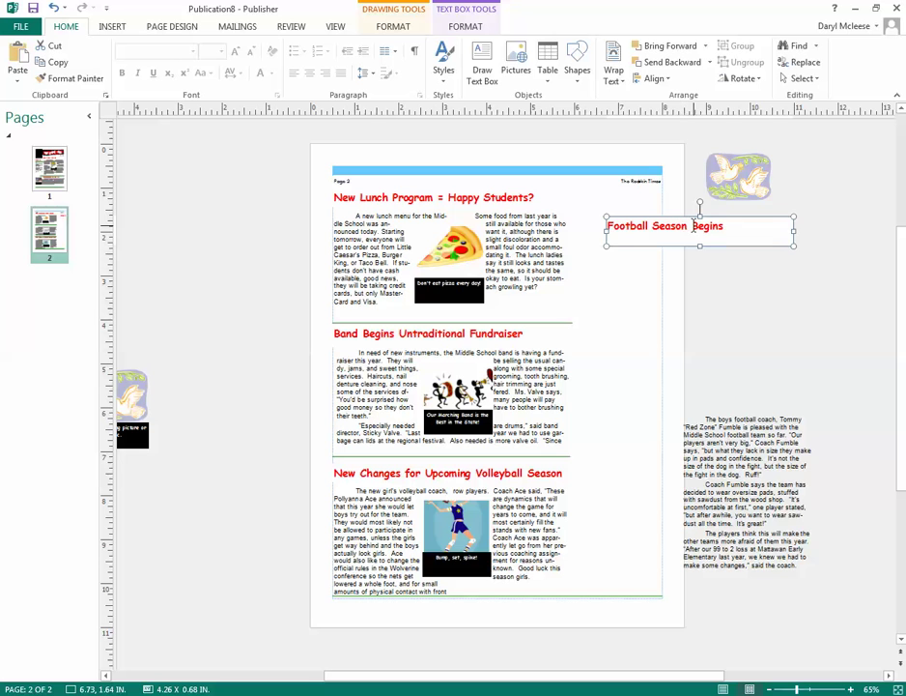
# Centre the heading text, narrow its box, and set the font size to 17 pt.
pyautogui.click(693, 225)
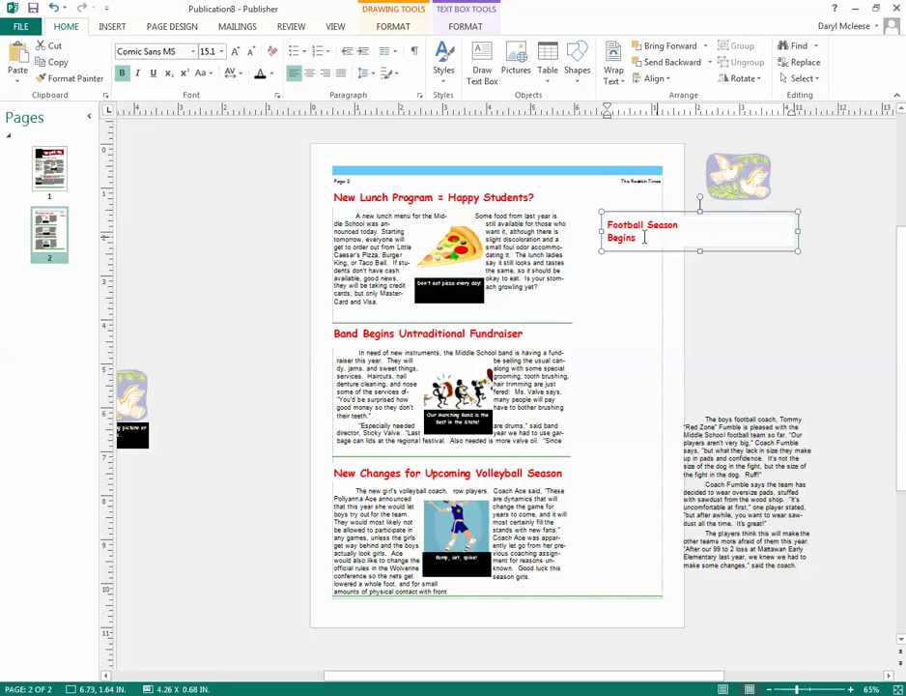
pyautogui.moveTo(645, 237); pyautogui.dragTo(608, 224)
pyautogui.click(309, 72)
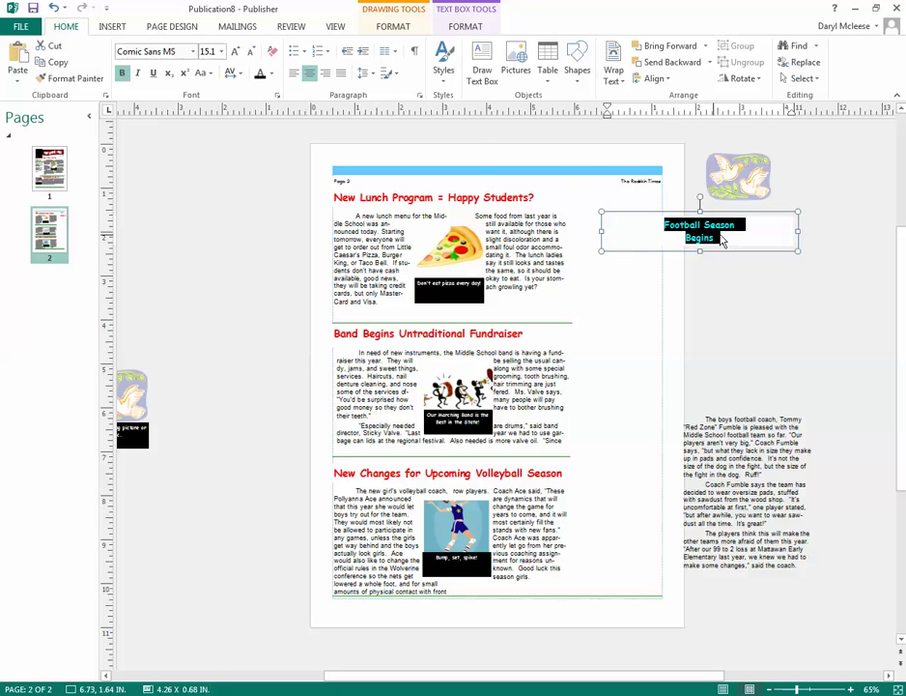
pyautogui.moveTo(767, 231); pyautogui.dragTo(702, 232)
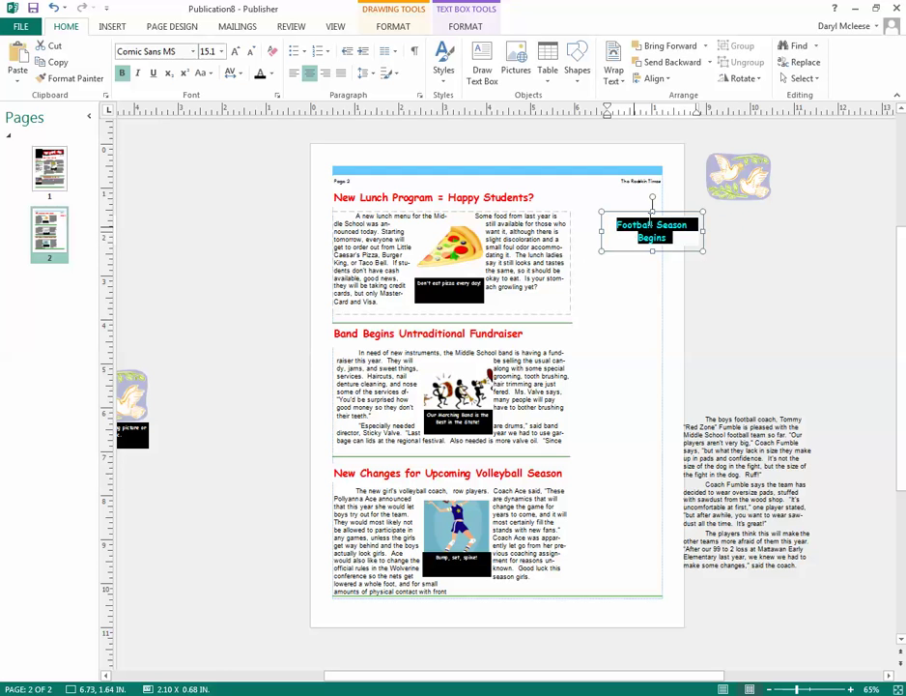
pyautogui.click(648, 225)
pyautogui.moveTo(668, 237); pyautogui.dragTo(613, 193)
pyautogui.click(205, 53)
pyautogui.write('17')
pyautogui.press('Return')
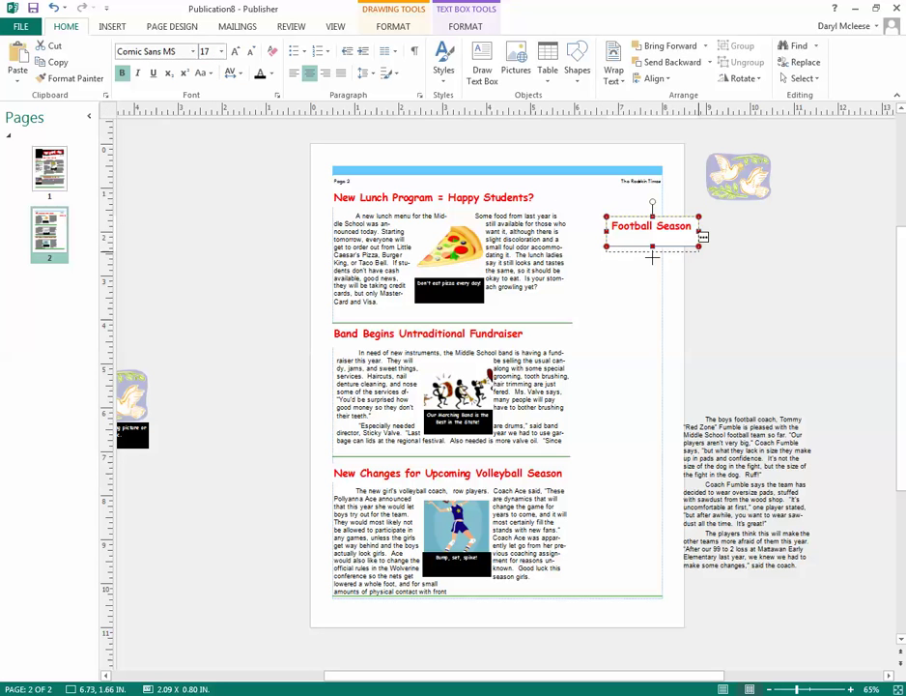
# Make the heading box tall enough for two lines and place it atop the right column.
pyautogui.moveTo(652, 251); pyautogui.dragTo(652, 263)
pyautogui.click(694, 215)
pyautogui.click(694, 214)
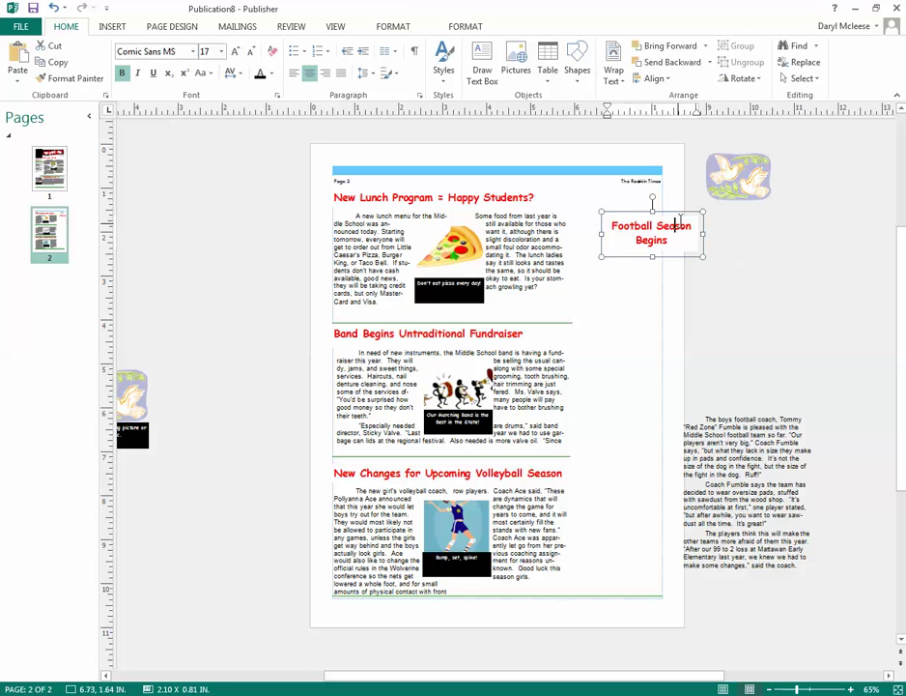
pyautogui.moveTo(692, 213)
pyautogui.mouseDown()
pyautogui.moveTo(657, 208)
pyautogui.moveTo(658, 199)
pyautogui.mouseUp()
pyautogui.click(851, 324)
pyautogui.click(629, 210)
pyautogui.click(794, 263)
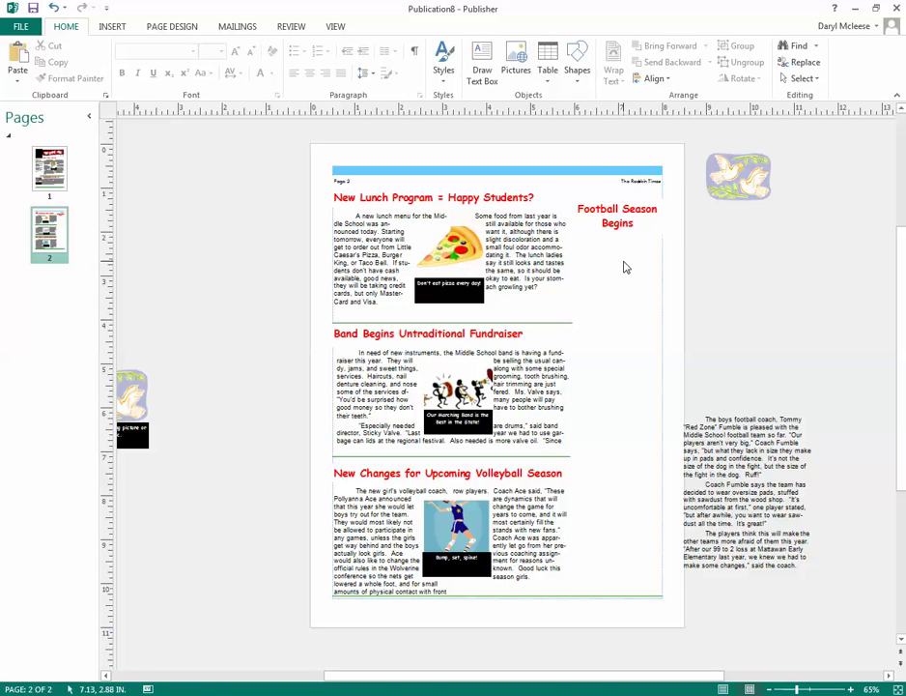
# Move the football story box up and place the captioned dove picture beneath the heading.
pyautogui.click(770, 442)
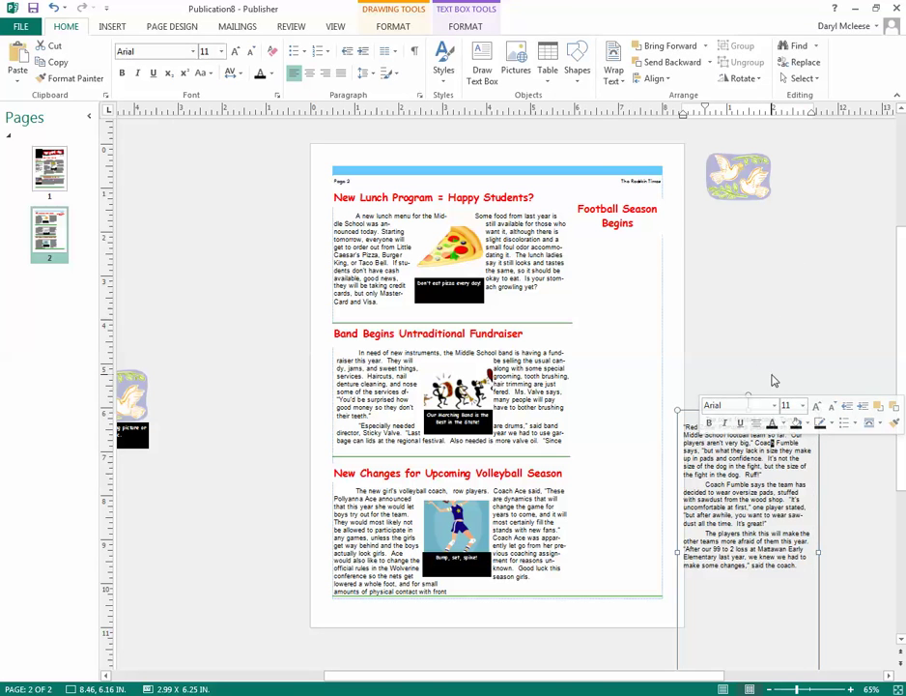
pyautogui.moveTo(690, 413); pyautogui.dragTo(643, 336)
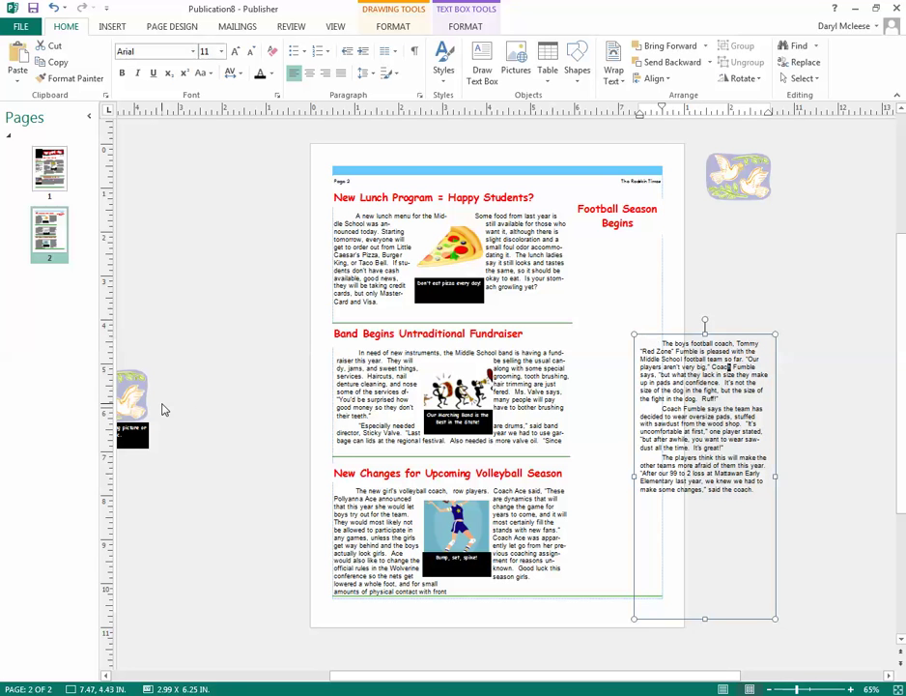
pyautogui.moveTo(132, 411); pyautogui.dragTo(621, 281)
pyautogui.click(780, 274)
pyautogui.click(629, 267)
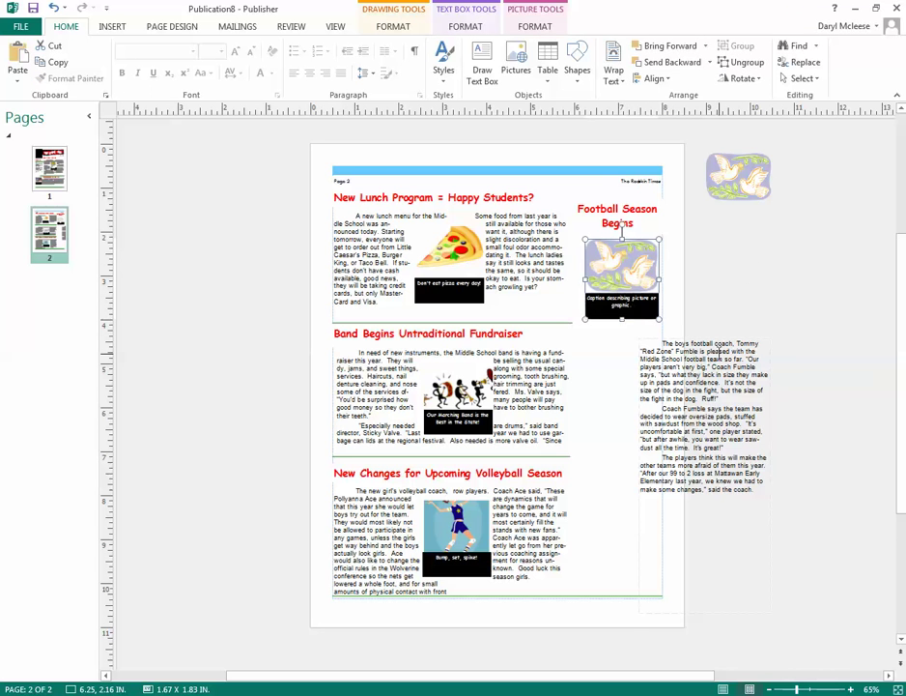
# Narrow the football story box and fit it into the right column below the caption.
pyautogui.click(764, 478)
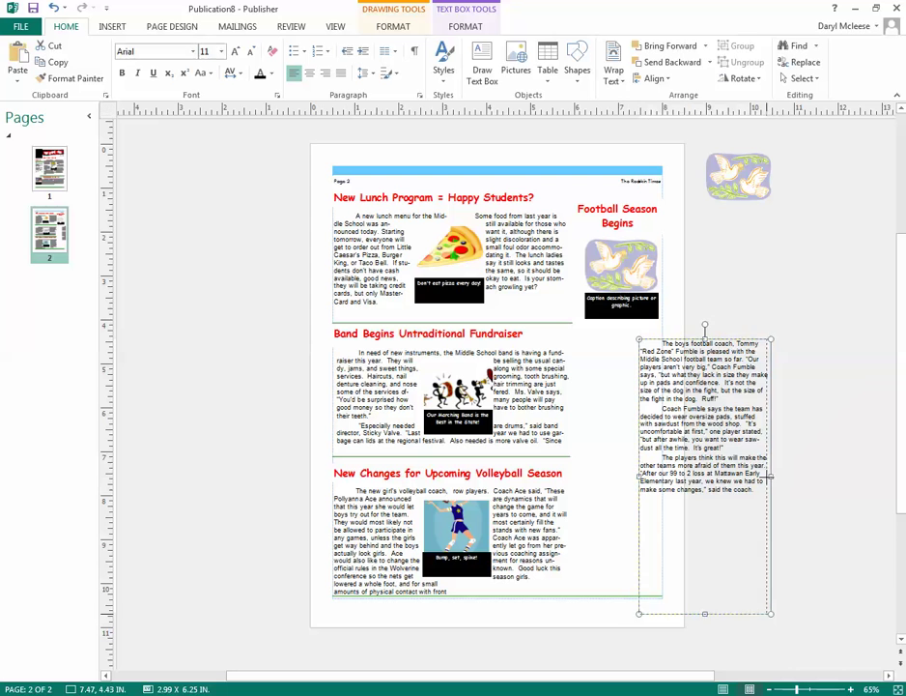
pyautogui.moveTo(774, 477); pyautogui.dragTo(734, 473)
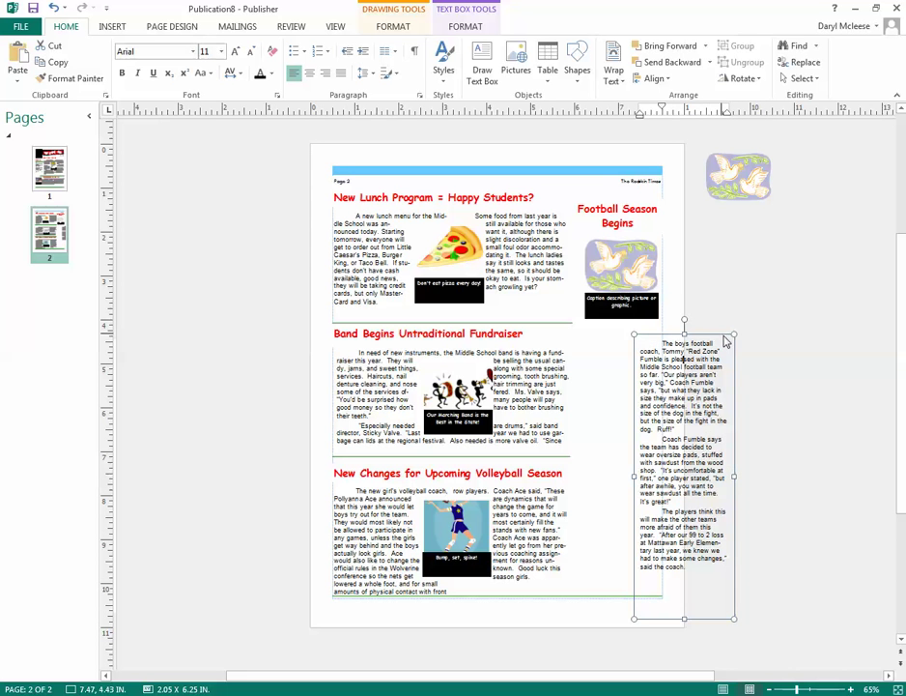
pyautogui.moveTo(724, 335); pyautogui.dragTo(666, 321)
pyautogui.click(824, 313)
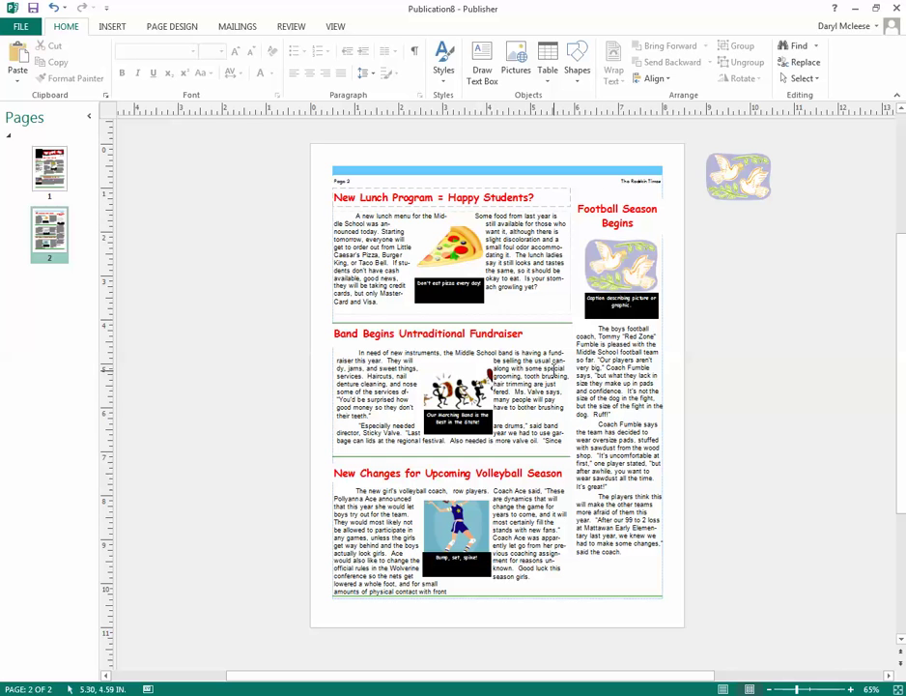
# Swap the dove picture for the football player photo captioned about wearing pads.
pyautogui.click(568, 461)
pyautogui.click(766, 277)
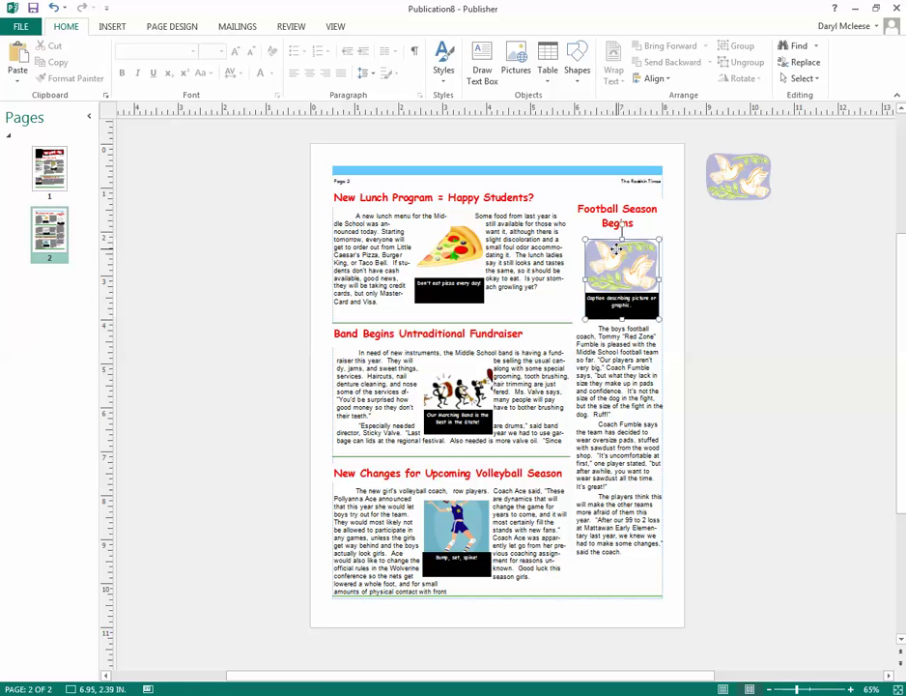
pyautogui.click(623, 265)
pyautogui.click(627, 273)
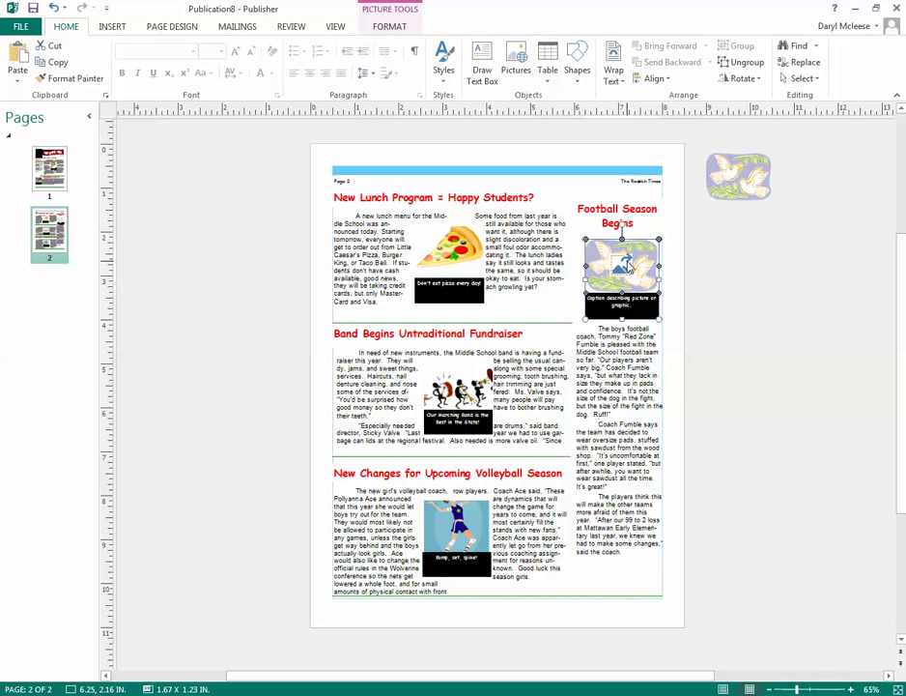
pyautogui.moveTo(628, 269); pyautogui.dragTo(657, 306)
# Delete the leftover doves picture from off the page.
pyautogui.click(741, 243)
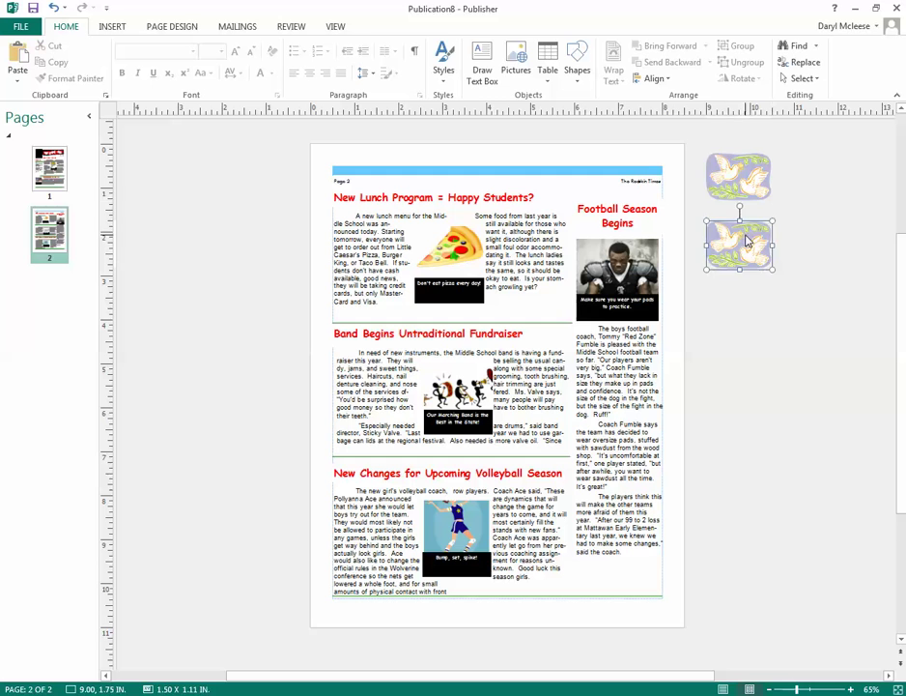
pyautogui.moveTo(740, 242); pyautogui.dragTo(702, 166)
pyautogui.press('Delete')
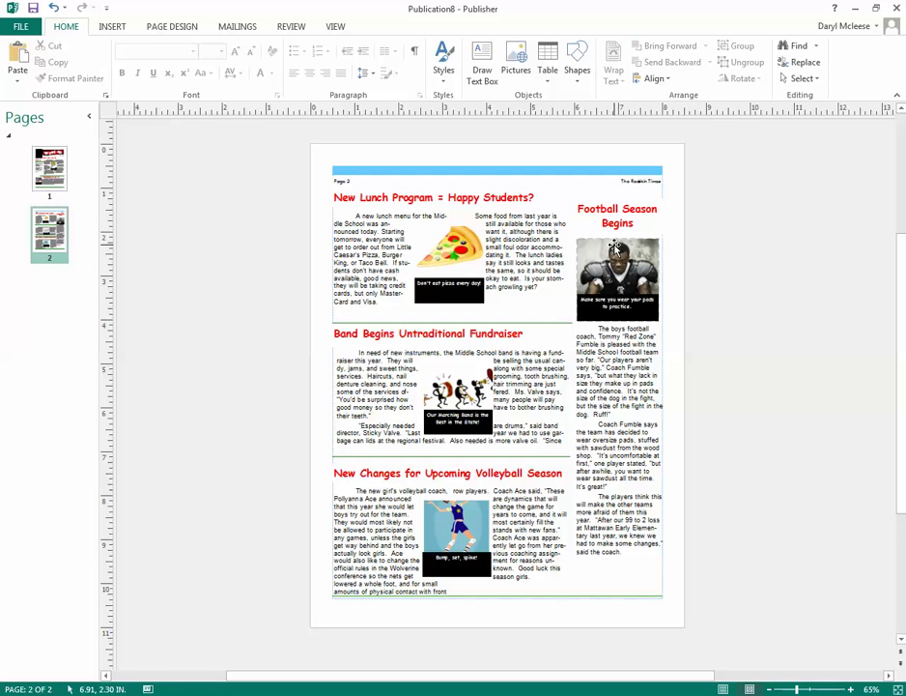